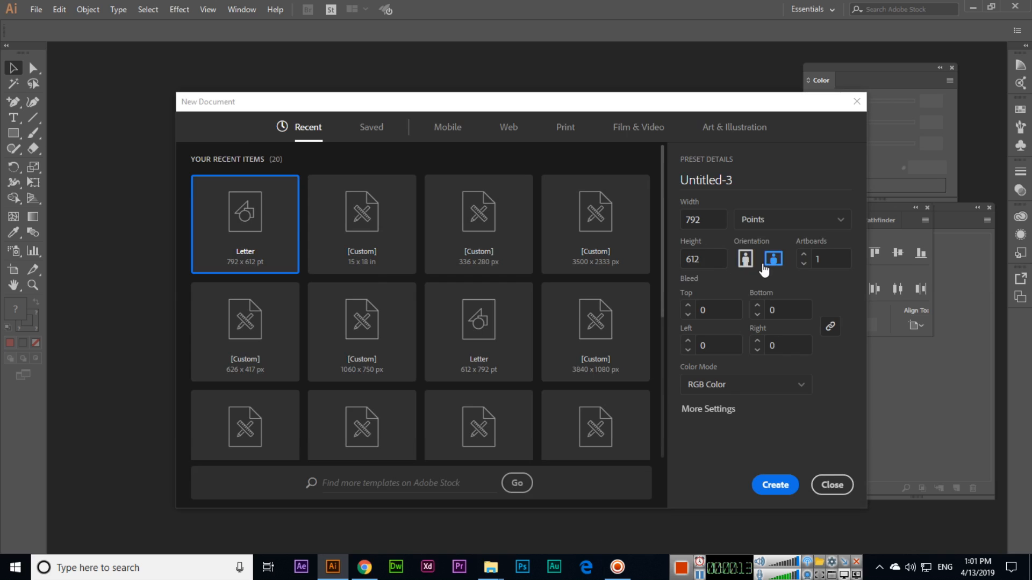
# Name the new landscape Letter document "Infographic Template 2019" and create it at 792 x 612 points.
pyautogui.click(714, 186)
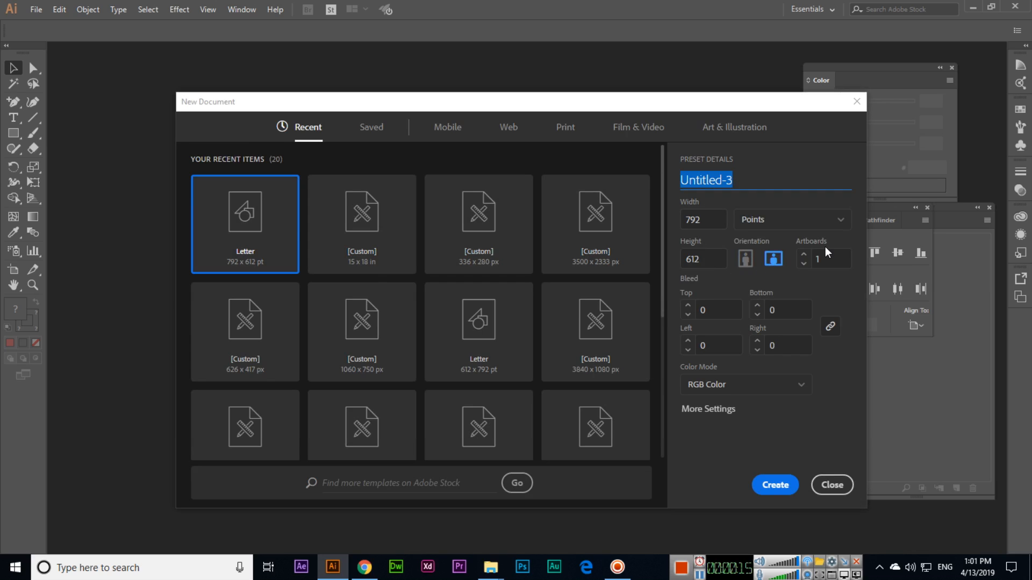
pyautogui.write('INfog')
pyautogui.press('BackSpace')
pyautogui.press('BackSpace')
pyautogui.press('BackSpace')
pyautogui.press('BackSpace')
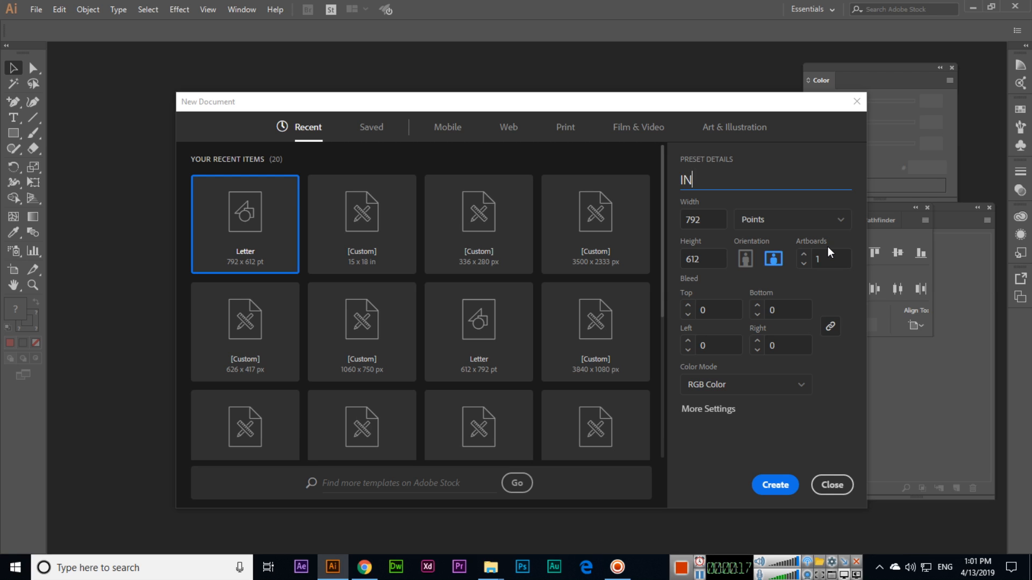
pyautogui.write('nfog')
pyautogui.press('BackSpace')
pyautogui.press('BackSpace')
pyautogui.write('ographic Template')
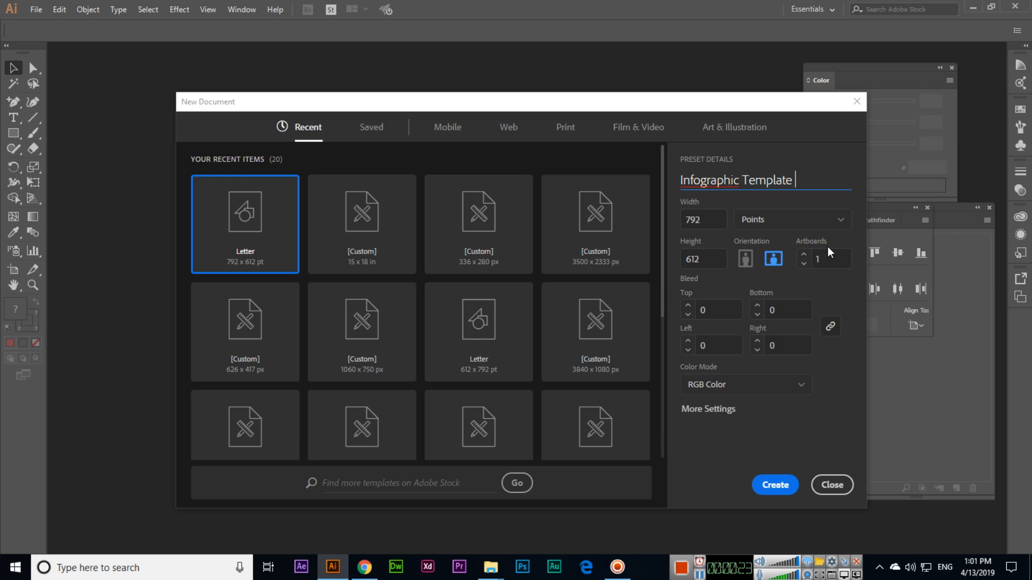
pyautogui.write(' 2019')
pyautogui.click(769, 485)
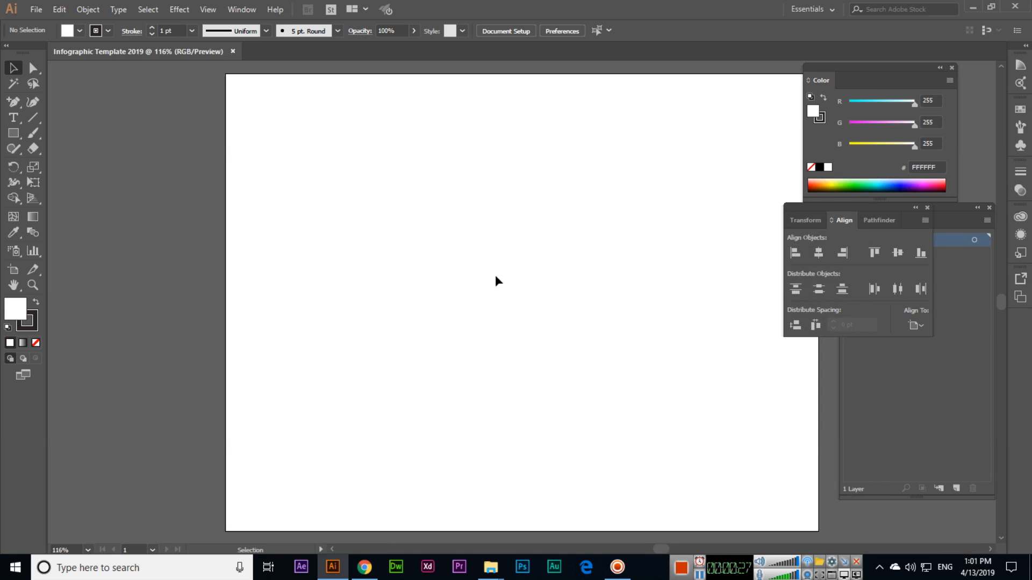
# Draw a rectangle that covers the whole artboard as the background.
pyautogui.press('space')
pyautogui.moveTo(629, 244); pyautogui.dragTo(544, 244)
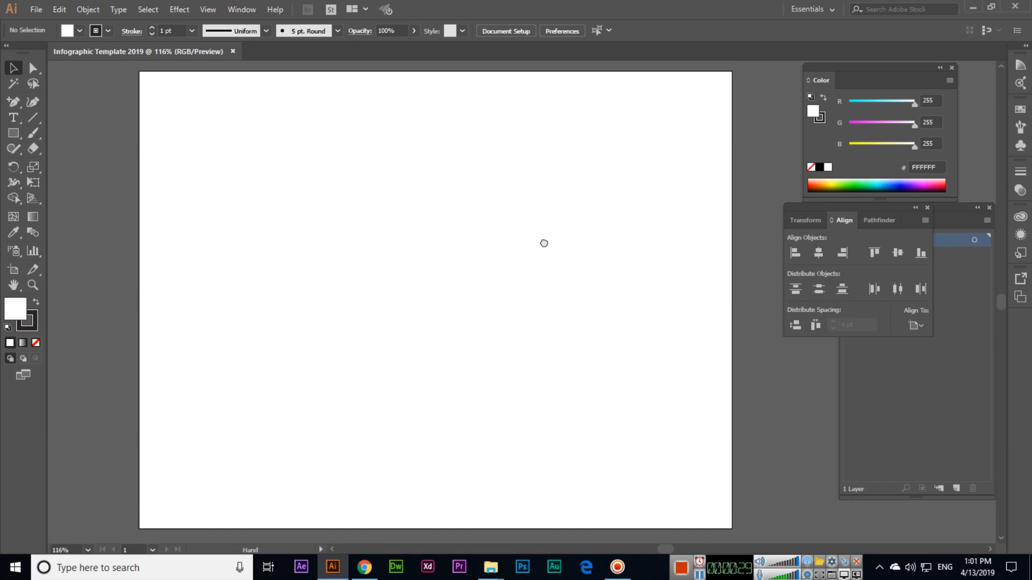
pyautogui.click(14, 132)
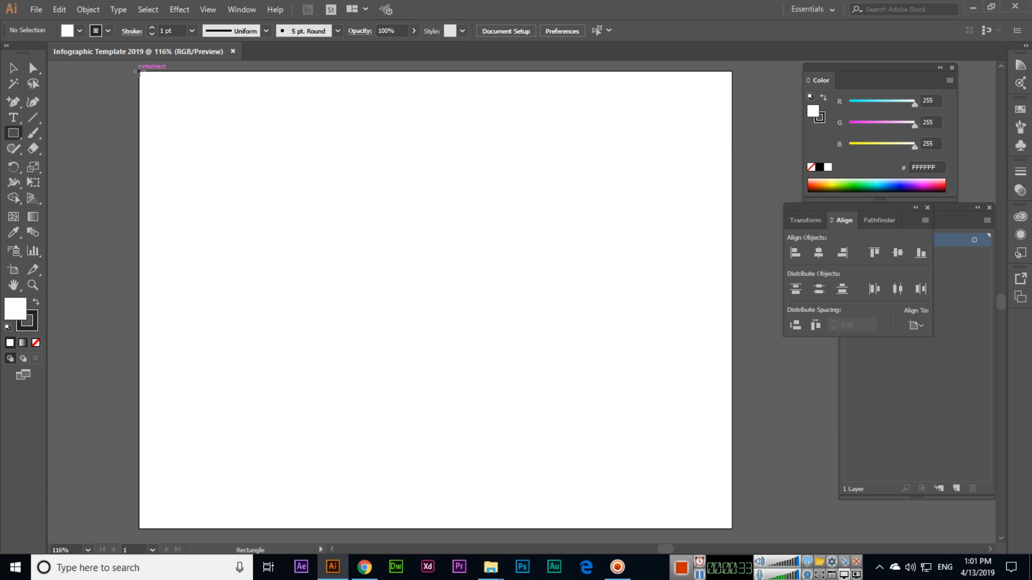
pyautogui.moveTo(140, 71)
pyautogui.mouseDown()
pyautogui.moveTo(201, 305)
pyautogui.moveTo(687, 489)
pyautogui.moveTo(731, 531)
pyautogui.mouseUp()
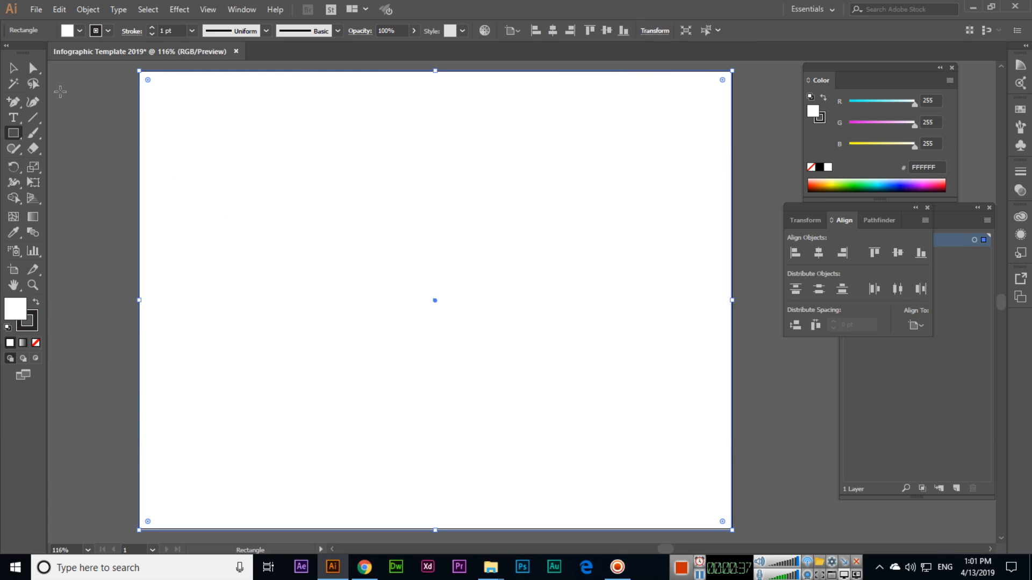
# Remove the background rectangle's stroke, fill it with the black swatch, and deselect it.
pyautogui.click(108, 30)
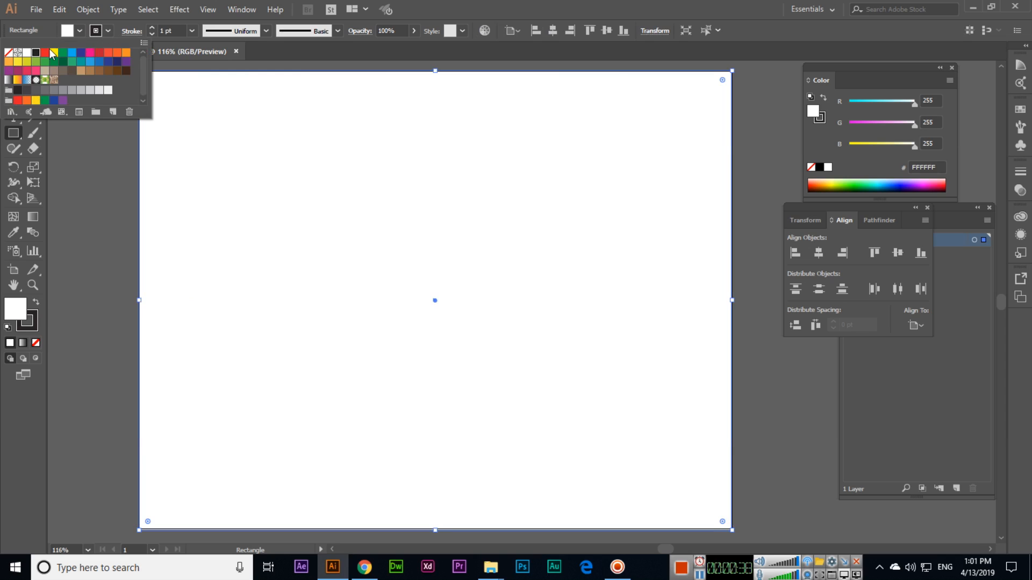
pyautogui.click(8, 52)
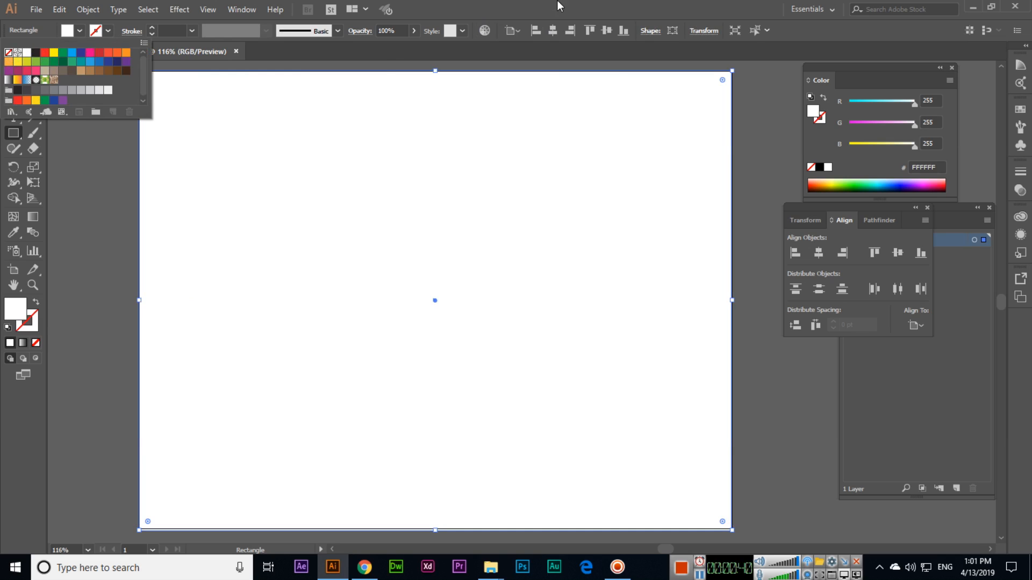
pyautogui.click(78, 34)
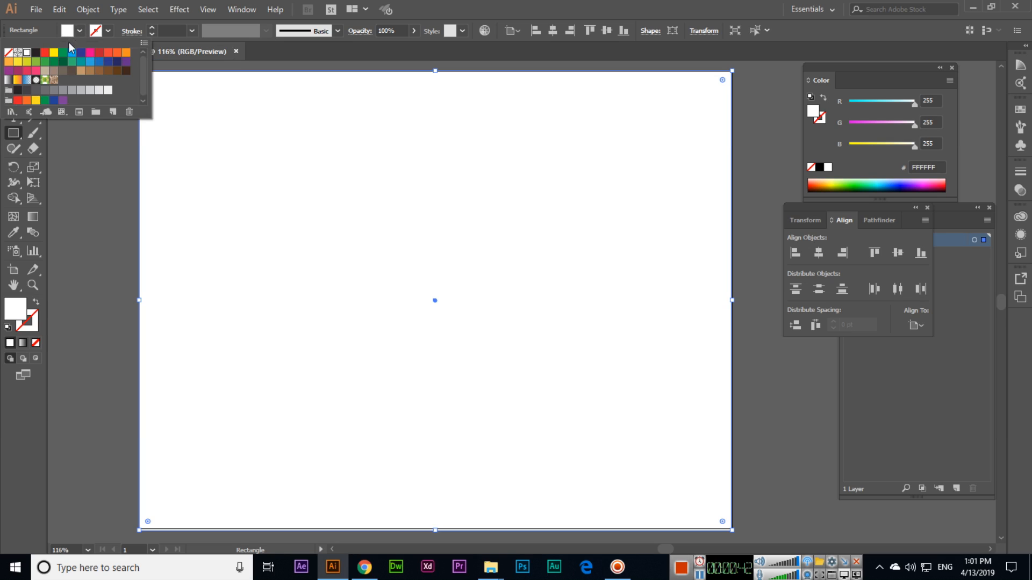
pyautogui.click(35, 53)
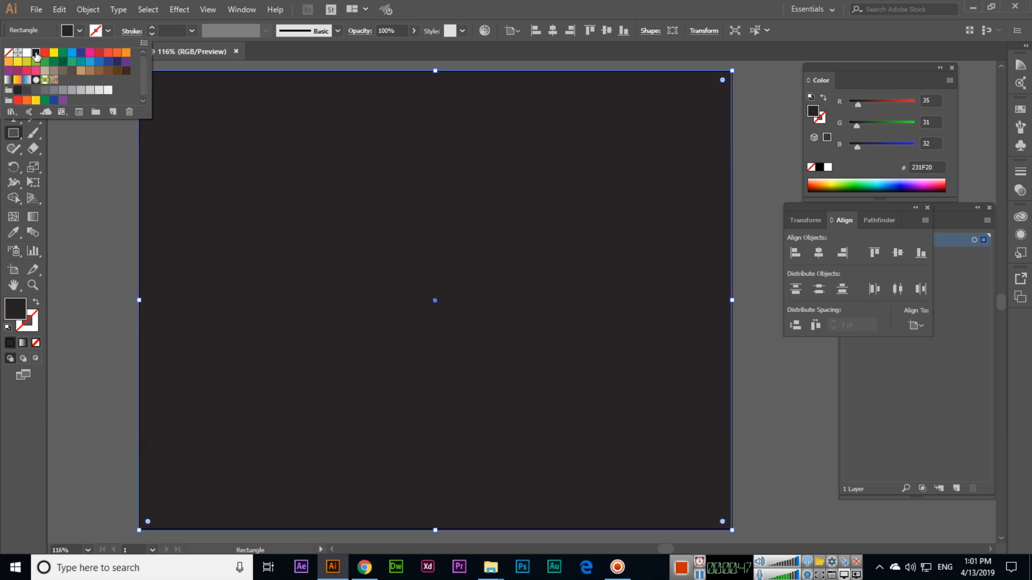
pyautogui.press('Escape')
pyautogui.click(13, 68)
pyautogui.click(59, 116)
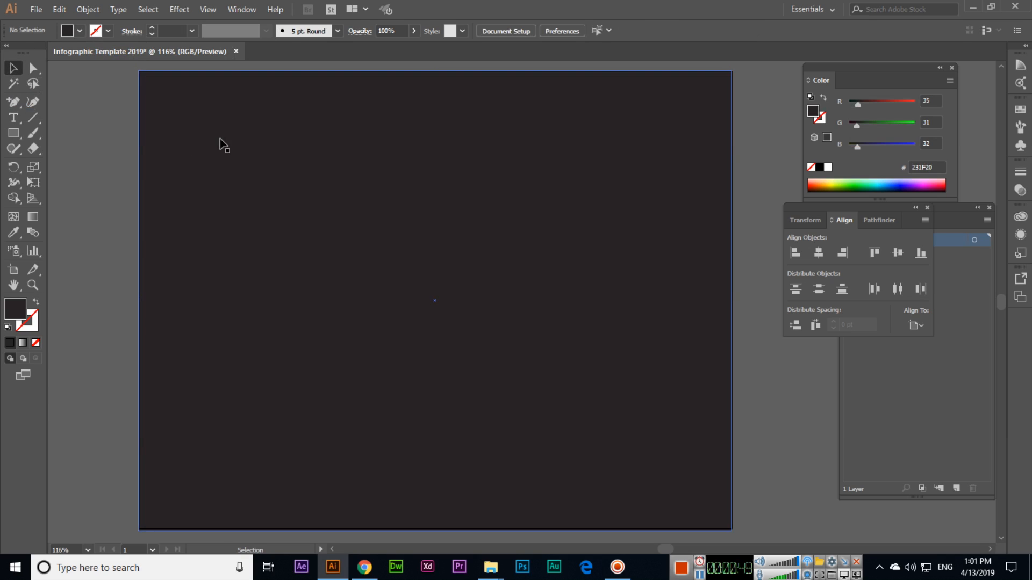
# Lock the black background rectangle so it cannot be selected or moved.
pyautogui.click(221, 163)
pyautogui.click(88, 11)
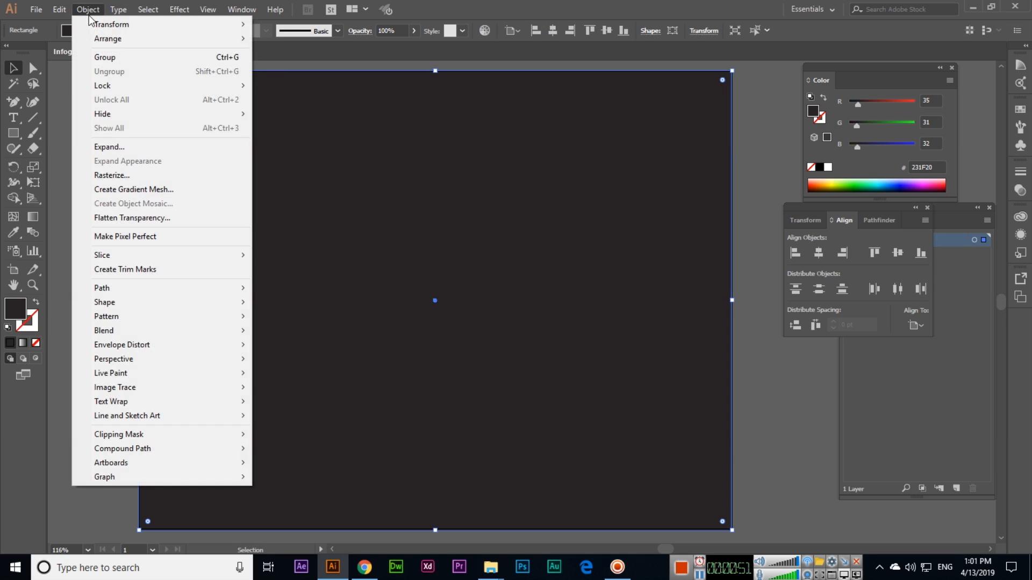
pyautogui.moveTo(122, 87)
pyautogui.click(301, 87)
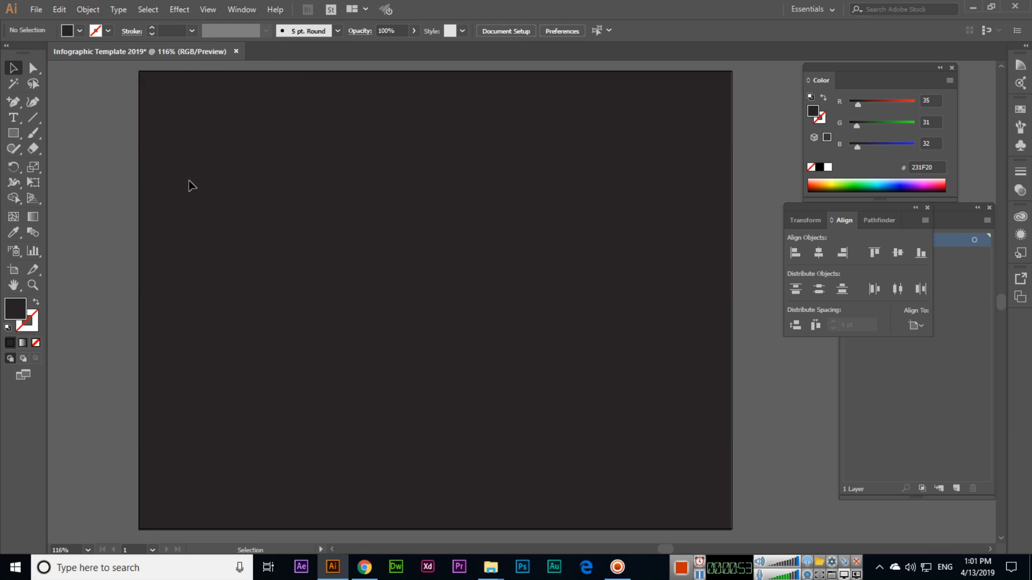
pyautogui.moveTo(525, 203); pyautogui.dragTo(172, 246)
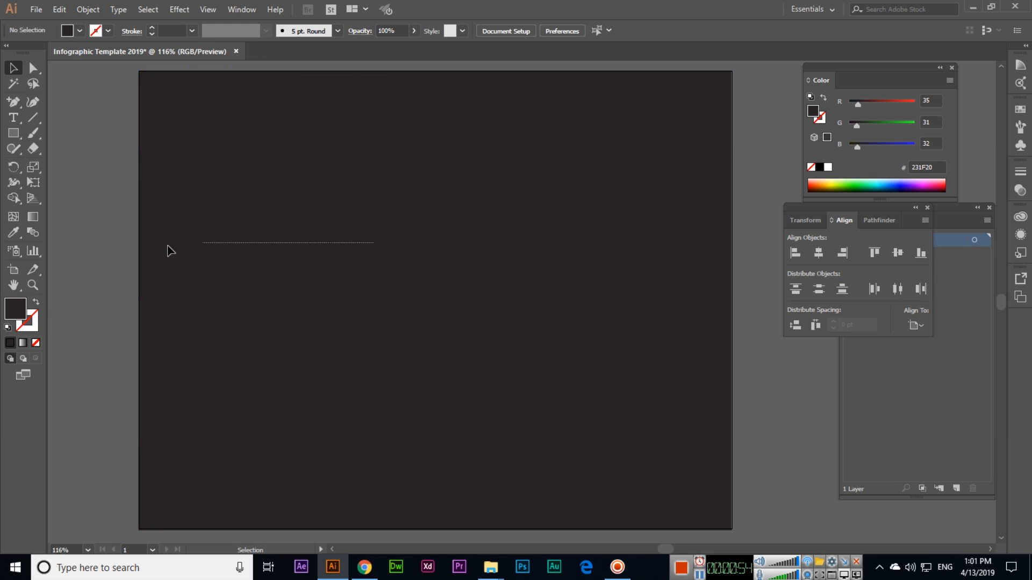
# Draw a wide rounded rectangle in the upper-left area of the artboard.
pyautogui.click(14, 139)
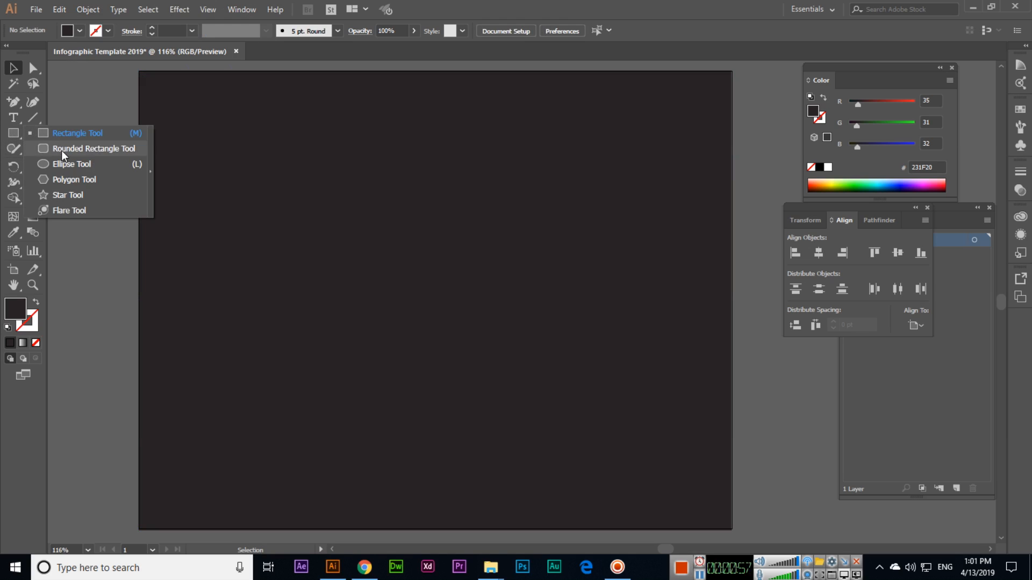
pyautogui.click(61, 150)
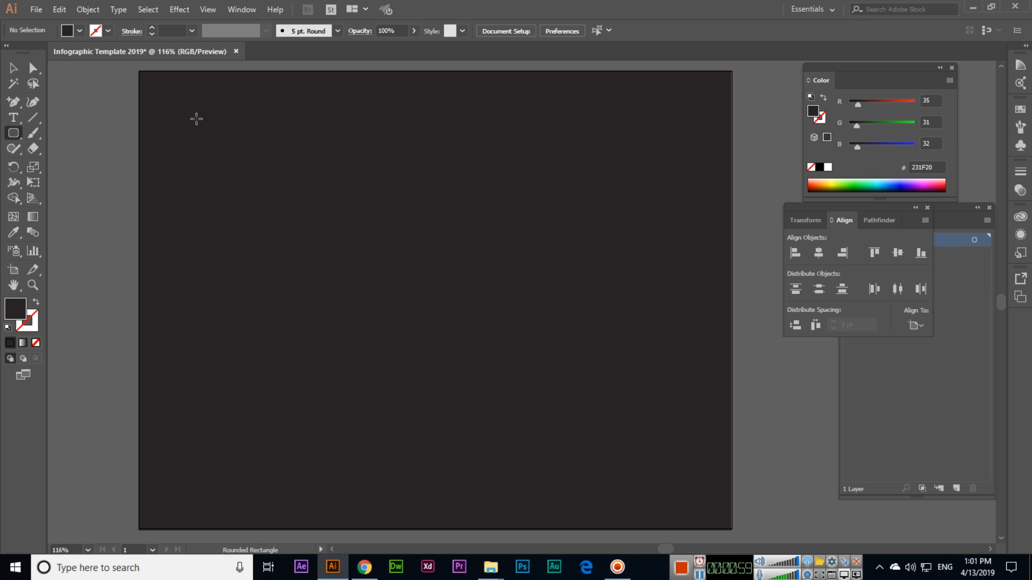
pyautogui.moveTo(186, 123); pyautogui.dragTo(372, 215)
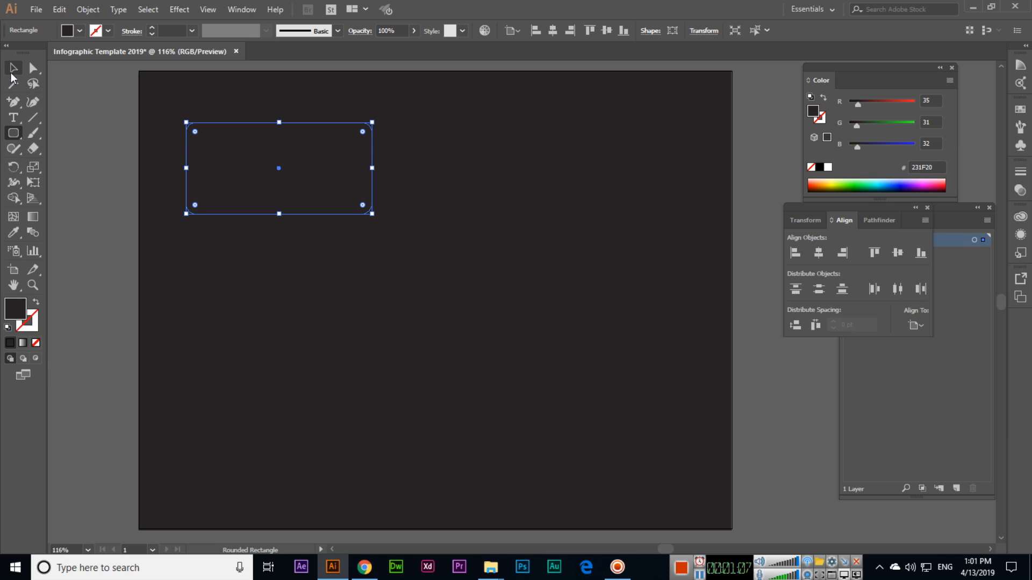
# Fill the rounded rectangle with white and move it slightly up and to the right.
pyautogui.click(67, 31)
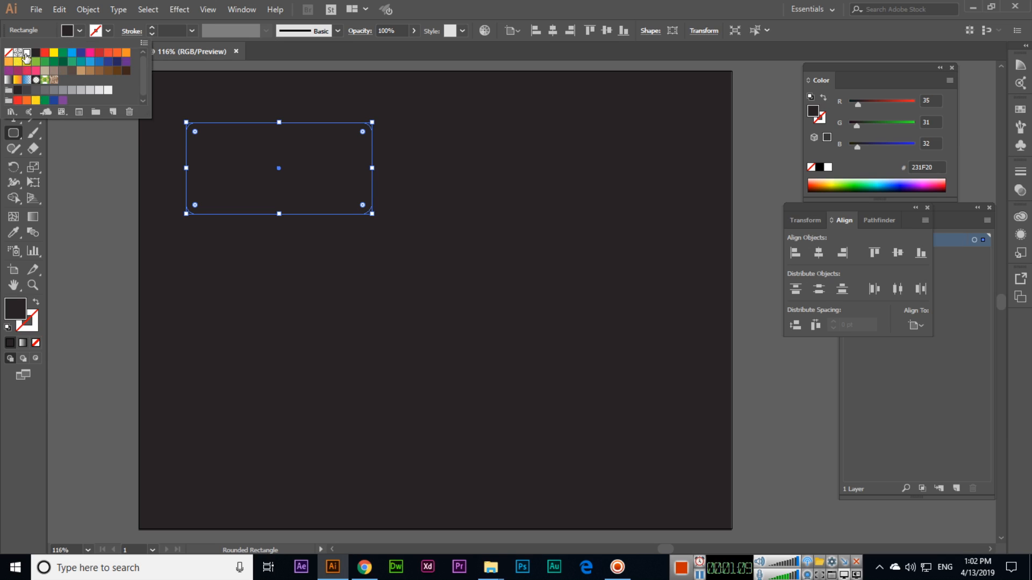
pyautogui.click(27, 53)
pyautogui.click(13, 69)
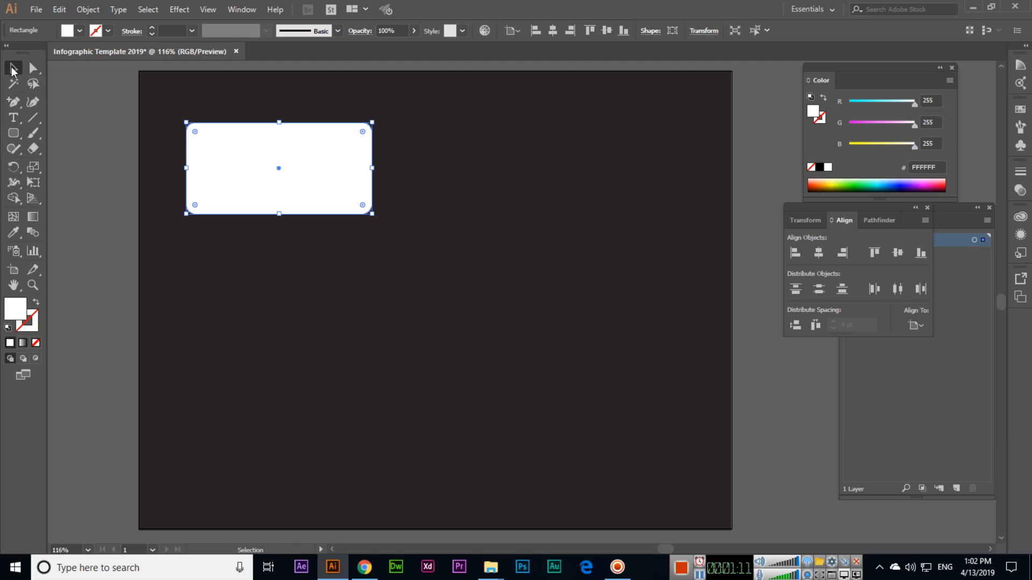
pyautogui.moveTo(325, 178); pyautogui.dragTo(334, 169)
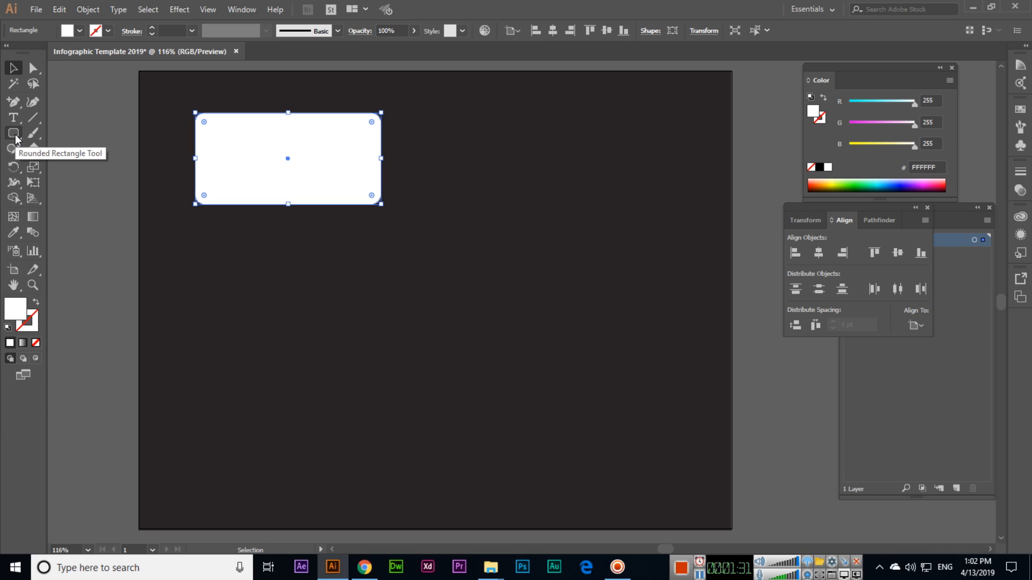
# Deselect the white rounded rectangle and set the fill for new shapes to none.
pyautogui.moveTo(13, 102); pyautogui.dragTo(45, 101)
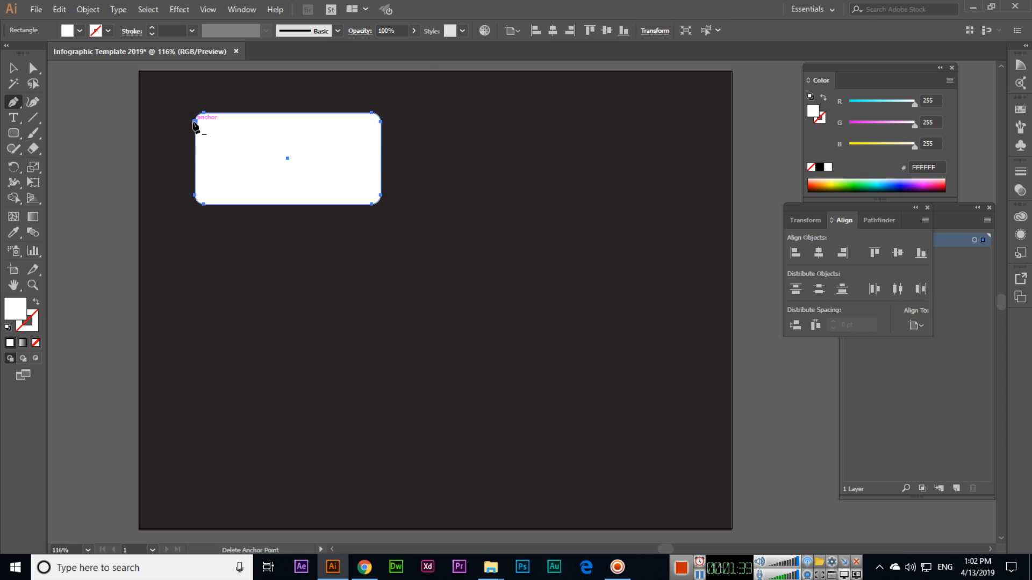
pyautogui.hotkey('ctrl', '+')
pyautogui.hotkey('ctrl', '+')
pyautogui.hotkey('ctrl', '+')
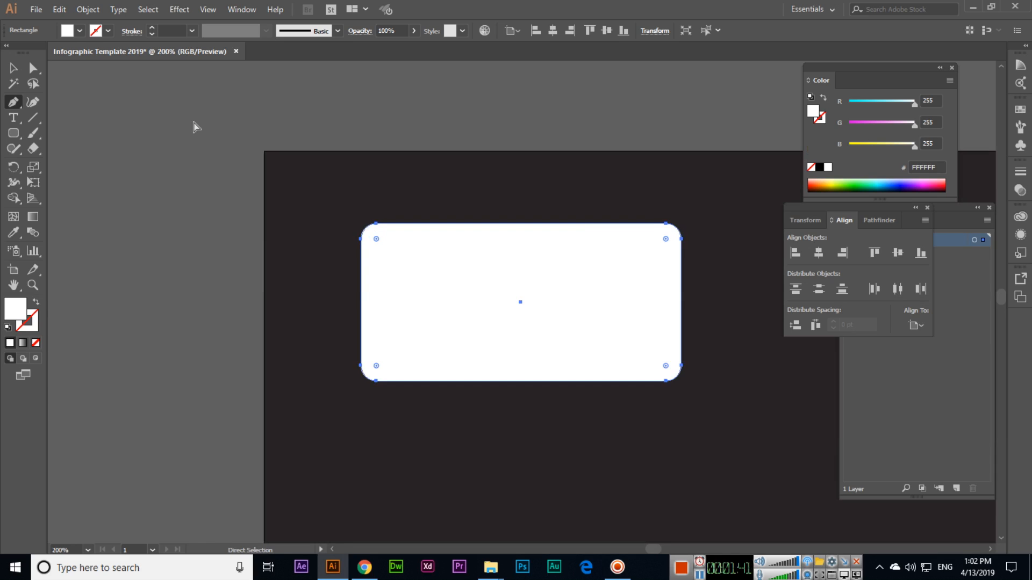
pyautogui.moveTo(385, 253); pyautogui.dragTo(363, 197)
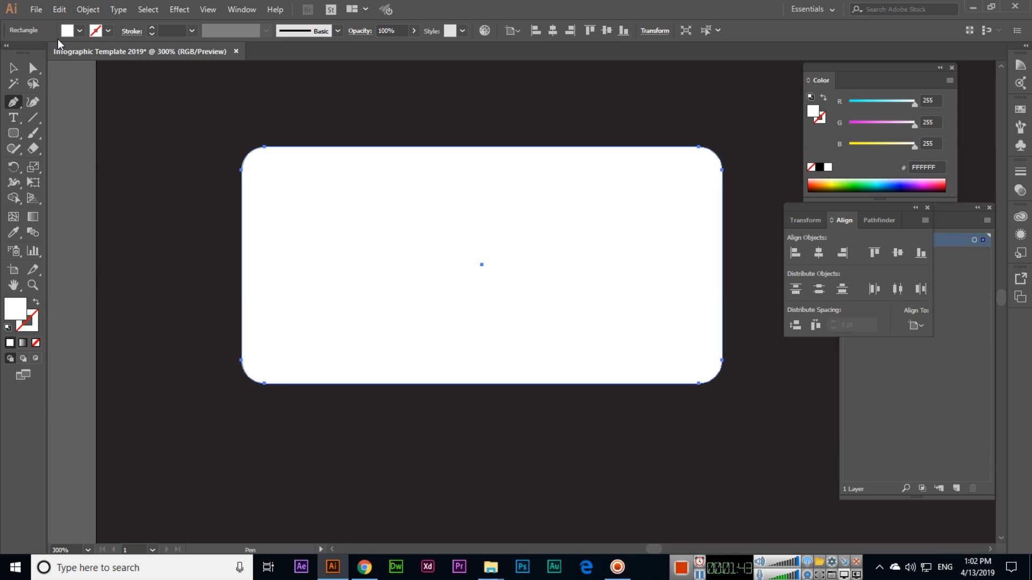
pyautogui.click(13, 68)
pyautogui.click(82, 112)
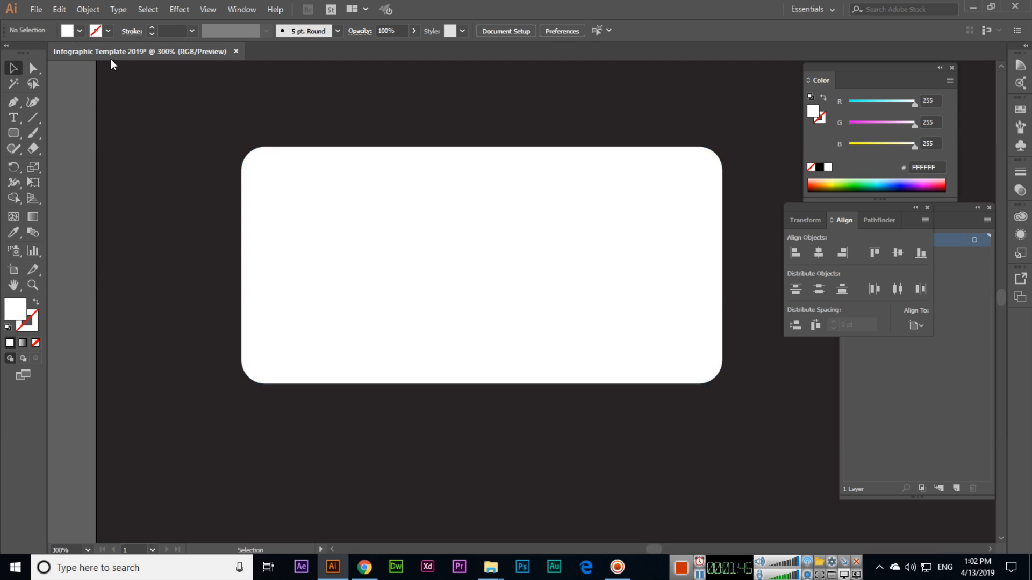
pyautogui.click(80, 30)
pyautogui.click(9, 53)
pyautogui.press('Escape')
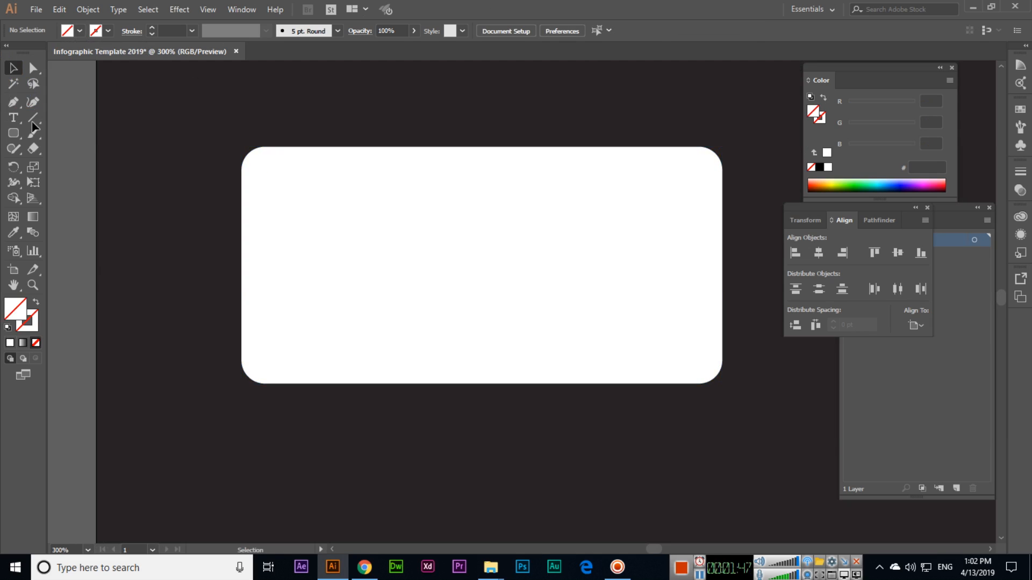
# Start a Pen path along the card's left edge, around its rounded lower-left corner, to about X 137.7 pt on the bottom edge.
pyautogui.click(13, 102)
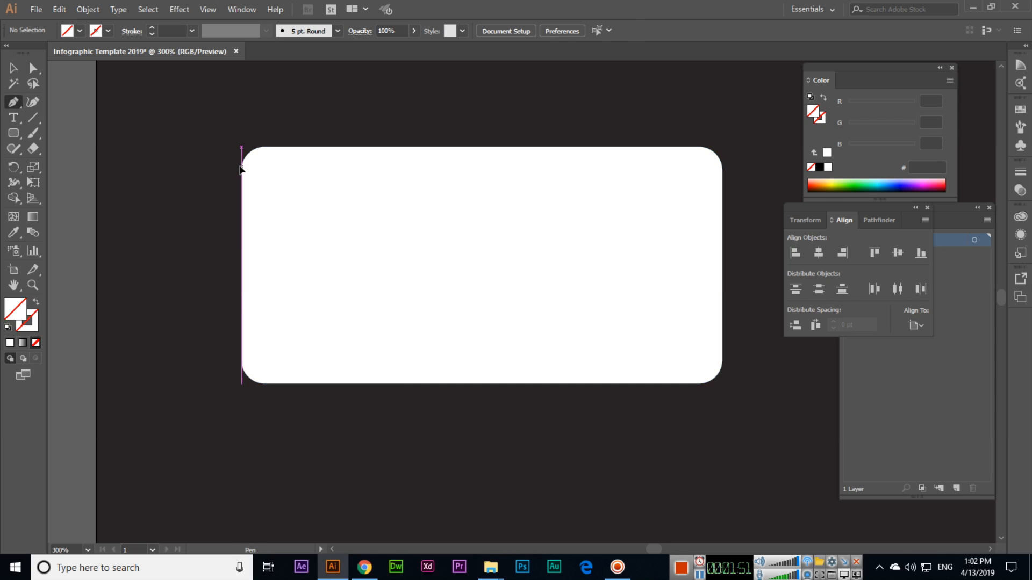
pyautogui.click(240, 167)
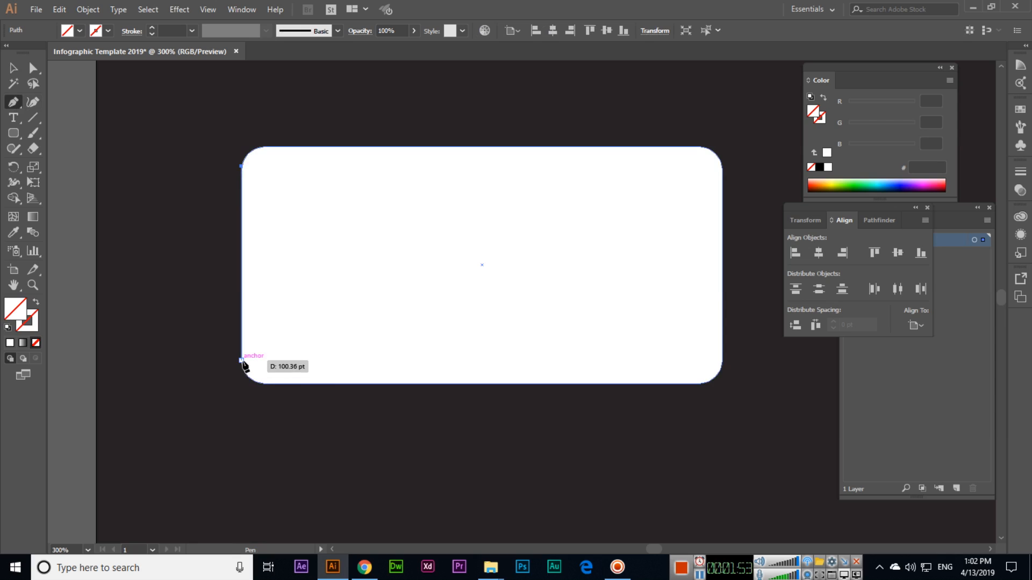
pyautogui.click(241, 360)
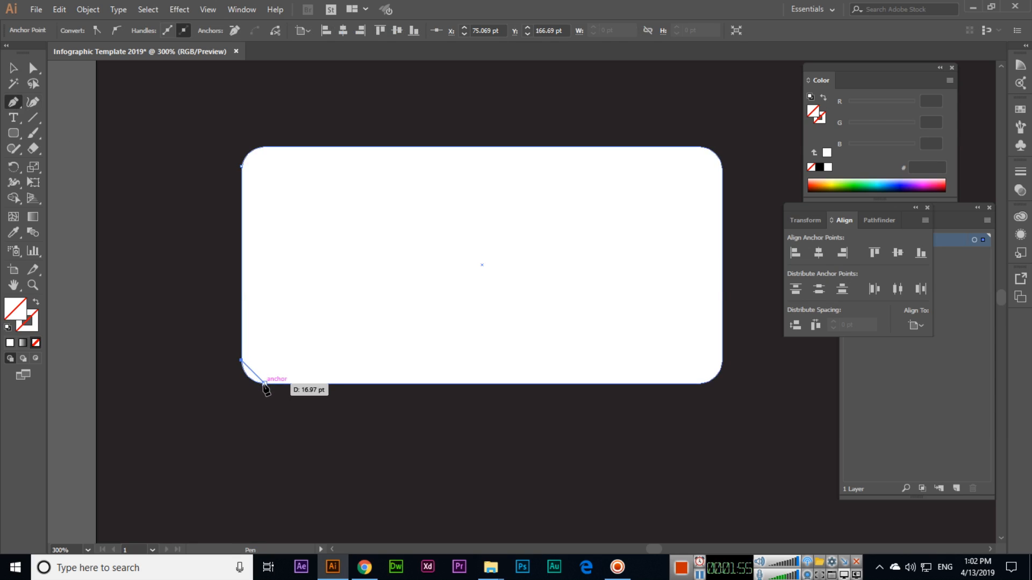
pyautogui.moveTo(265, 383); pyautogui.dragTo(345, 384)
pyautogui.click(345, 383)
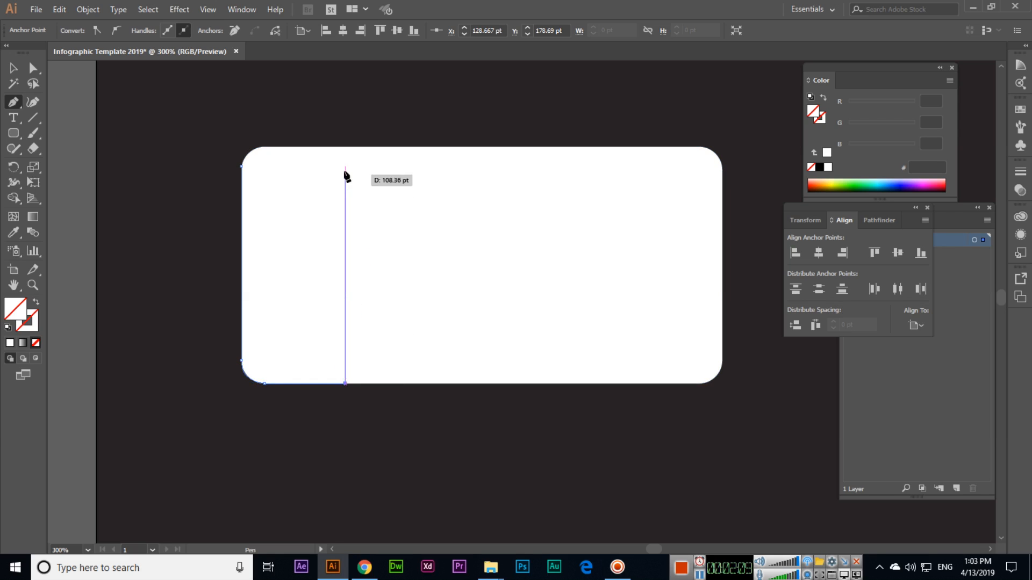
pyautogui.hotkey('ctrl', 'z')
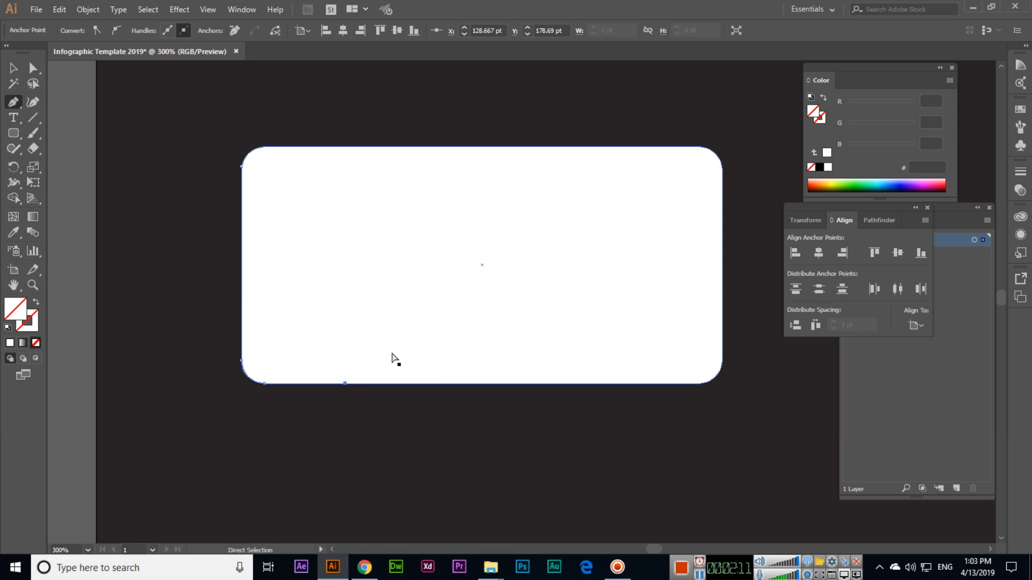
pyautogui.click(363, 384)
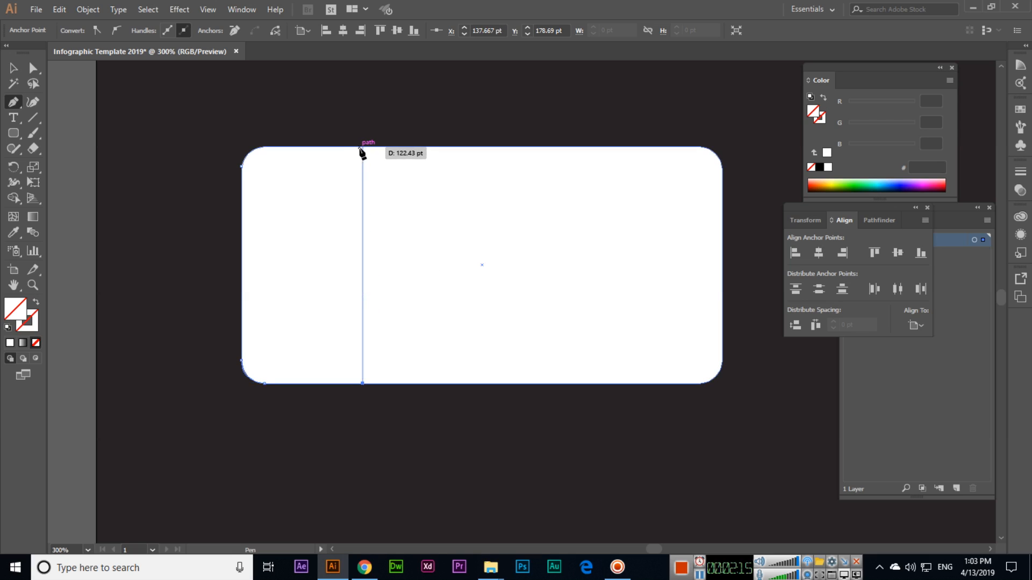
# Continue the Pen path with a right-bulging curve to the card's top edge, close it around the rounded upper-left corner, and deselect it.
pyautogui.moveTo(363, 146); pyautogui.dragTo(290, 197)
pyautogui.click(363, 321)
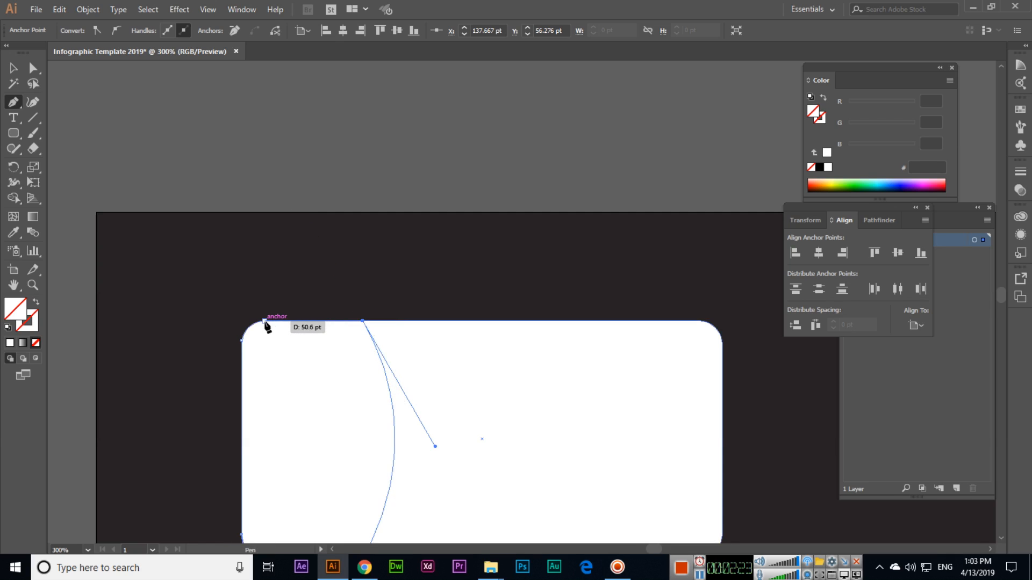
pyautogui.click(265, 321)
pyautogui.moveTo(241, 340); pyautogui.dragTo(236, 364)
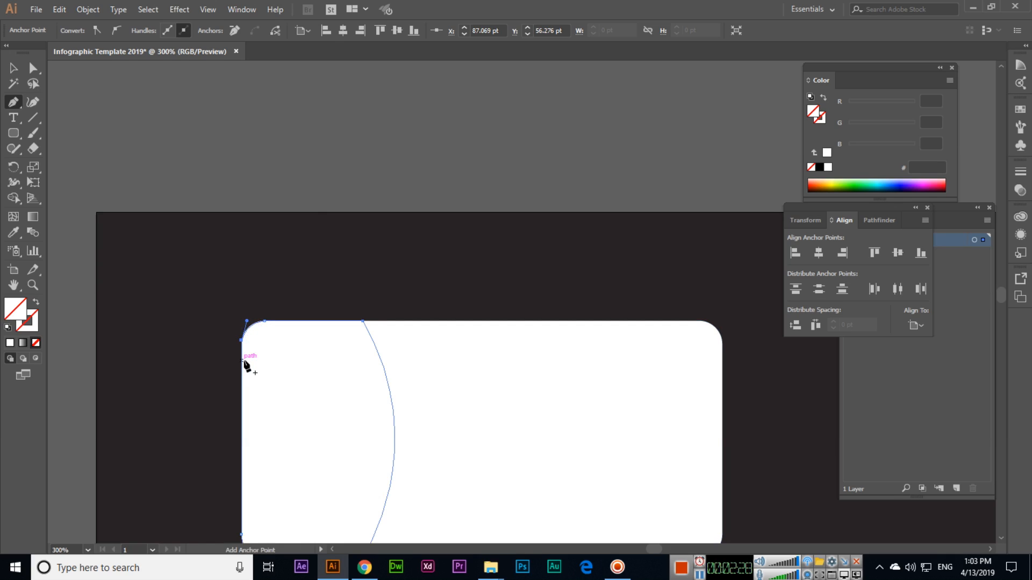
pyautogui.click(11, 69)
pyautogui.hotkey('ctrl', '-')
pyautogui.moveTo(319, 228); pyautogui.dragTo(202, 129)
pyautogui.click(167, 240)
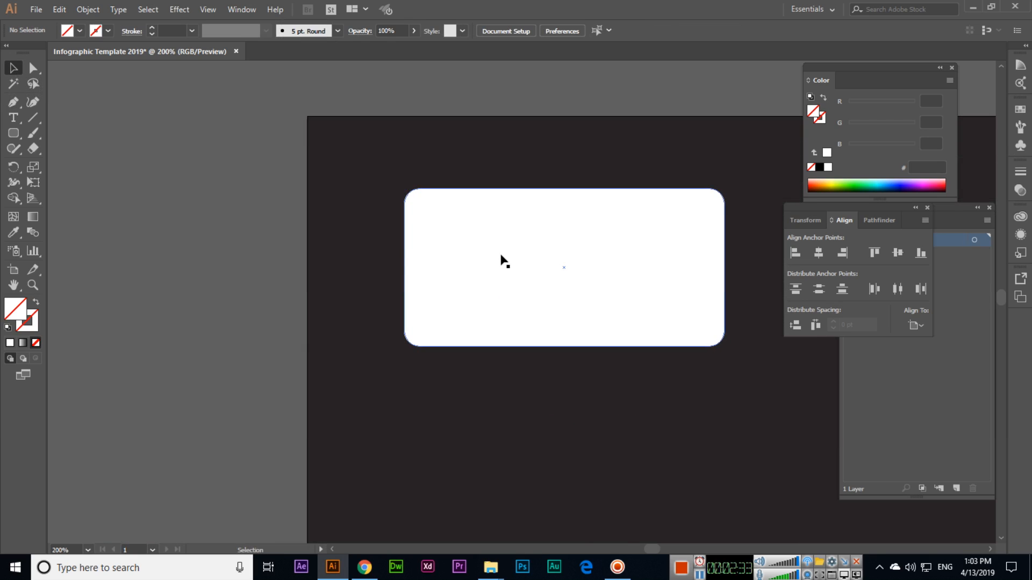
# Fill the curved left section of the card with yellow FFF200.
pyautogui.click(506, 259)
pyautogui.click(80, 31)
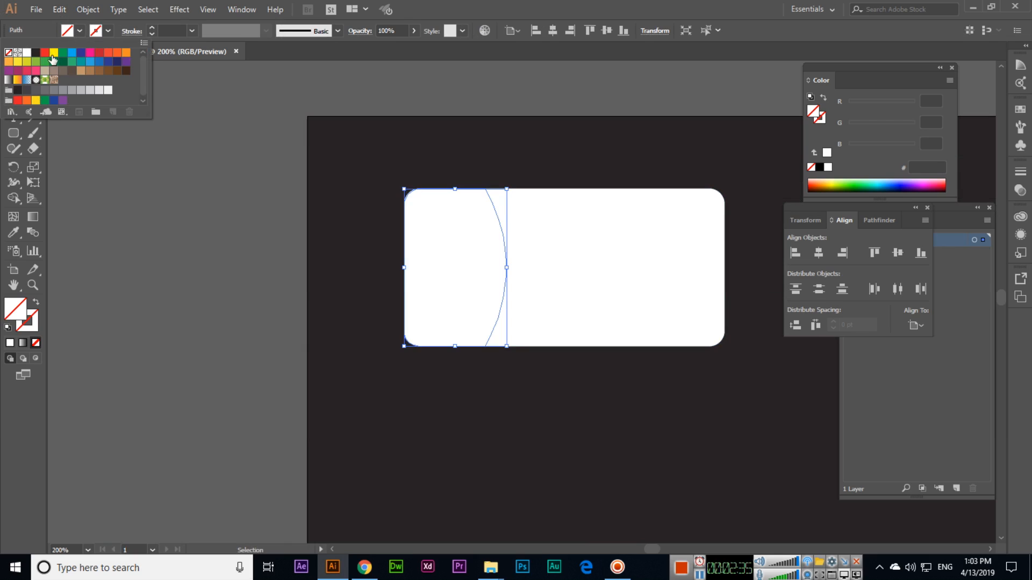
pyautogui.click(53, 52)
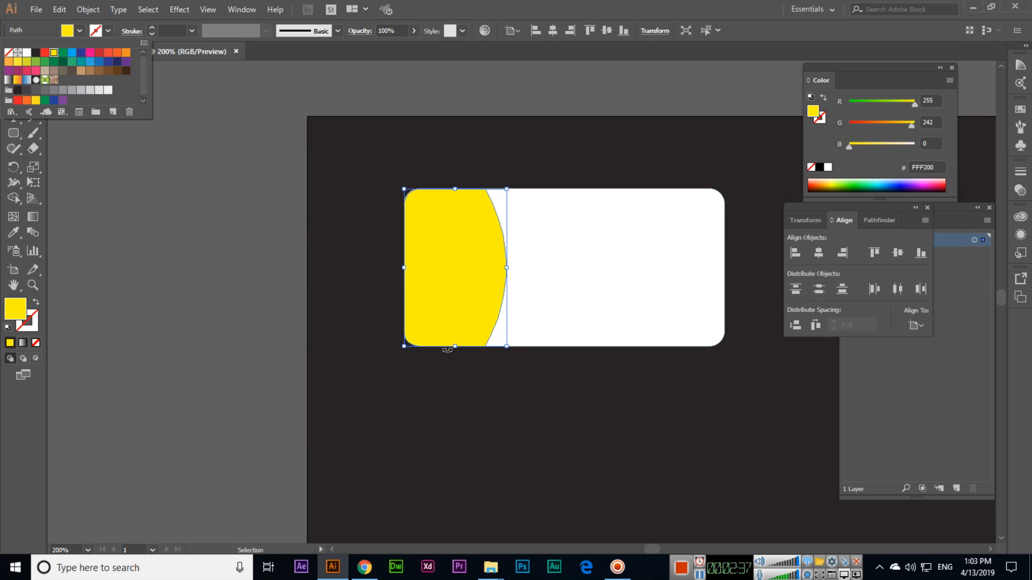
pyautogui.click(508, 350)
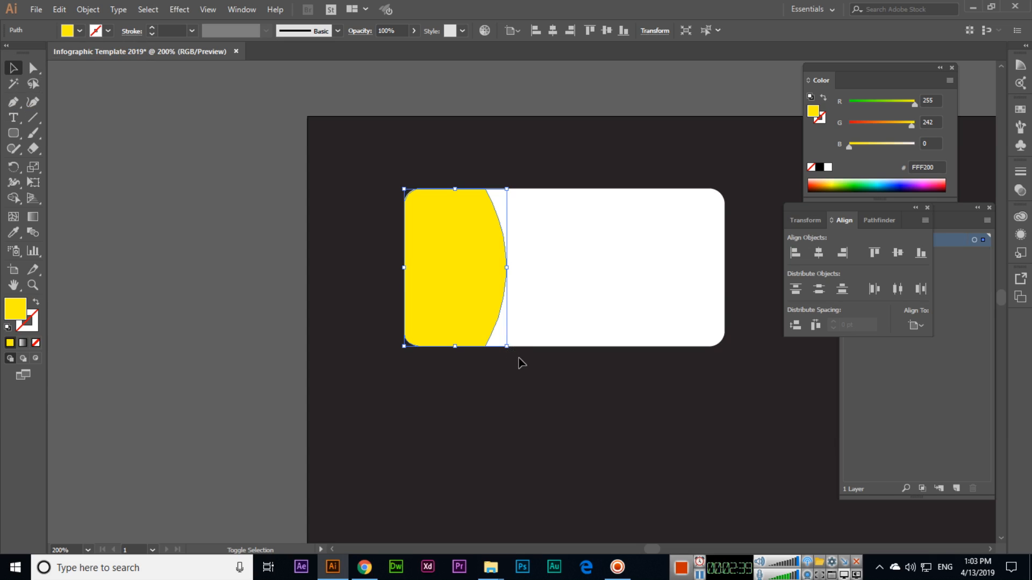
# Enlarge the yellow section about its center until it slightly overhangs the white card's edges, and deselect it.
pyautogui.moveTo(506, 346); pyautogui.dragTo(510, 353)
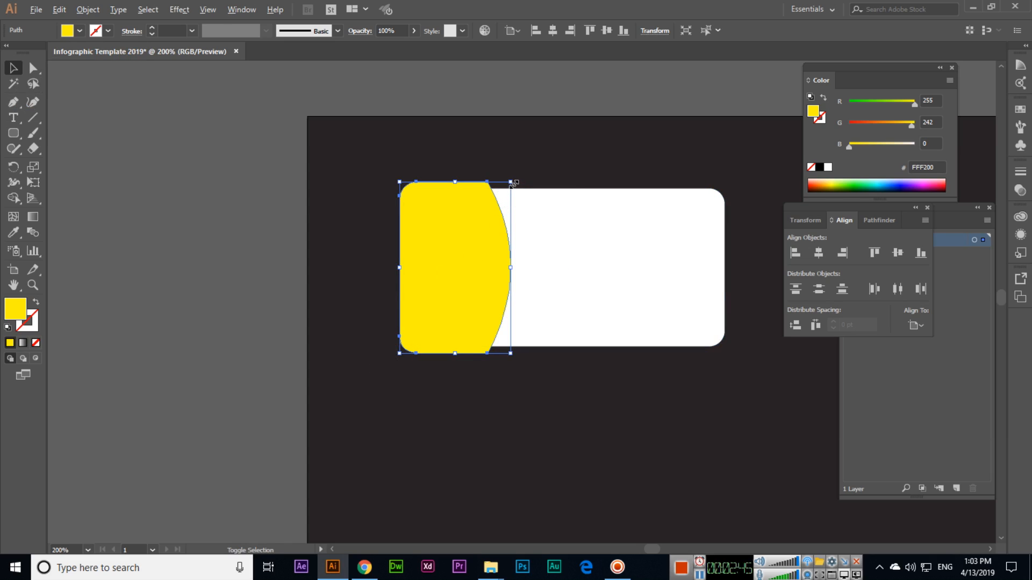
pyautogui.moveTo(511, 183); pyautogui.dragTo(509, 188)
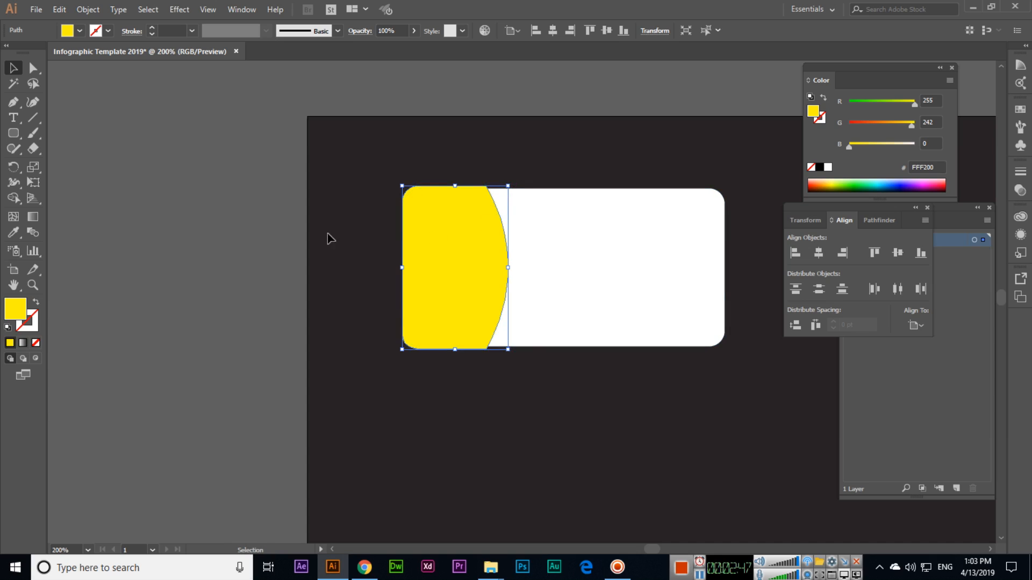
pyautogui.click(267, 235)
# Duplicate the card with its yellow section straight down twice at equal spacing, forming a column of three cards.
pyautogui.moveTo(505, 320); pyautogui.dragTo(320, 317)
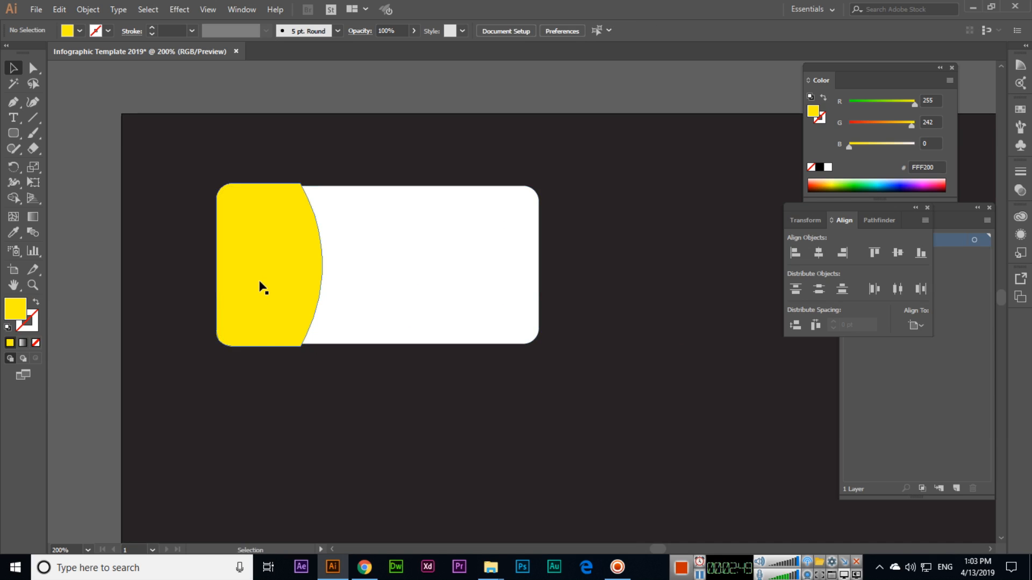
pyautogui.hotkey('ctrl', '-')
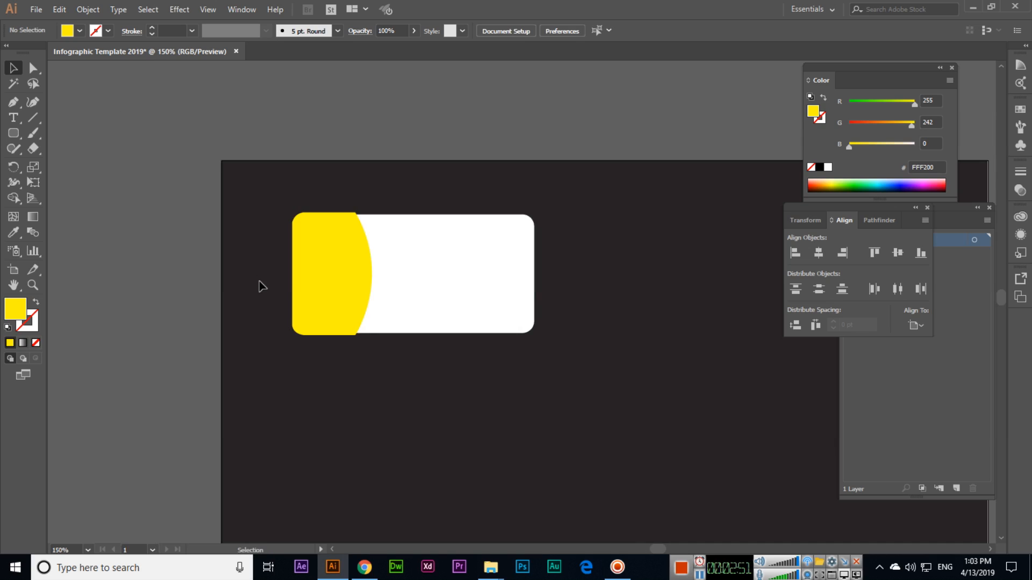
pyautogui.moveTo(345, 329); pyautogui.dragTo(240, 230)
pyautogui.moveTo(367, 363); pyautogui.dragTo(336, 325)
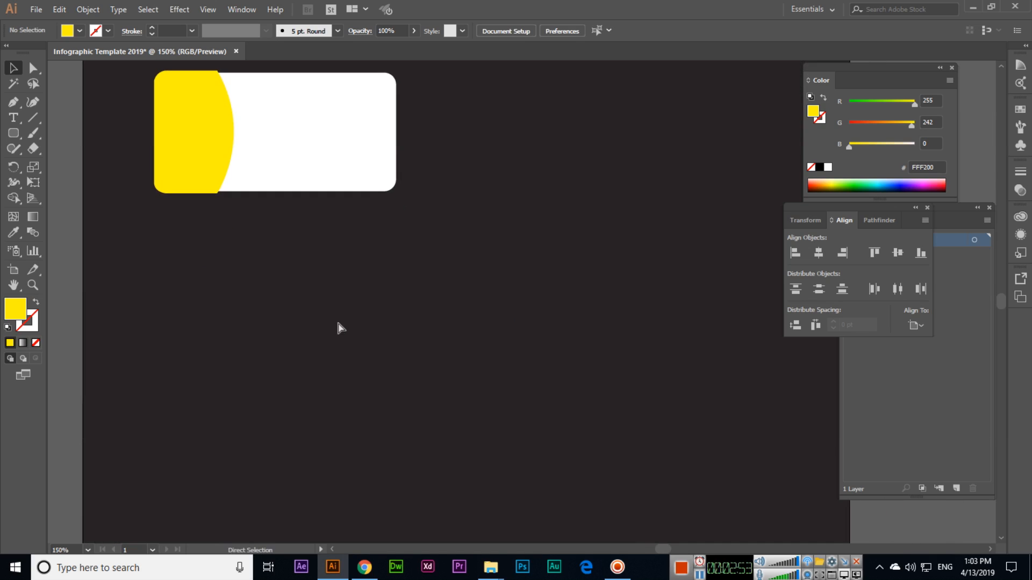
pyautogui.hotkey('ctrl', '-')
pyautogui.moveTo(421, 346); pyautogui.dragTo(357, 323)
pyautogui.click(263, 196)
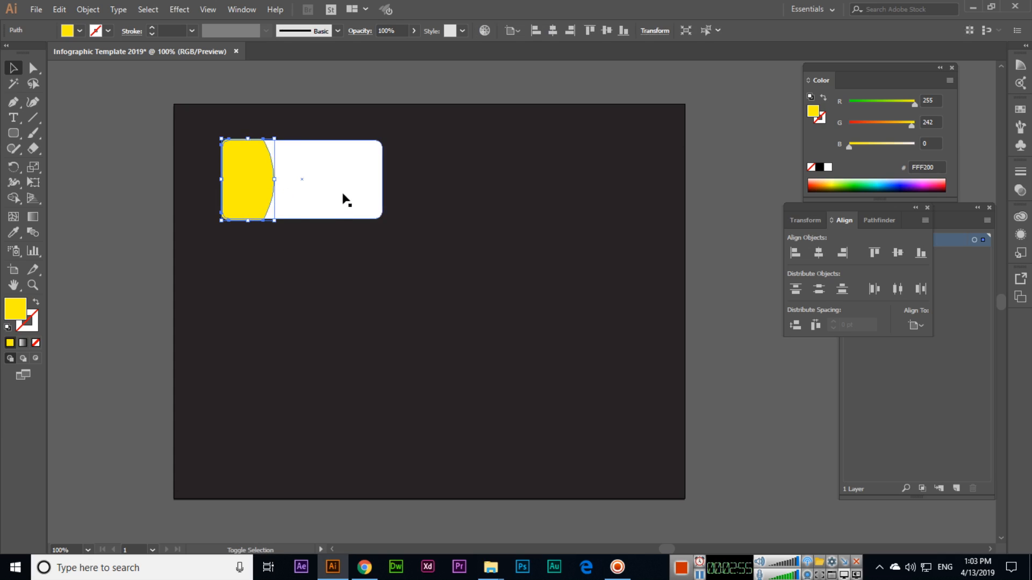
pyautogui.keyDown('shift'); pyautogui.click(346, 200); pyautogui.keyUp('shift')
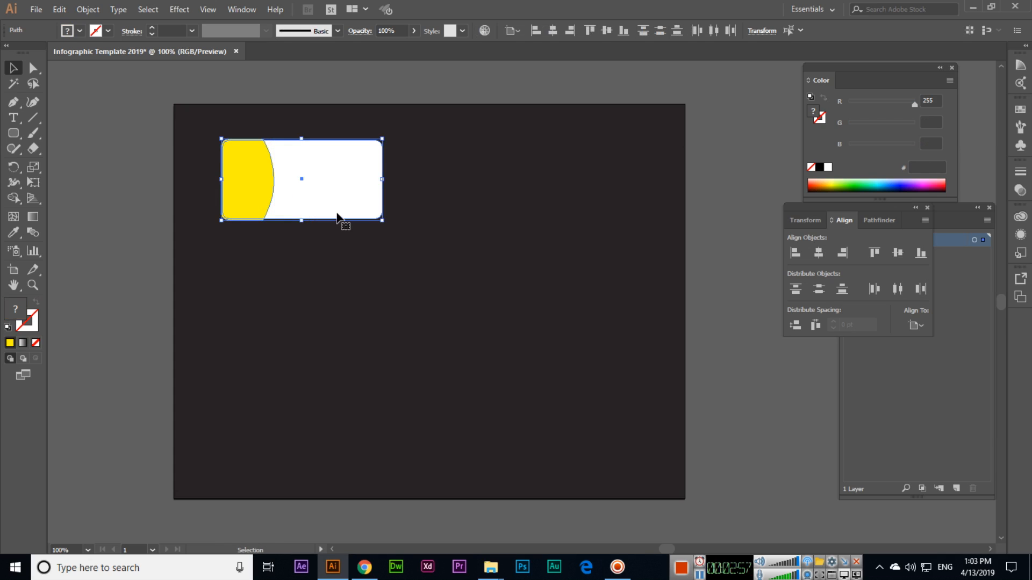
pyautogui.moveTo(340, 201); pyautogui.dragTo(339, 309)
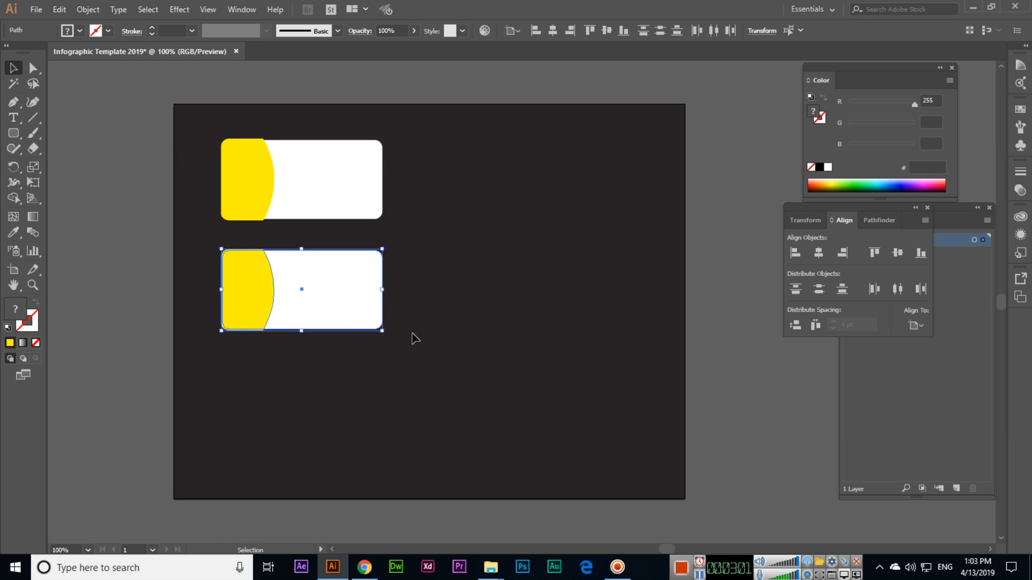
pyautogui.hotkey('ctrl', 'd')
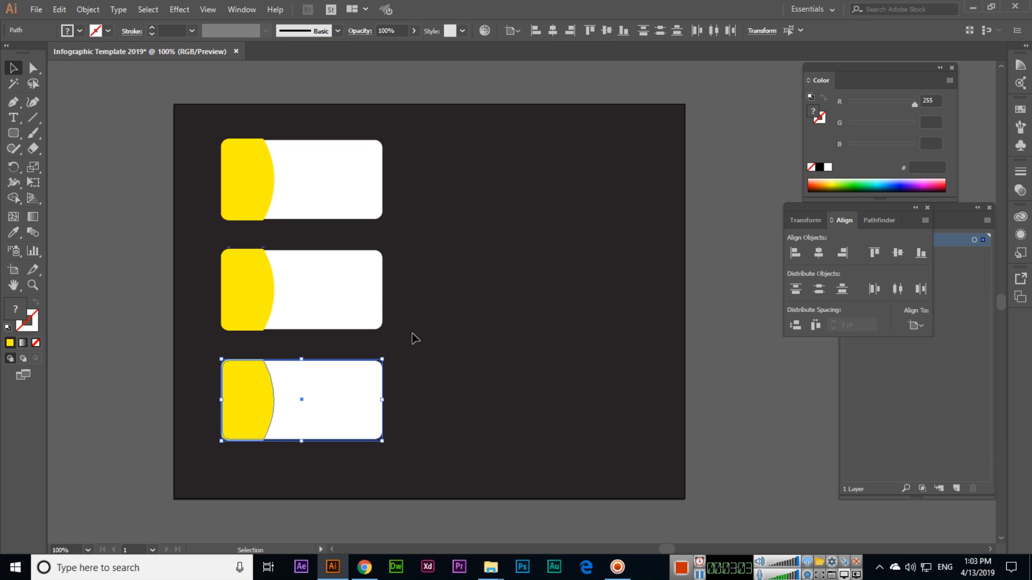
# Try to place two copies of the top card in a second column on the artboard's right side.
pyautogui.click(248, 194)
pyautogui.keyDown('shift'); pyautogui.click(337, 197); pyautogui.keyUp('shift')
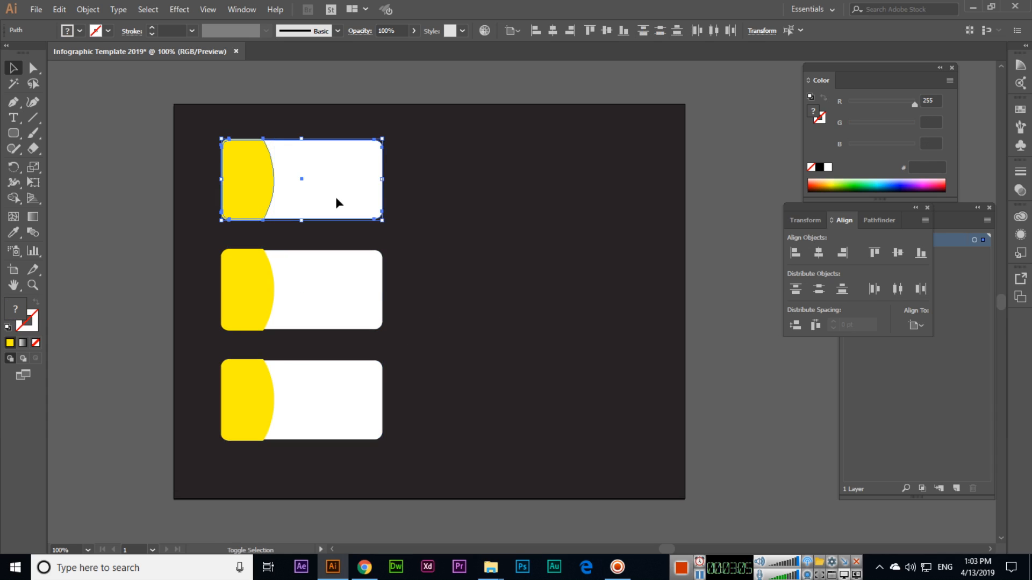
pyautogui.moveTo(324, 200); pyautogui.dragTo(574, 381)
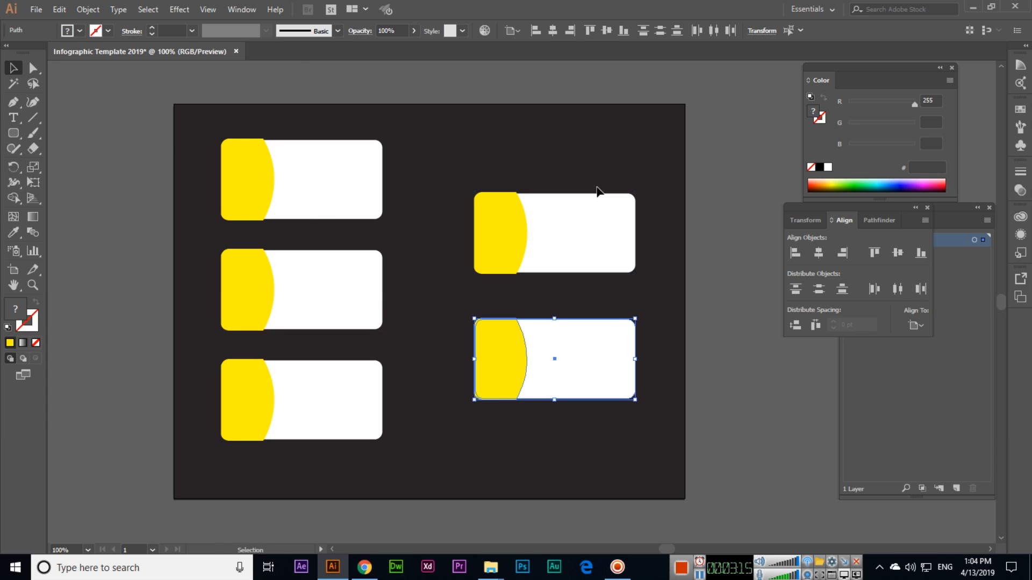
# Delete both card copies, including their yellow sections, from the right side of the artboard.
pyautogui.click(524, 235)
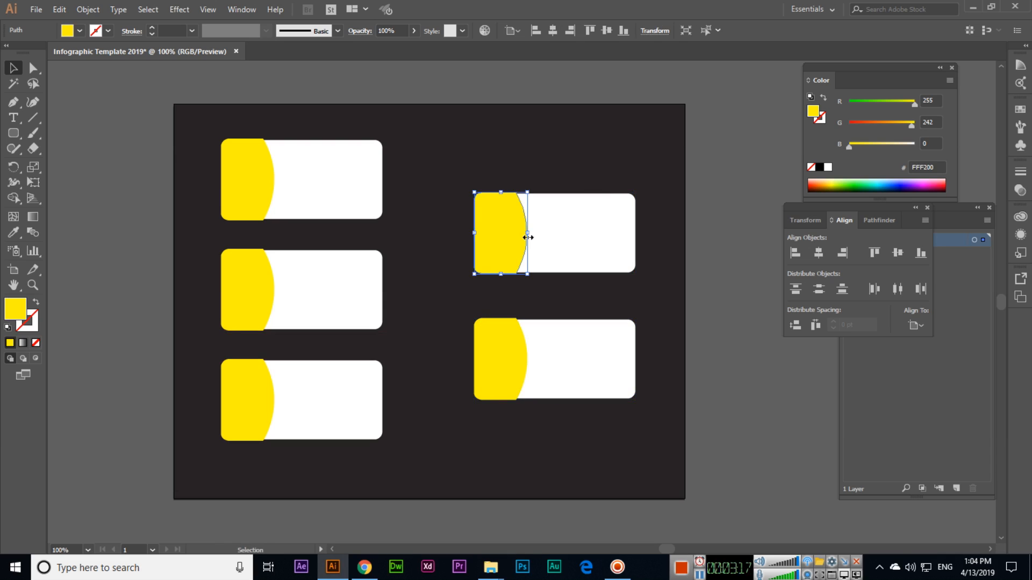
pyautogui.keyDown('shift'); pyautogui.click(573, 244); pyautogui.keyUp('shift')
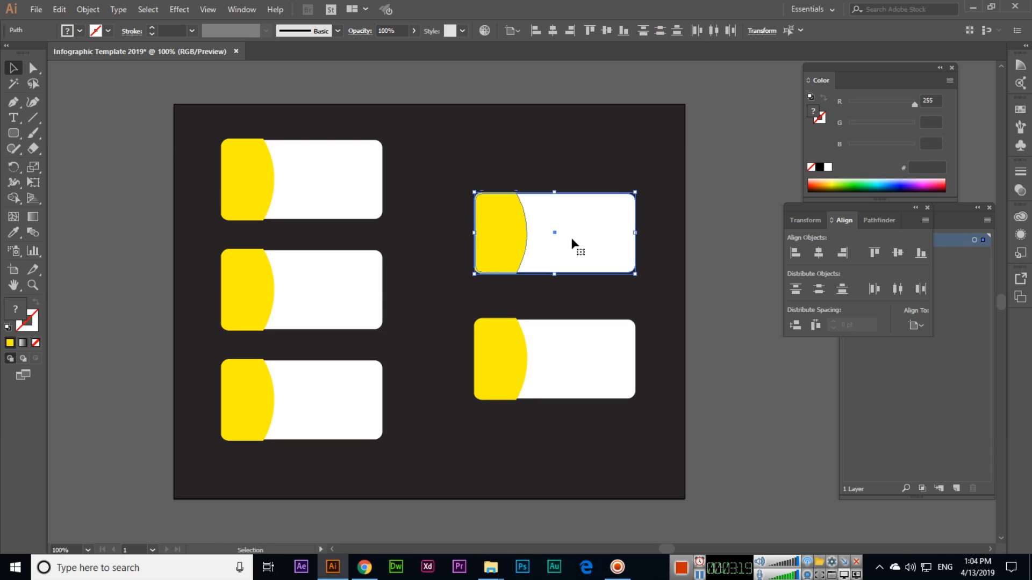
pyautogui.press('Delete')
pyautogui.click(517, 326)
pyautogui.keyDown('shift'); pyautogui.click(579, 338); pyautogui.keyUp('shift')
pyautogui.press('Delete')
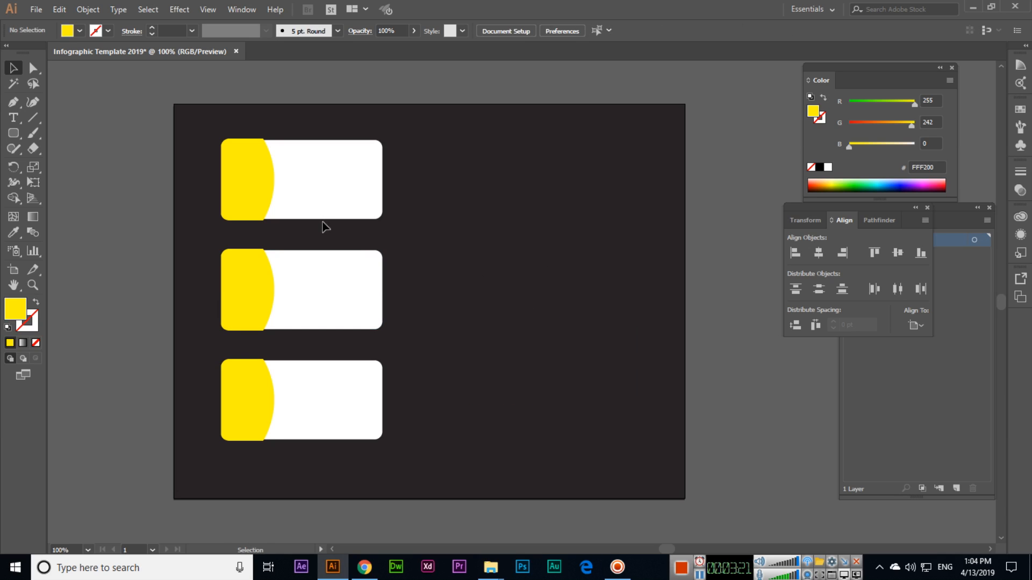
# Copy the upper two cards together to the artboard's right side, offset downward from the left column.
pyautogui.click(246, 164)
pyautogui.keyDown('shift'); pyautogui.click(316, 198); pyautogui.keyUp('shift')
pyautogui.keyDown('shift'); pyautogui.click(254, 276); pyautogui.keyUp('shift')
pyautogui.keyDown('shift'); pyautogui.click(318, 280); pyautogui.keyUp('shift')
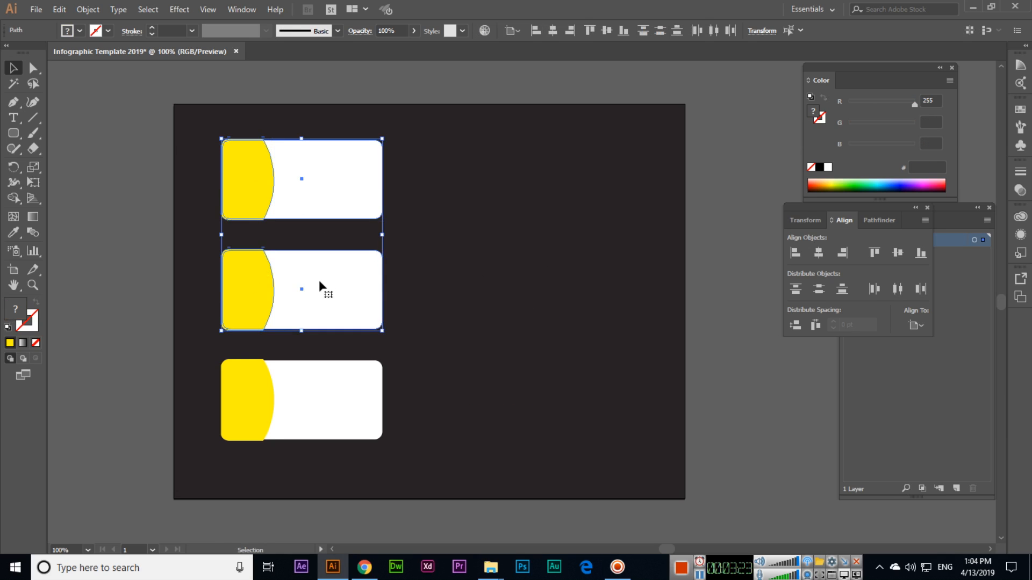
pyautogui.moveTo(337, 280); pyautogui.dragTo(600, 345)
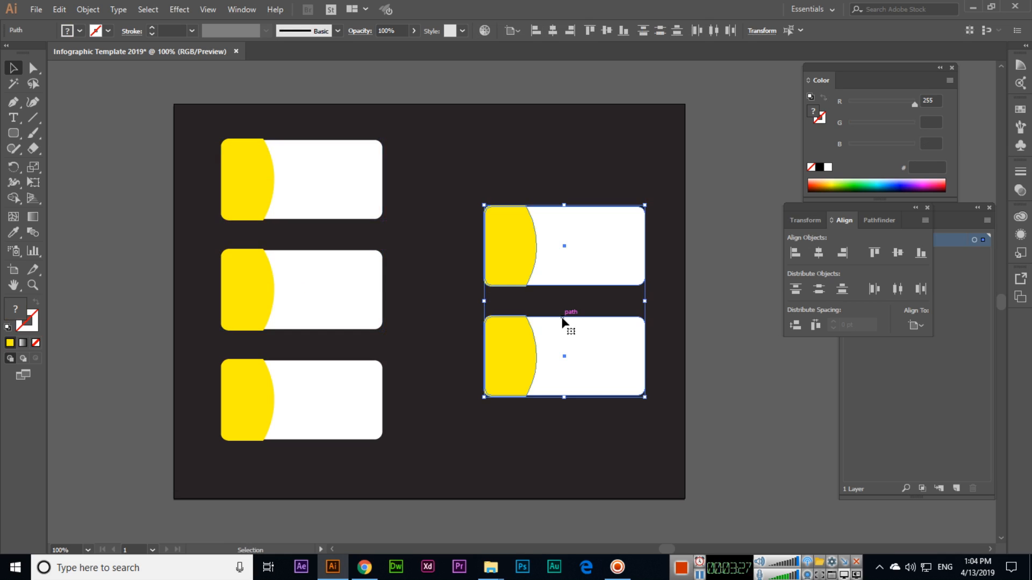
# Reflect the two right-hand cards across the vertical axis at 90° and deselect them.
pyautogui.rightClick(603, 228)
pyautogui.moveTo(679, 400)
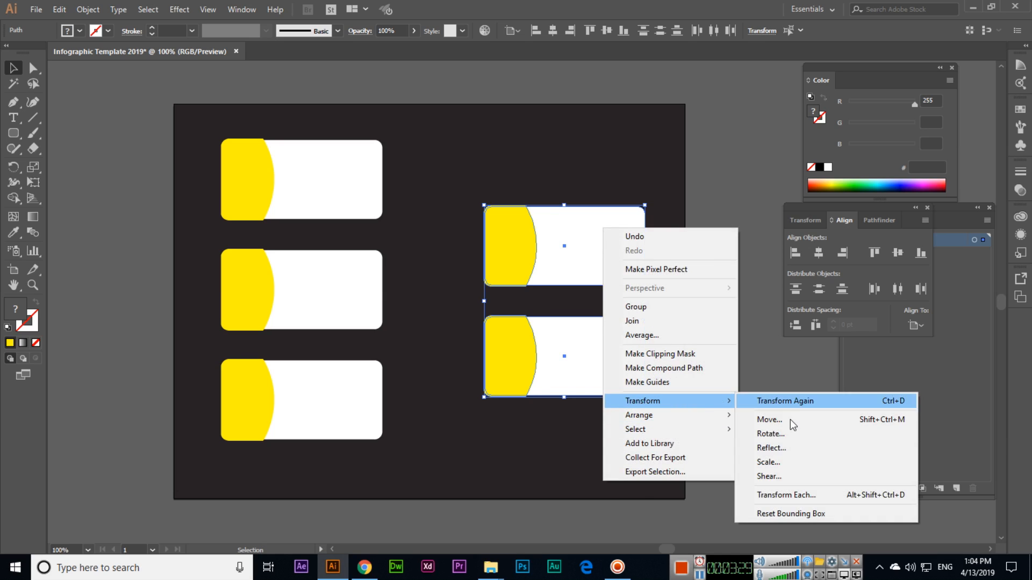
pyautogui.click(790, 449)
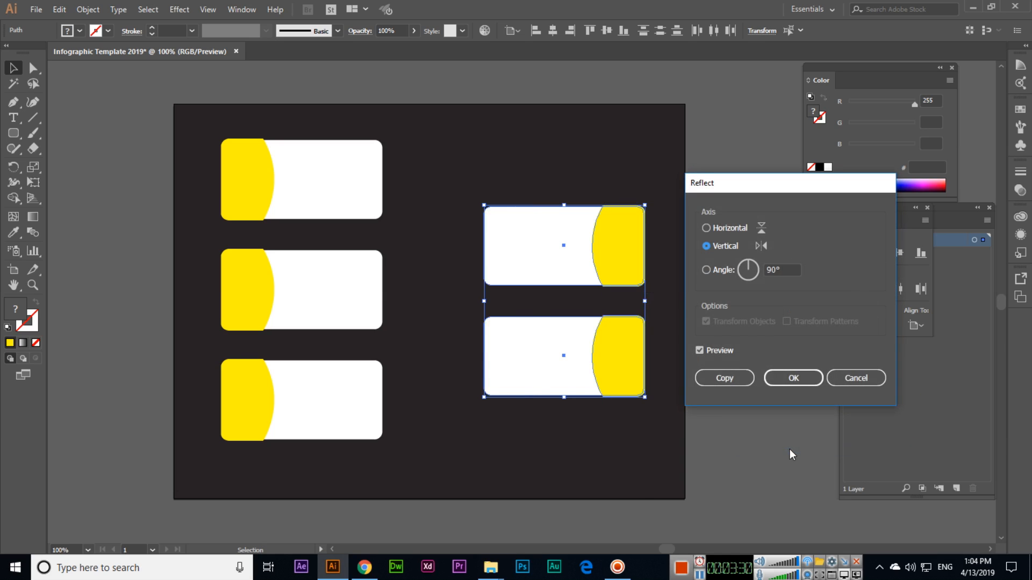
pyautogui.click(780, 379)
pyautogui.click(736, 297)
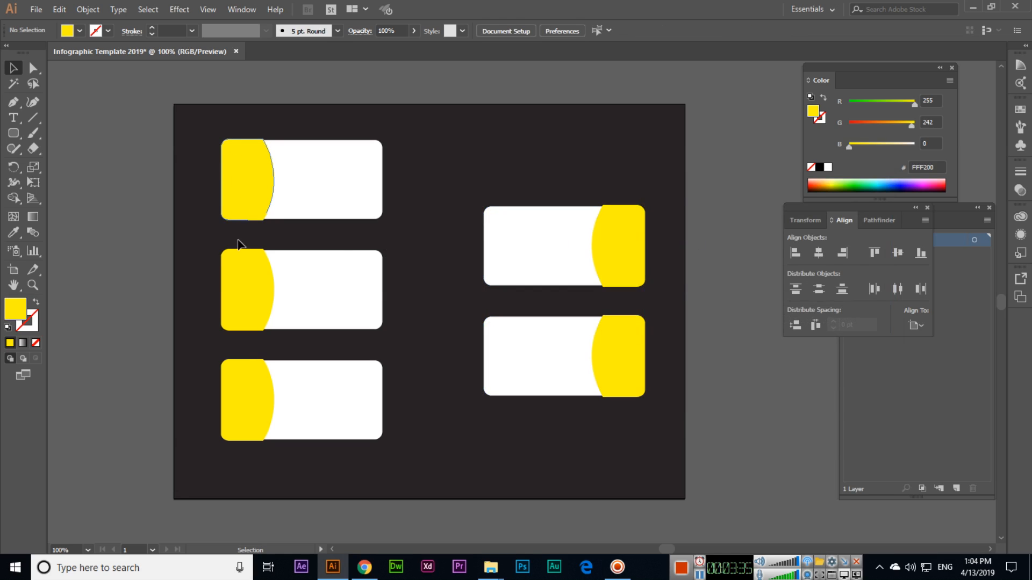
# Select only the yellow section of the top-left card.
pyautogui.click(246, 203)
pyautogui.click(244, 279)
pyautogui.click(253, 377)
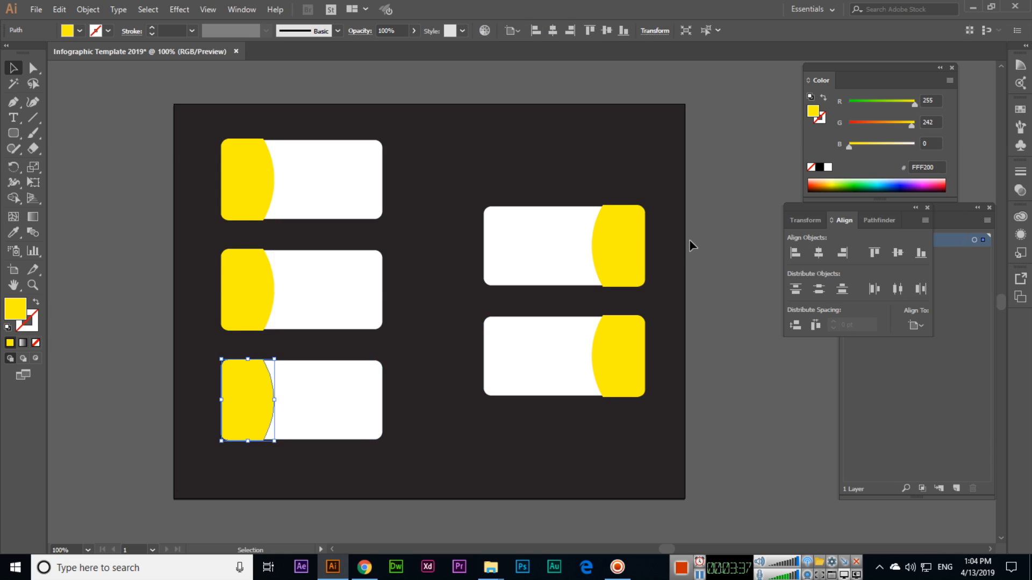
pyautogui.click(637, 246)
pyautogui.click(621, 338)
pyautogui.click(247, 171)
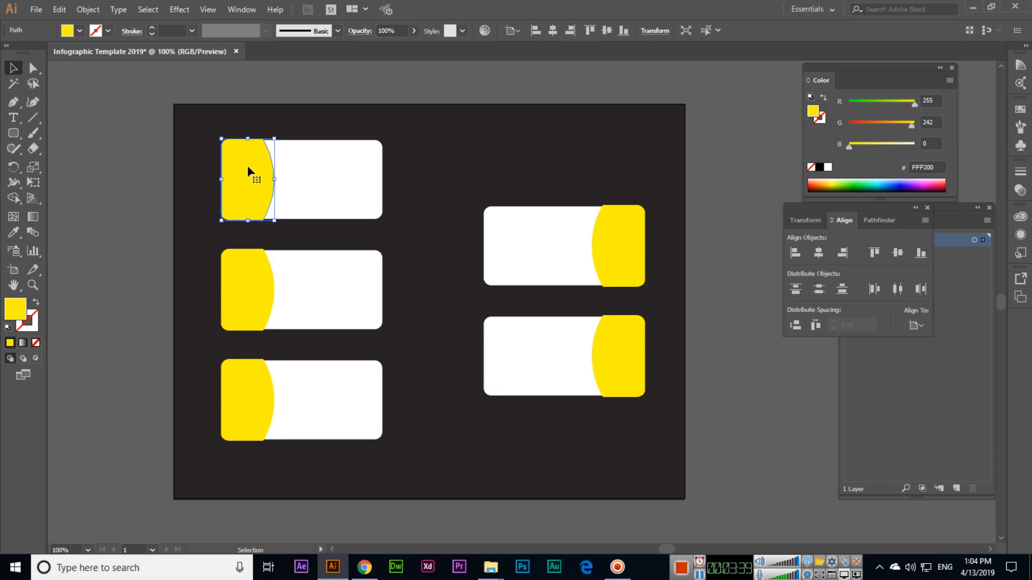
pyautogui.moveTo(447, 157); pyautogui.dragTo(388, 157)
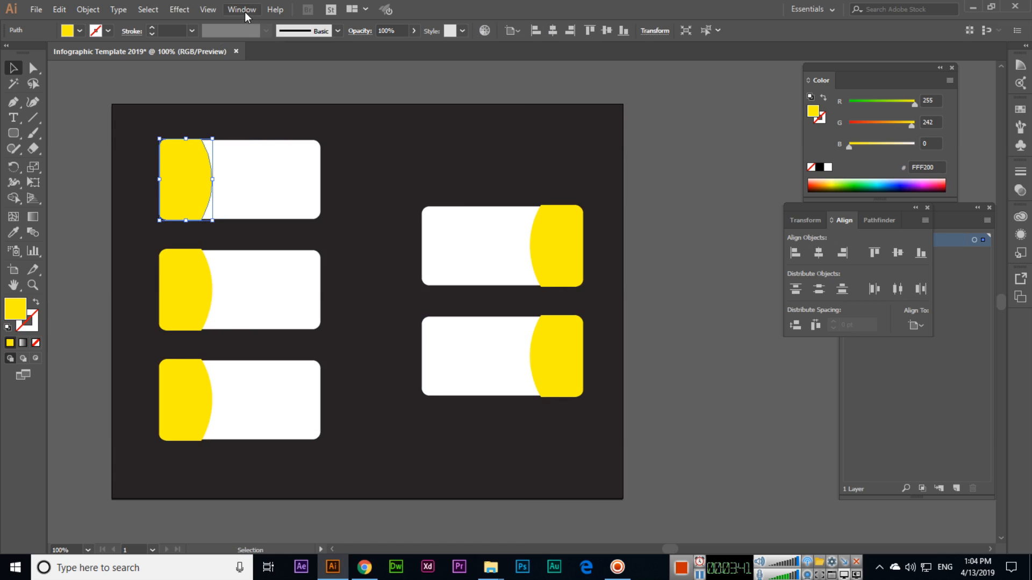
pyautogui.click(243, 9)
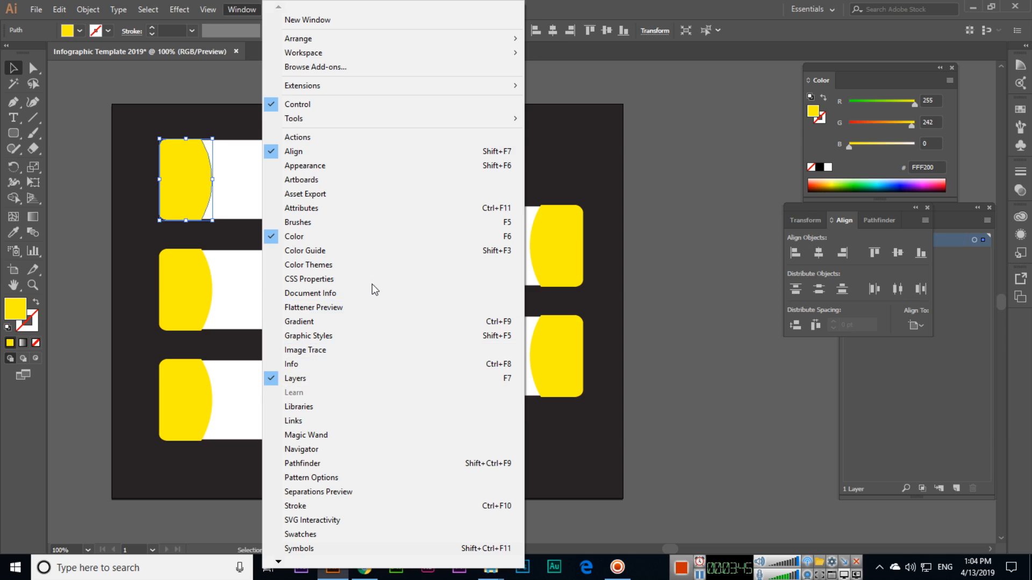
pyautogui.click(364, 221)
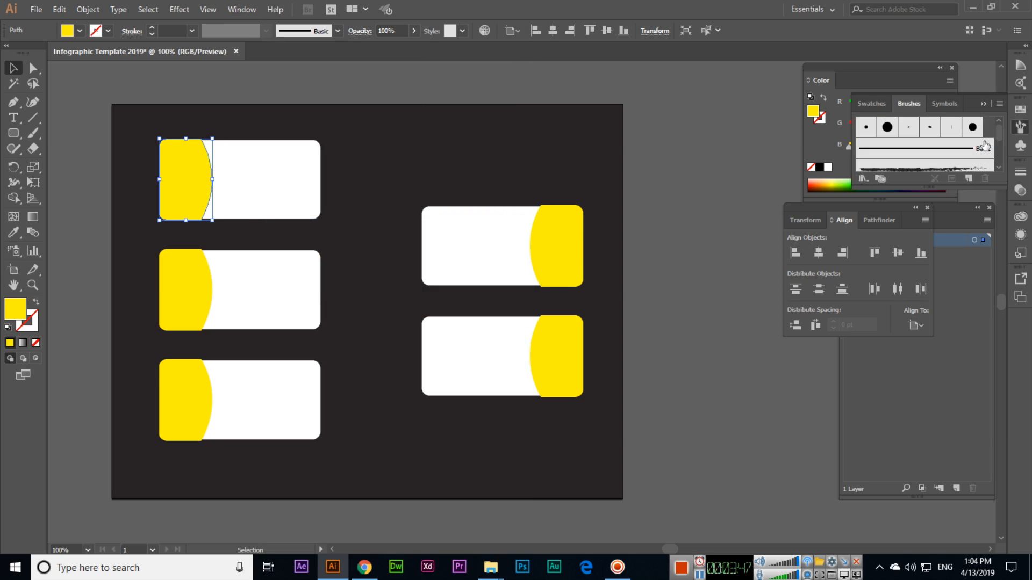
pyautogui.click(1000, 104)
pyautogui.moveTo(938, 334)
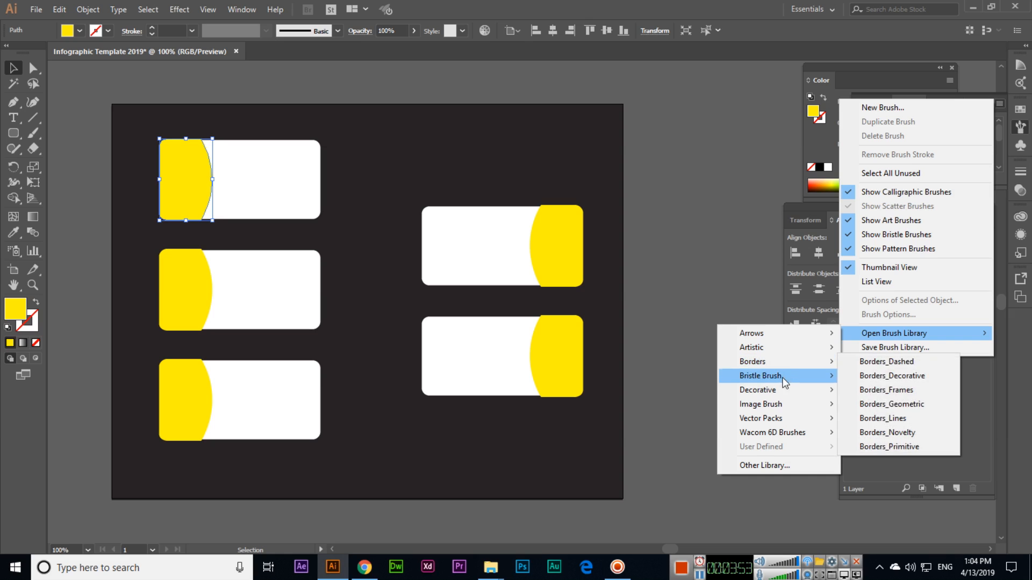
pyautogui.moveTo(788, 412)
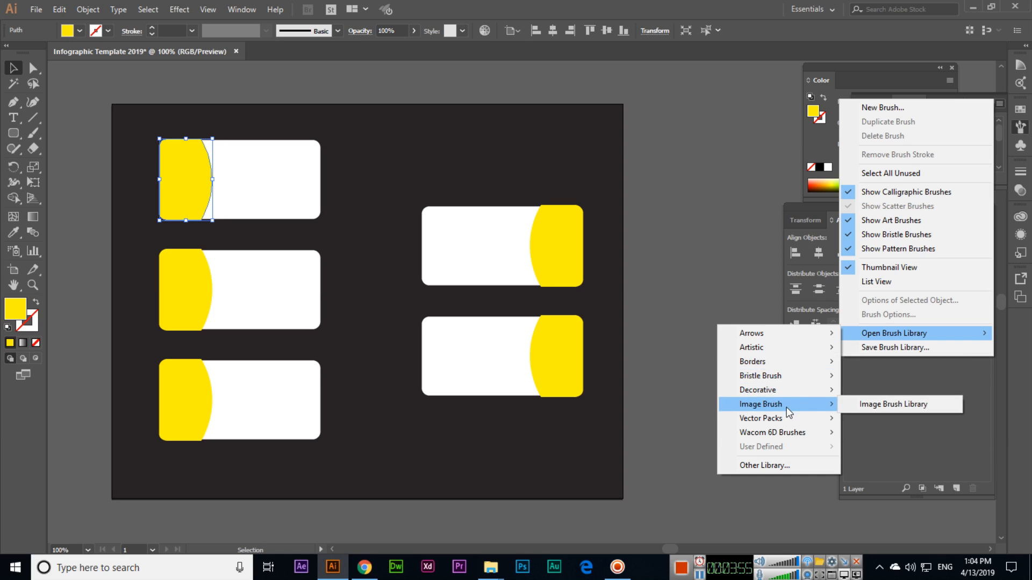
# Show the gradient settings and open the Illuminate Styles graphic style library.
pyautogui.click(242, 9)
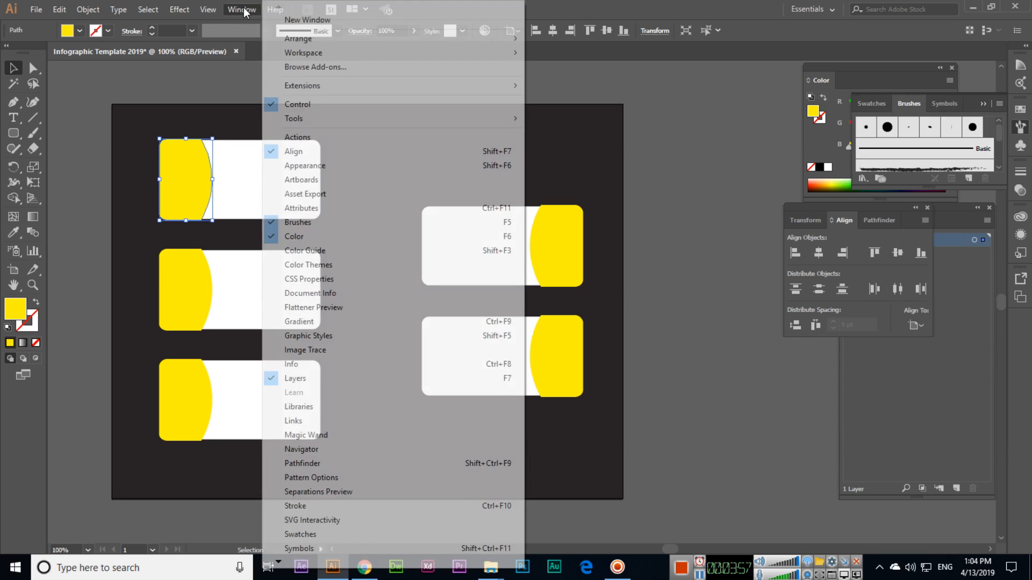
pyautogui.click(244, 11)
pyautogui.click(243, 10)
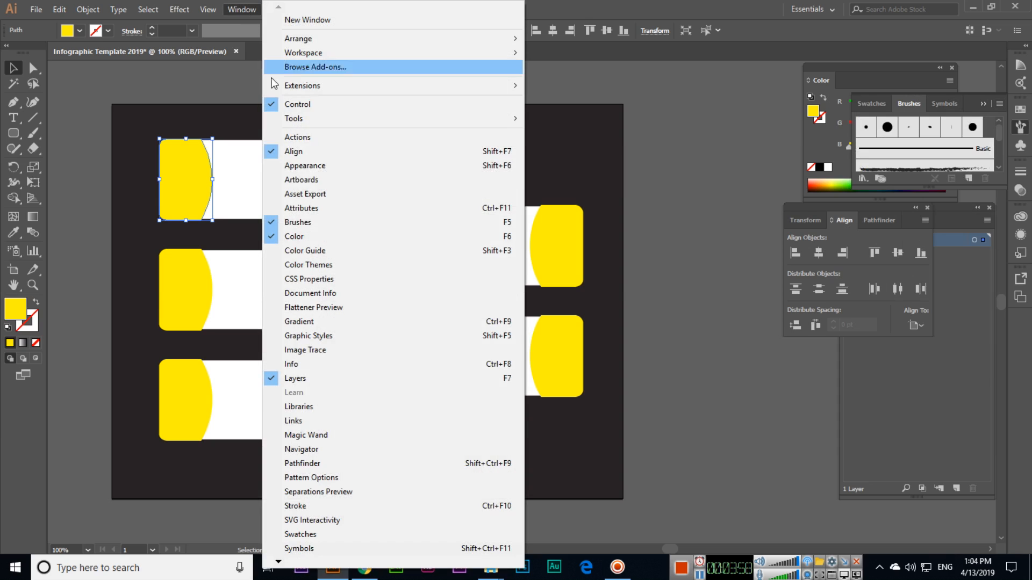
pyautogui.click(322, 322)
pyautogui.click(242, 10)
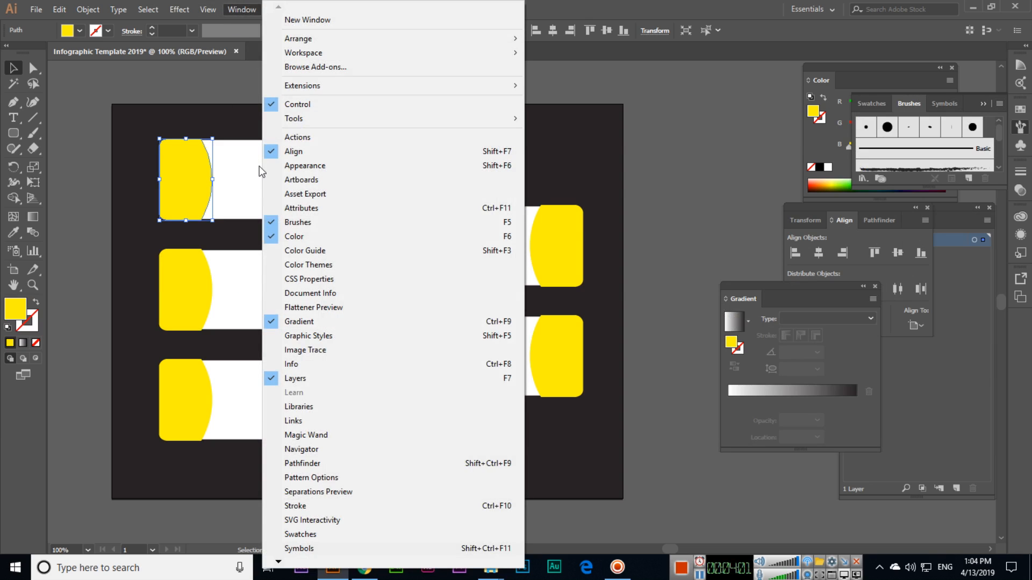
pyautogui.click(301, 336)
pyautogui.click(998, 211)
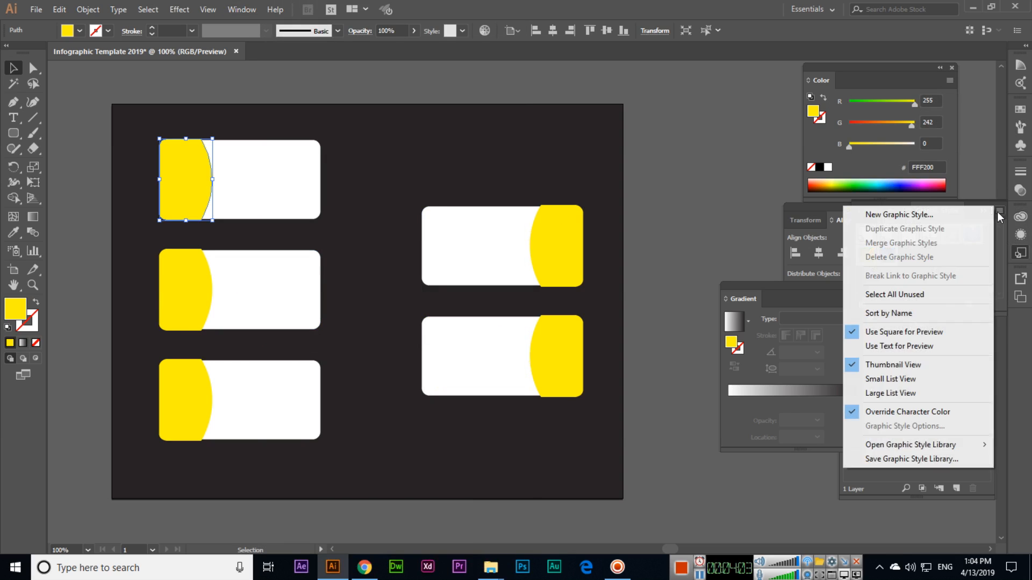
pyautogui.moveTo(920, 447)
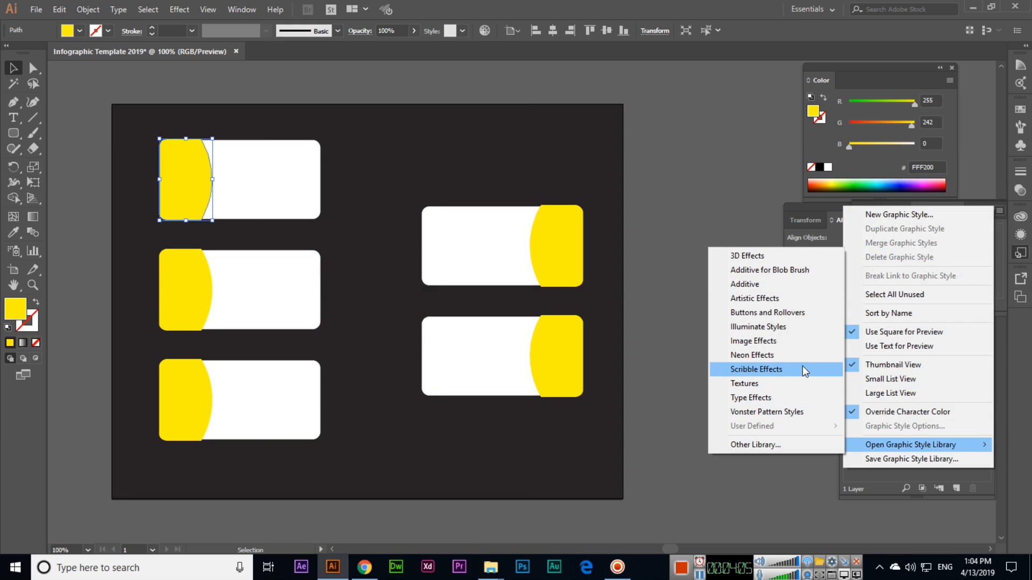
pyautogui.click(800, 329)
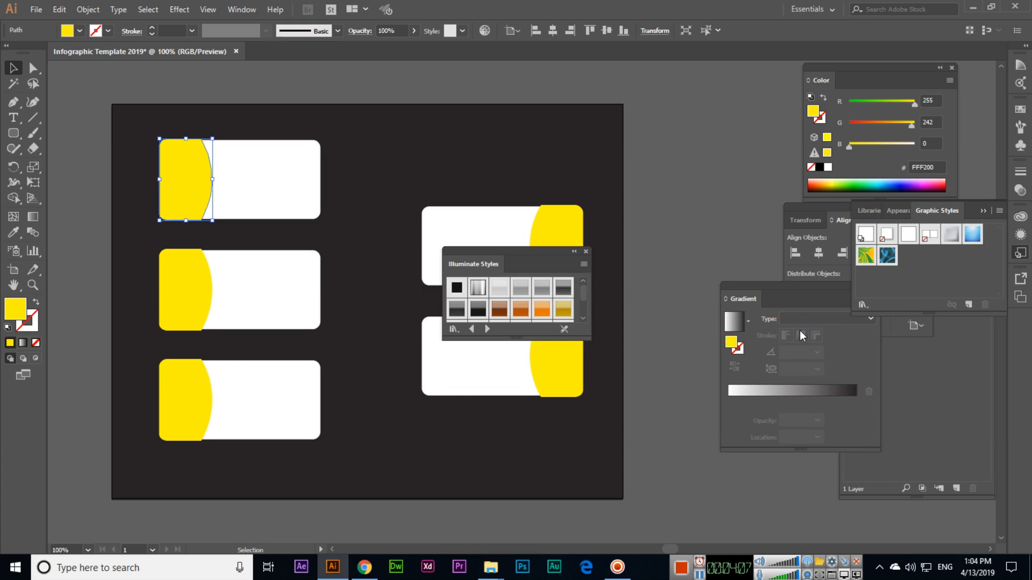
# Enlarge the Illuminate Styles library and apply its gold, light blue and green styles to the left cards' yellow sections, from top to bottom.
pyautogui.moveTo(534, 261); pyautogui.dragTo(725, 163)
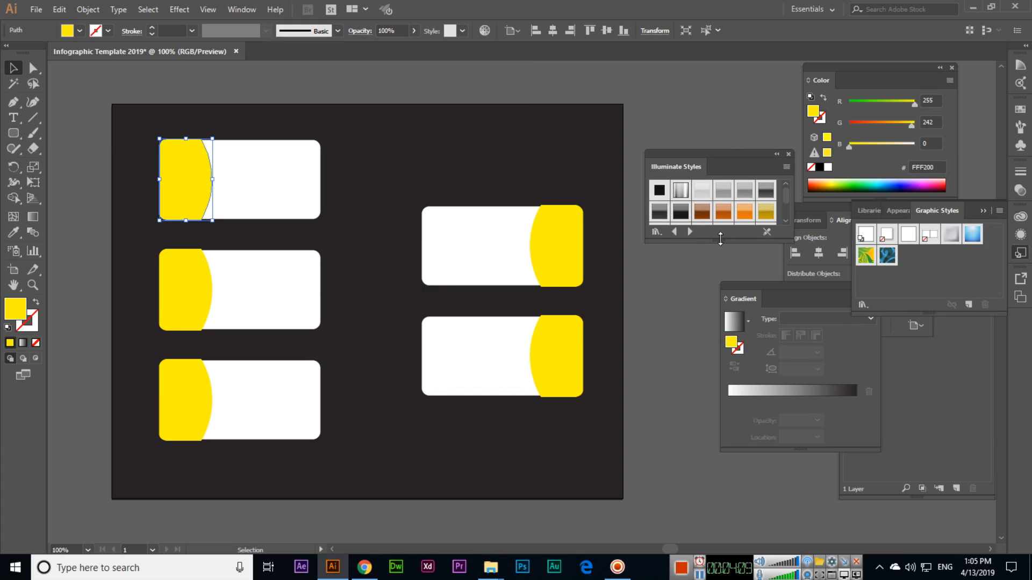
pyautogui.moveTo(721, 246); pyautogui.dragTo(723, 392)
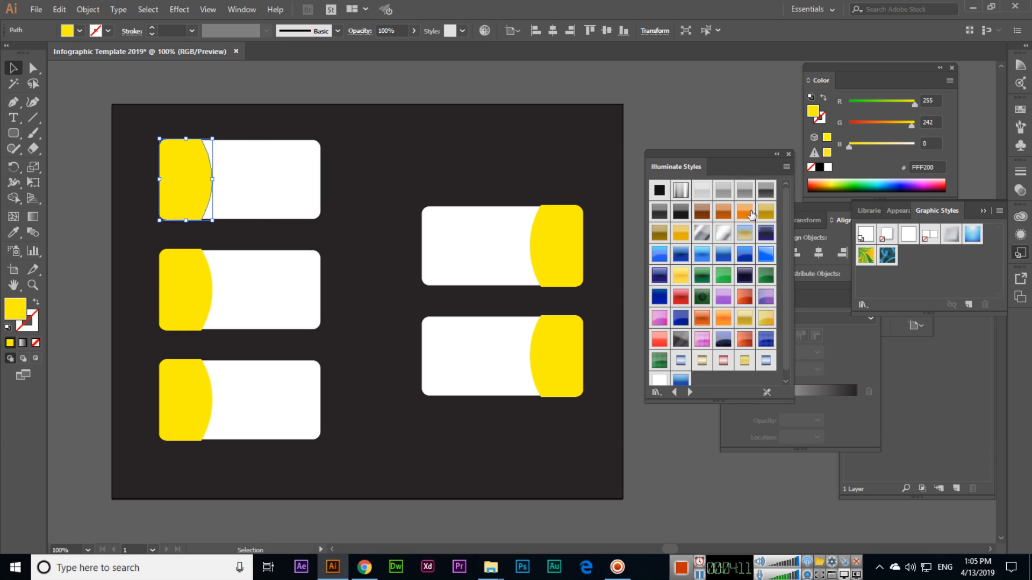
pyautogui.click(766, 213)
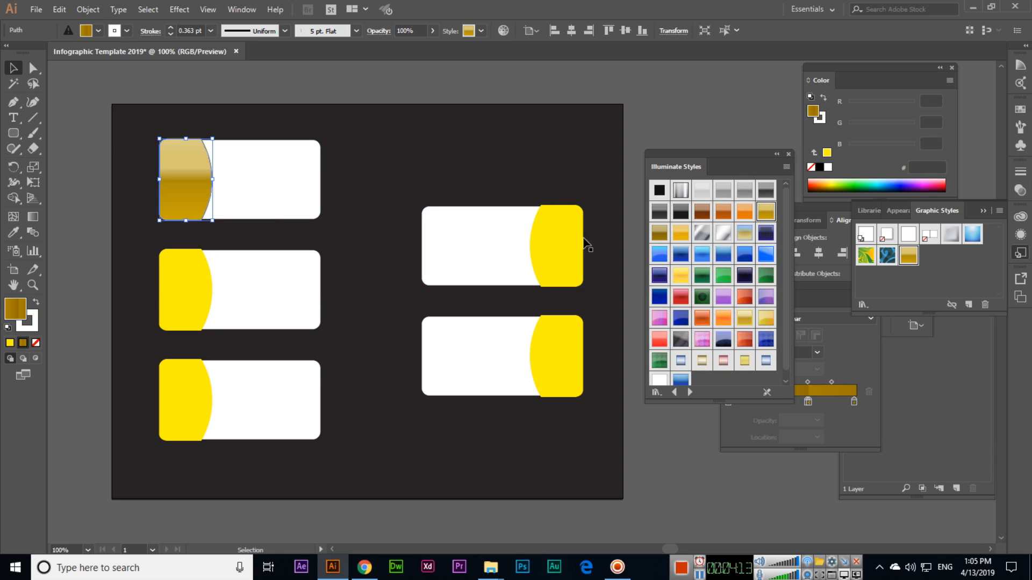
pyautogui.click(188, 291)
pyautogui.click(702, 254)
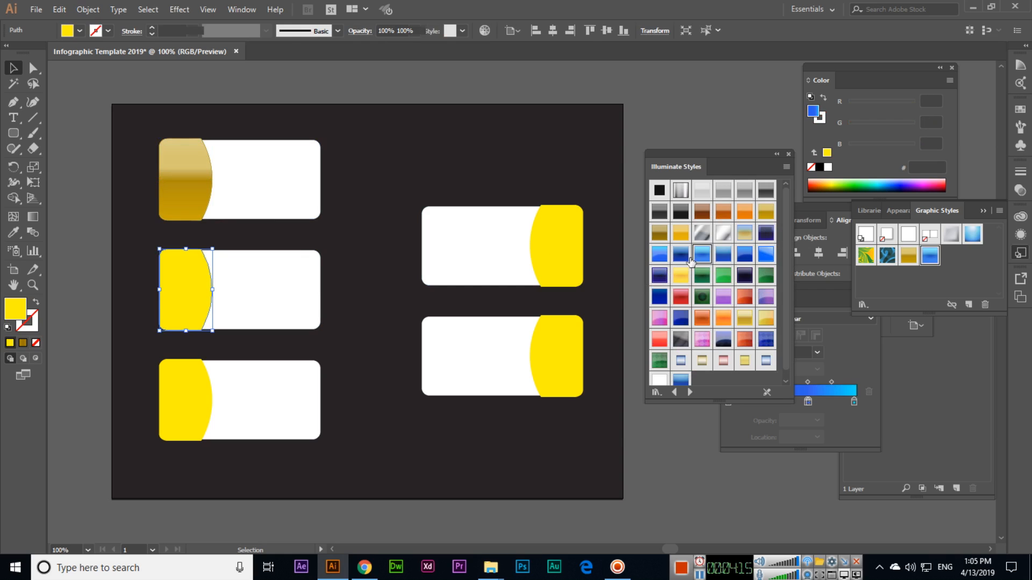
pyautogui.click(194, 385)
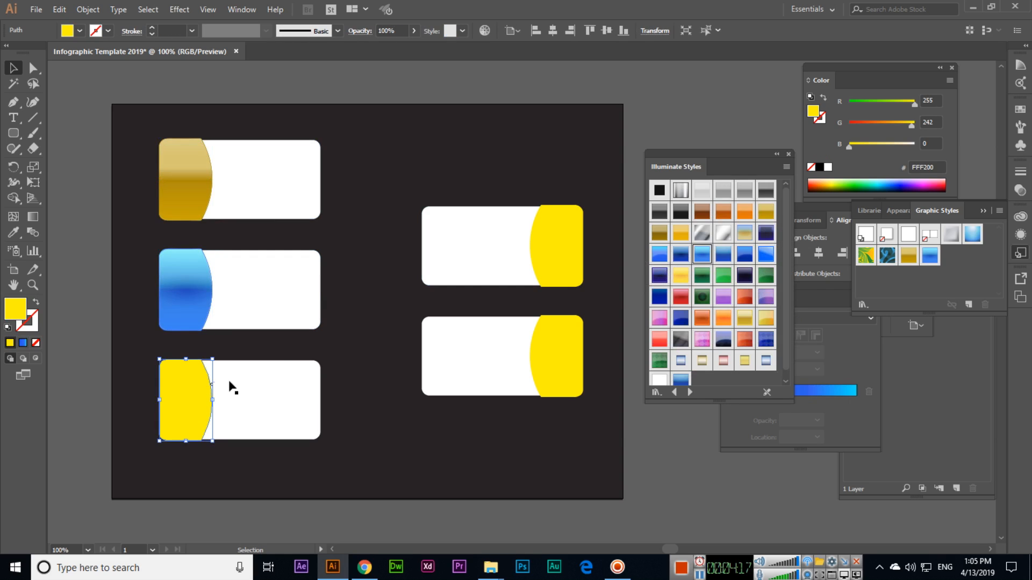
pyautogui.click(725, 279)
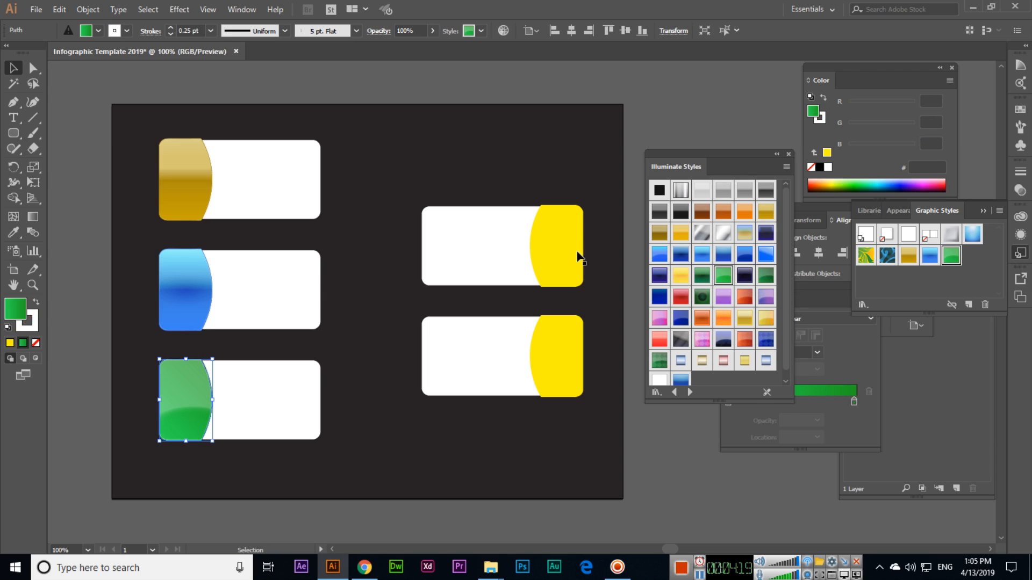
# Apply the orange-brown style to the upper right-hand card's yellow section and the light purple style to the lower one's.
pyautogui.click(558, 255)
pyautogui.click(724, 211)
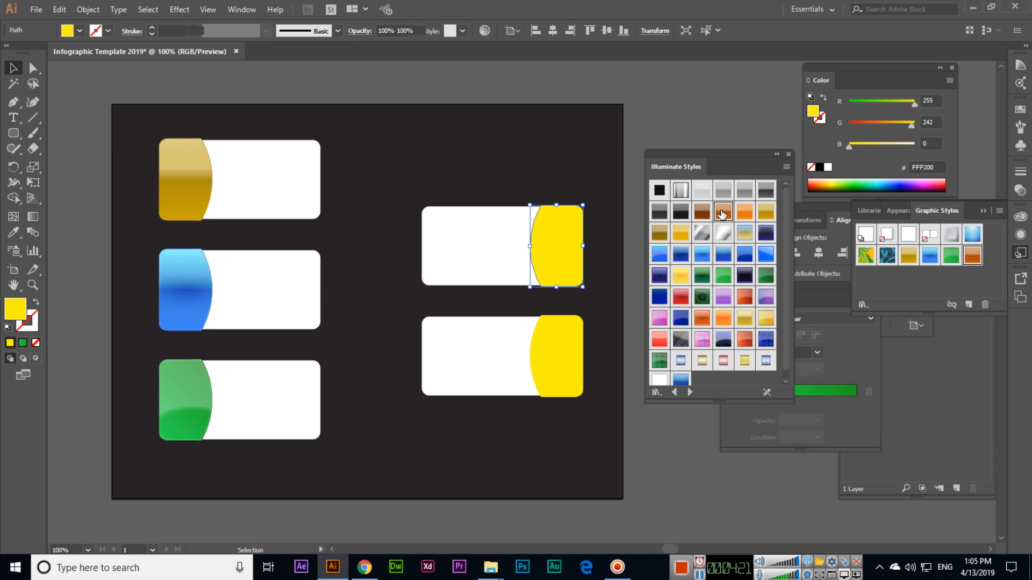
pyautogui.click(567, 355)
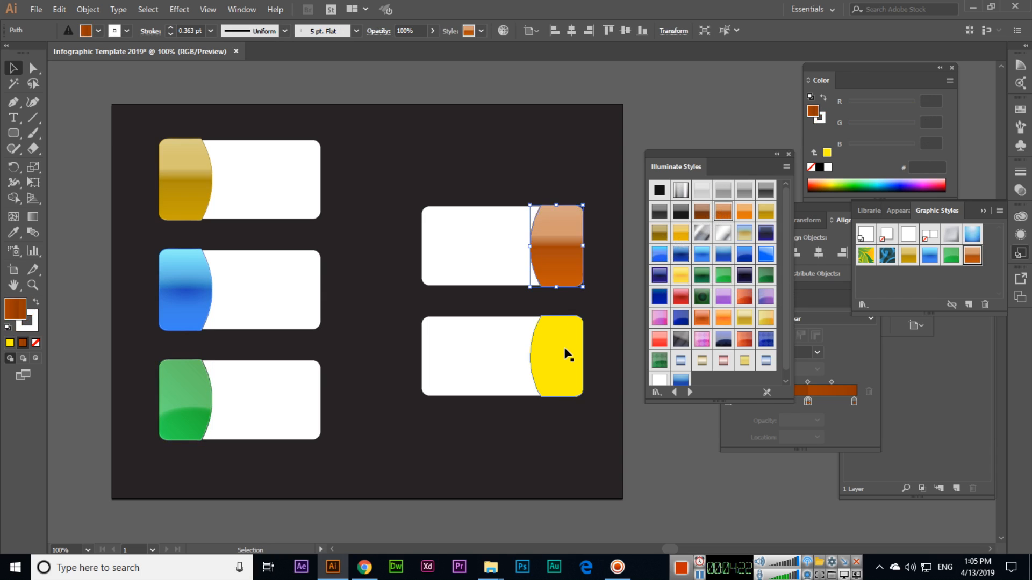
pyautogui.click(723, 297)
pyautogui.click(681, 127)
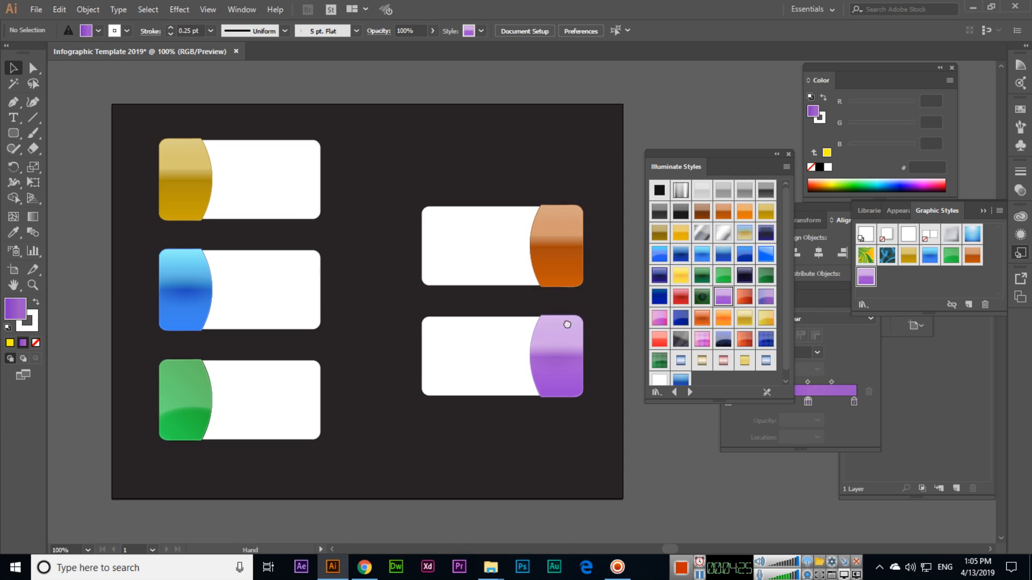
# Create the text 01, place it in the upper part of the top-left card's gold section and enlarge it to 60.78 pt.
pyautogui.moveTo(567, 324); pyautogui.dragTo(545, 316)
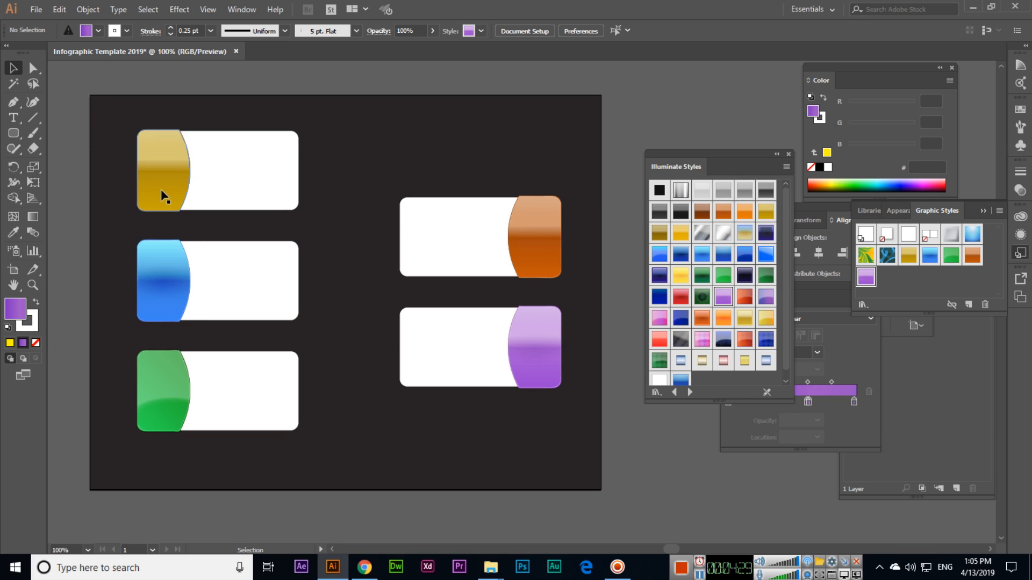
pyautogui.click(15, 119)
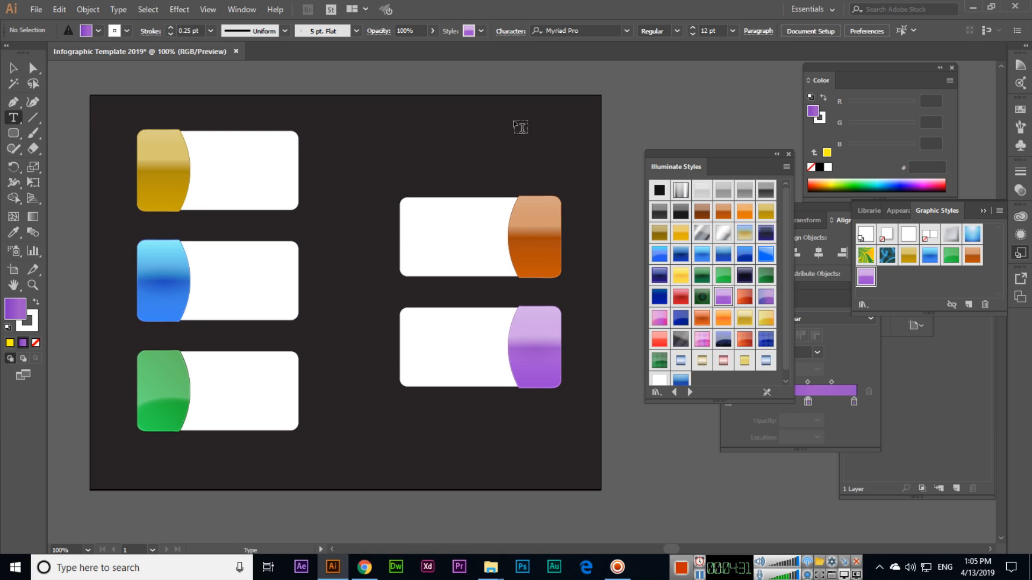
pyautogui.click(632, 117)
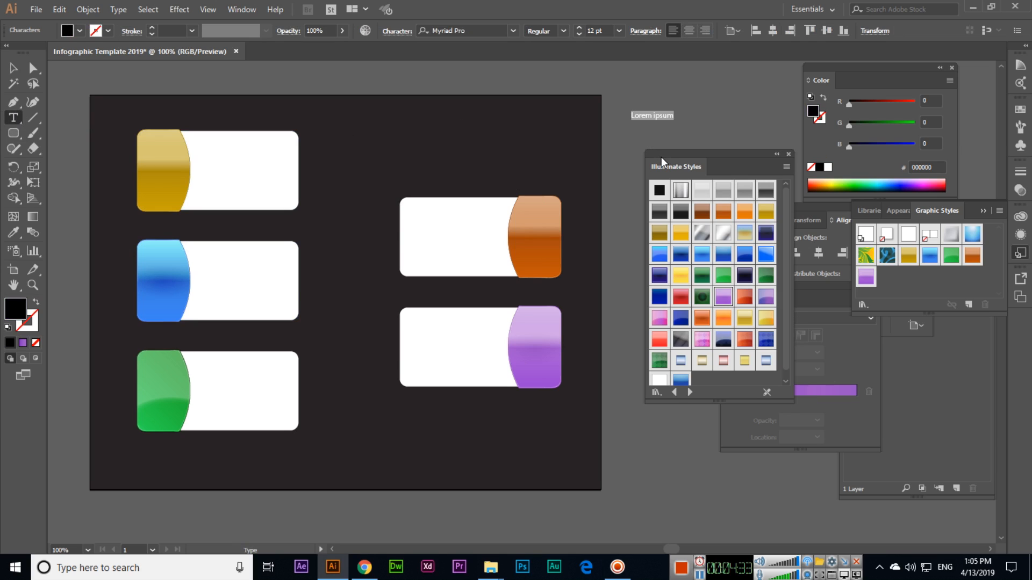
pyautogui.write('01')
pyautogui.click(13, 67)
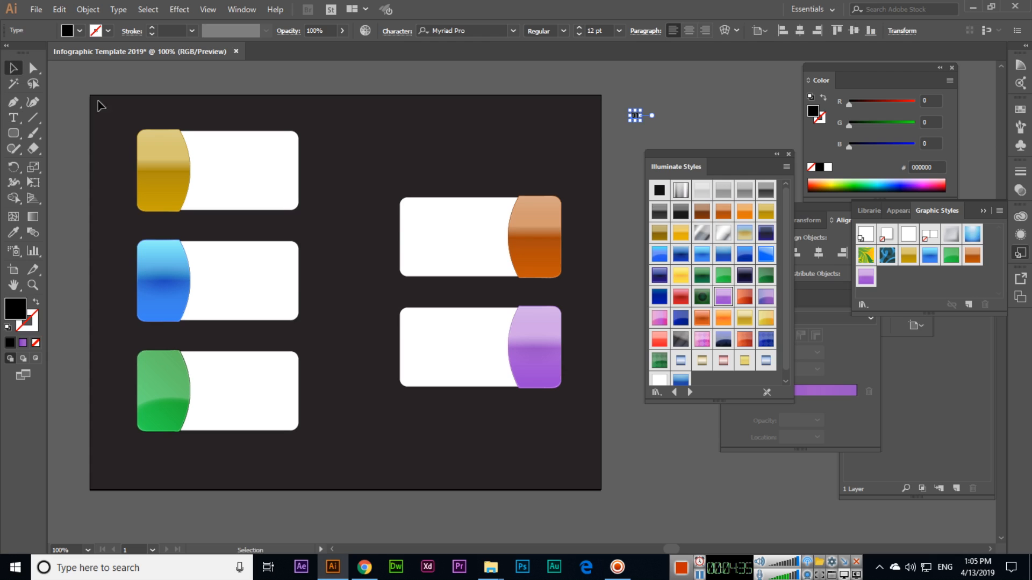
pyautogui.moveTo(643, 121); pyautogui.dragTo(160, 156)
pyautogui.hotkey('ctrl', '=')
pyautogui.hotkey('ctrl', '=')
pyautogui.hotkey('ctrl', '=')
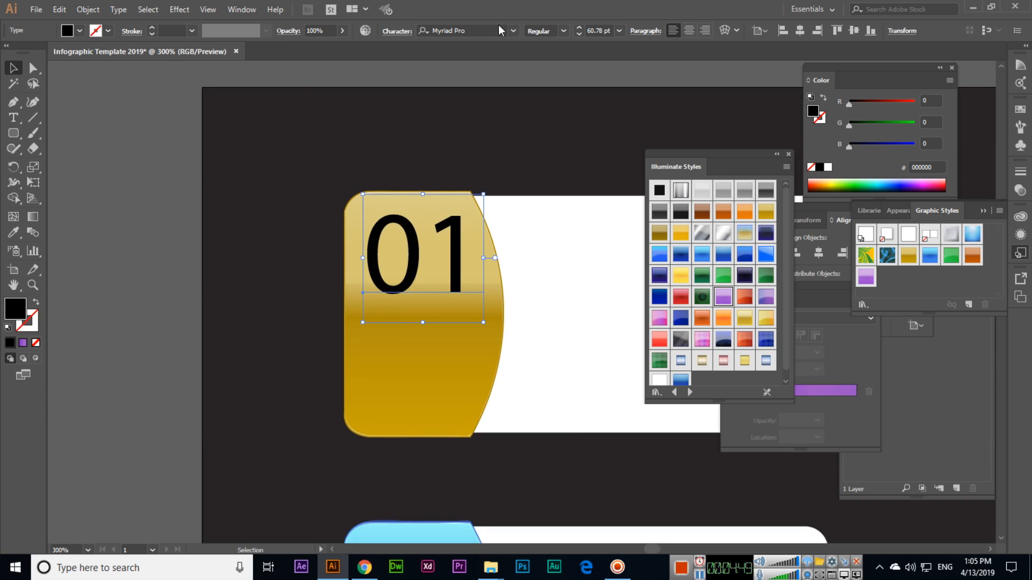
# Try Microsoft Tai Le on the number 01, and set its font to Microsoft PhagsPa.
pyautogui.click(512, 30)
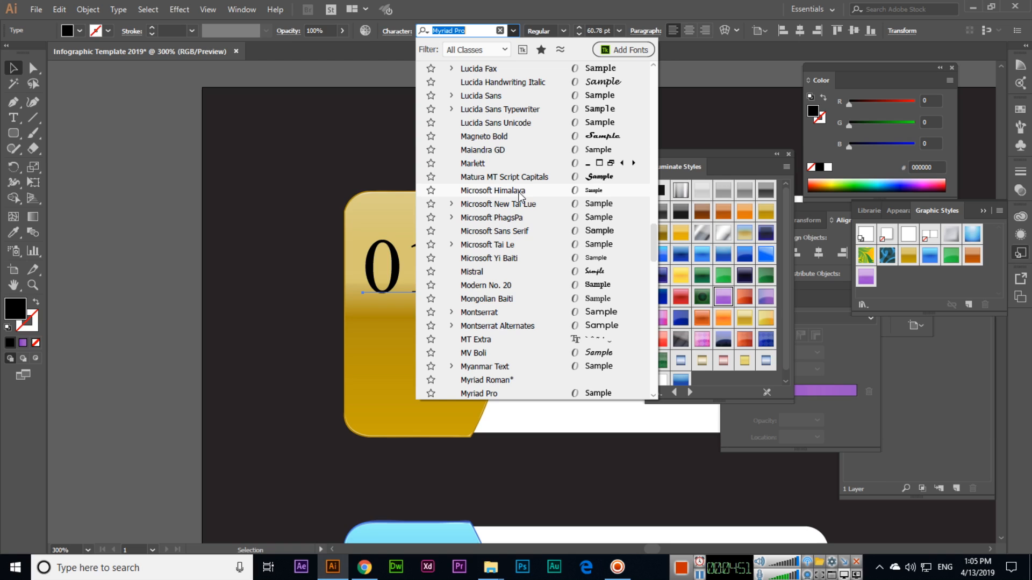
pyautogui.click(514, 244)
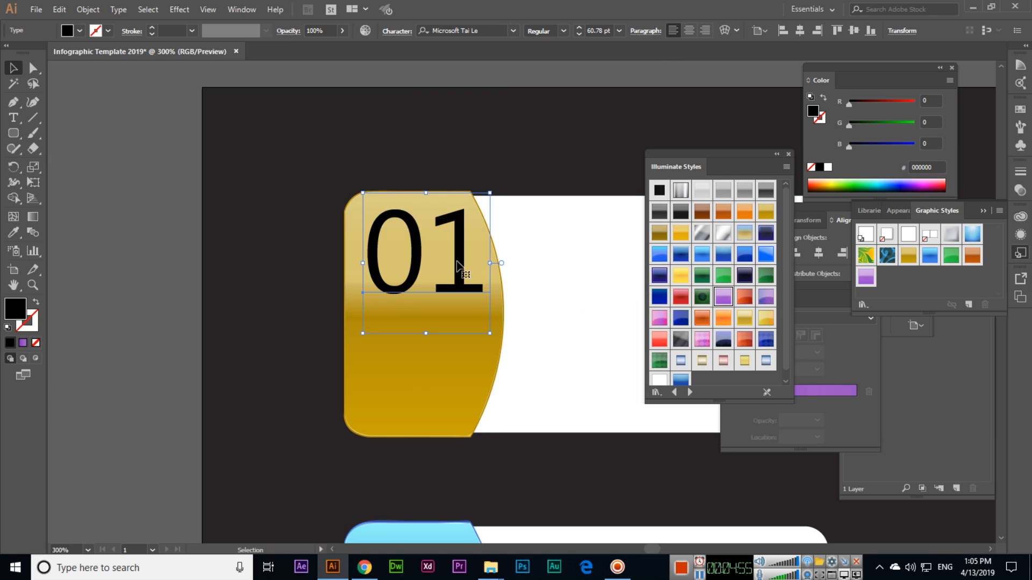
pyautogui.hscroll(3, 446, 79)
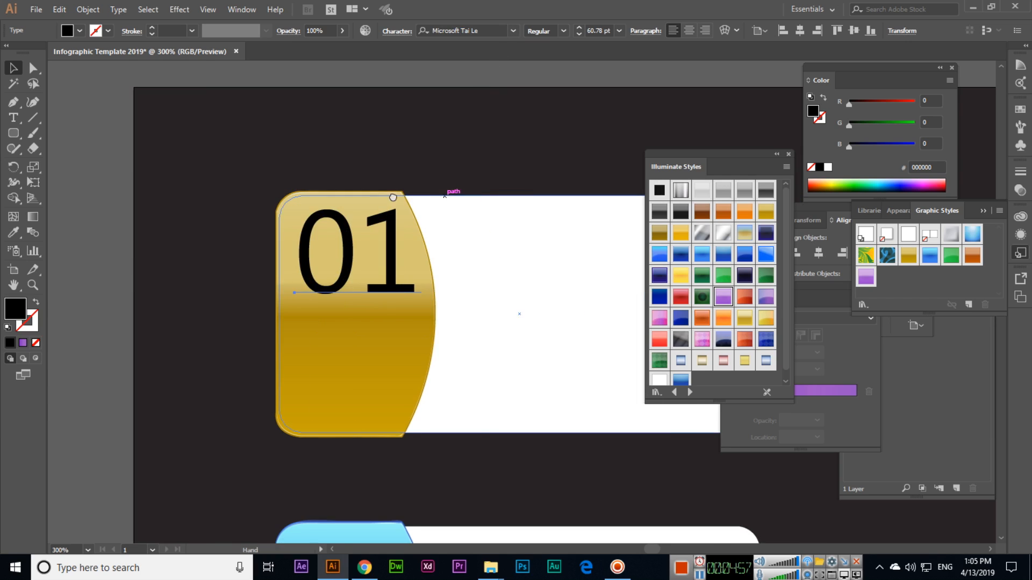
pyautogui.click(513, 32)
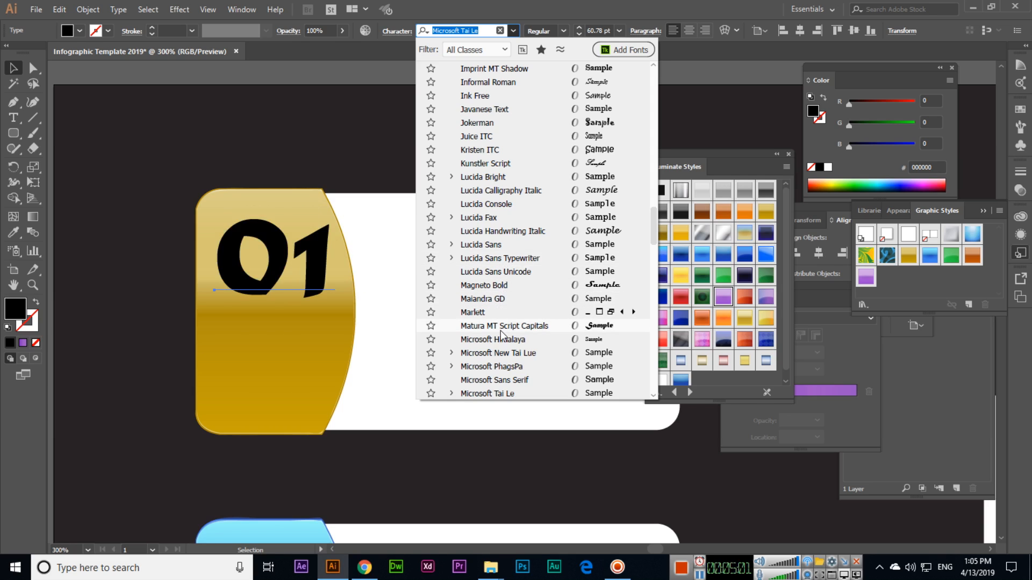
pyautogui.click(491, 366)
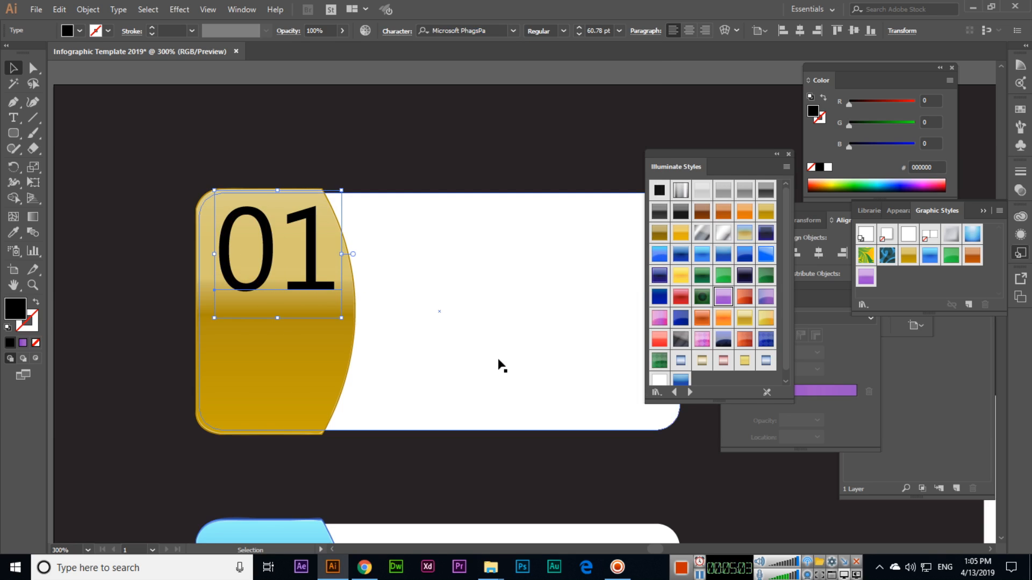
# Center the number 01 horizontally on the gold section of the top-left card.
pyautogui.keyDown('shift'); pyautogui.click(300, 346); pyautogui.keyUp('shift')
pyautogui.click(315, 362)
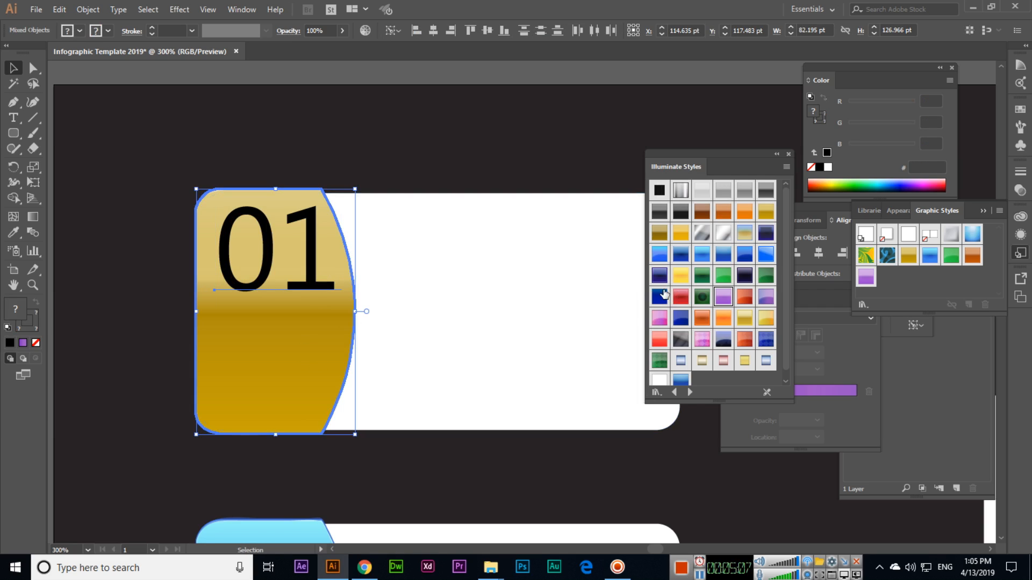
pyautogui.click(229, 239)
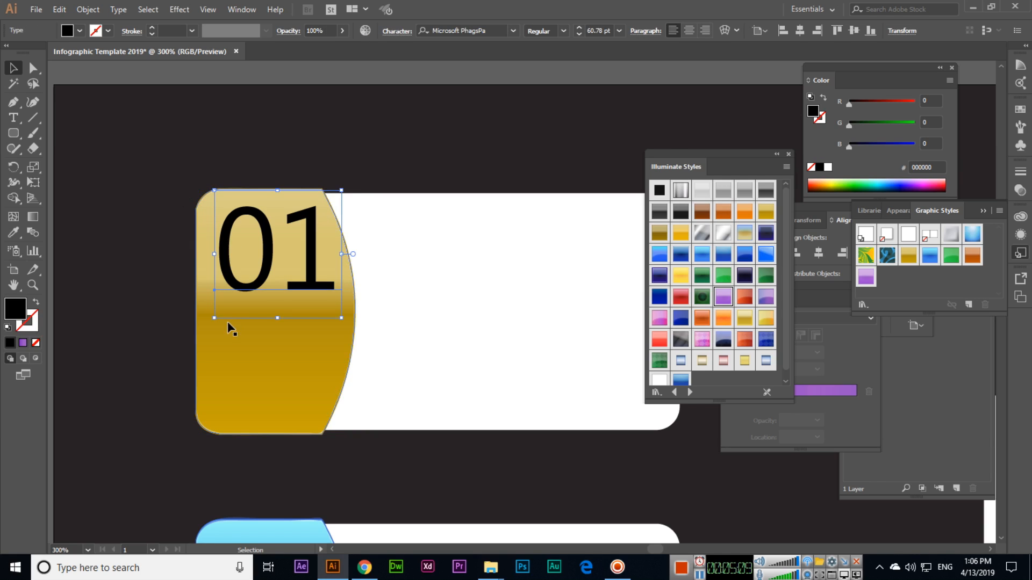
pyautogui.keyDown('shift'); pyautogui.click(225, 361); pyautogui.keyUp('shift')
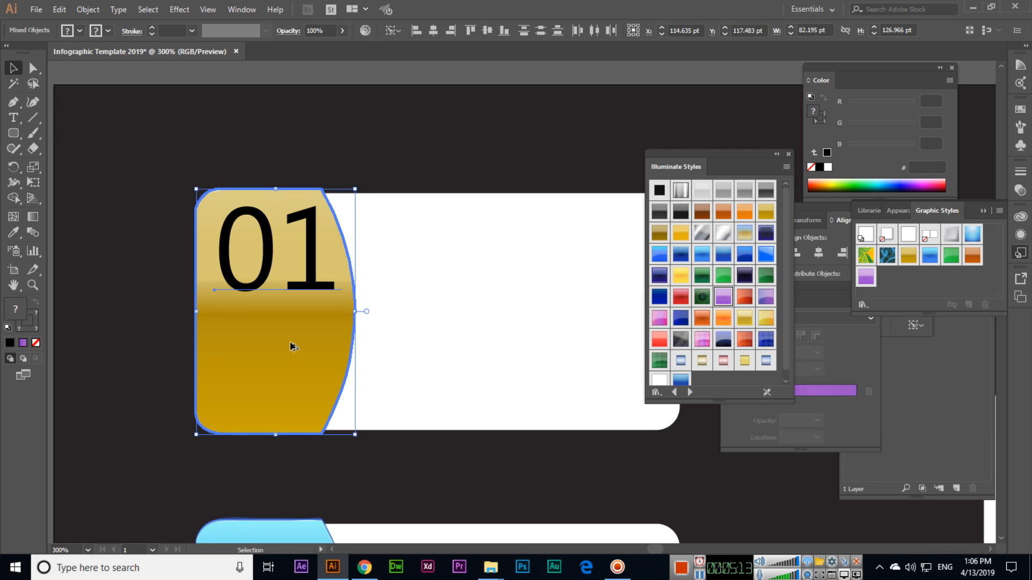
pyautogui.click(850, 225)
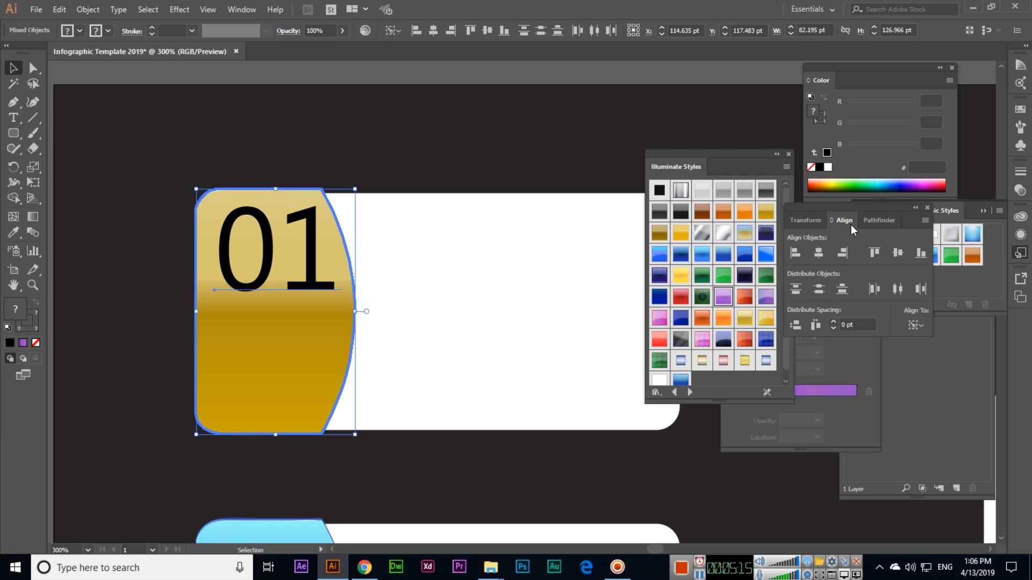
pyautogui.click(820, 252)
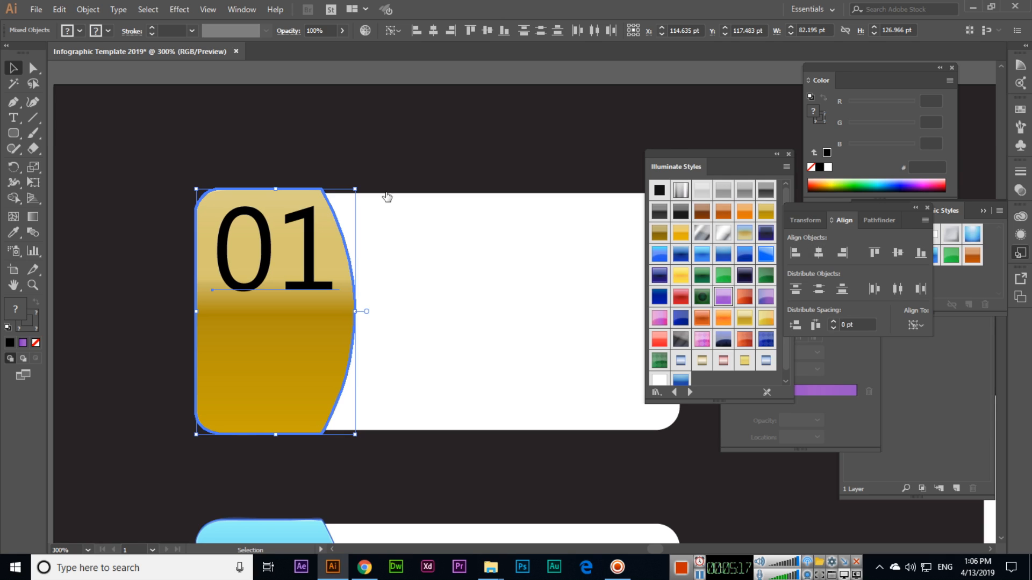
pyautogui.click(410, 249)
# Fill the number 01 with white.
pyautogui.click(306, 274)
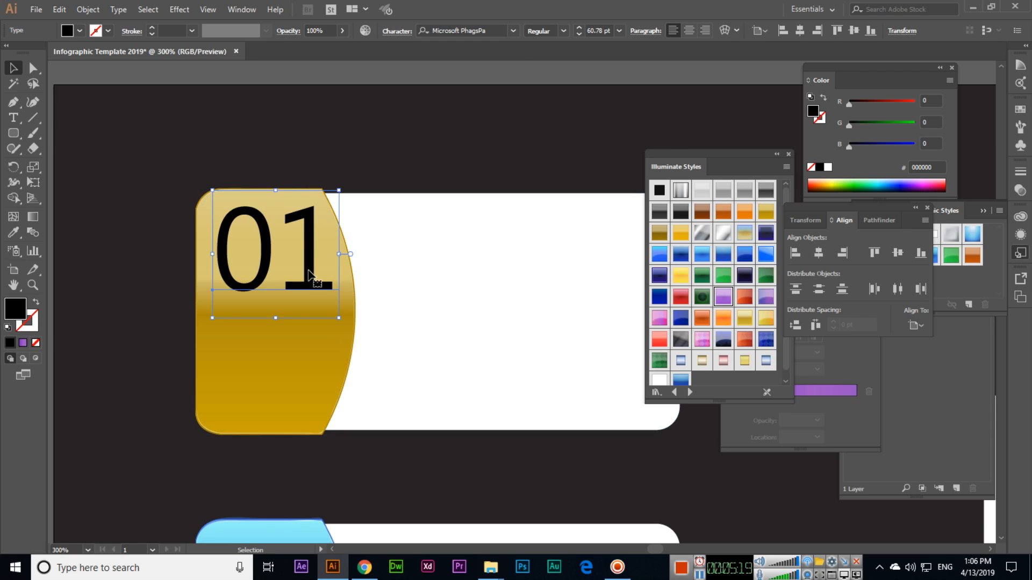
pyautogui.click(72, 29)
pyautogui.click(27, 52)
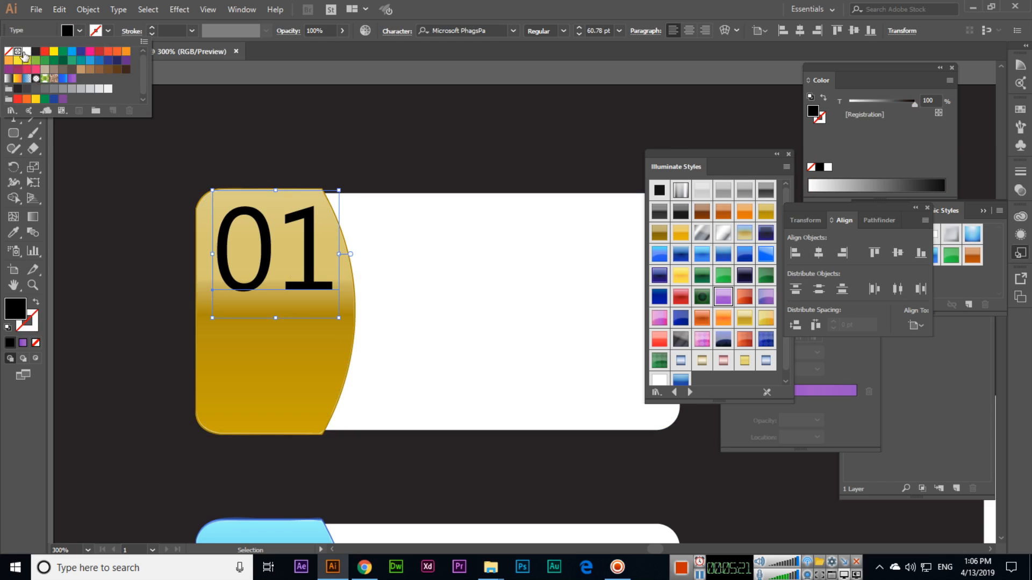
pyautogui.click(344, 150)
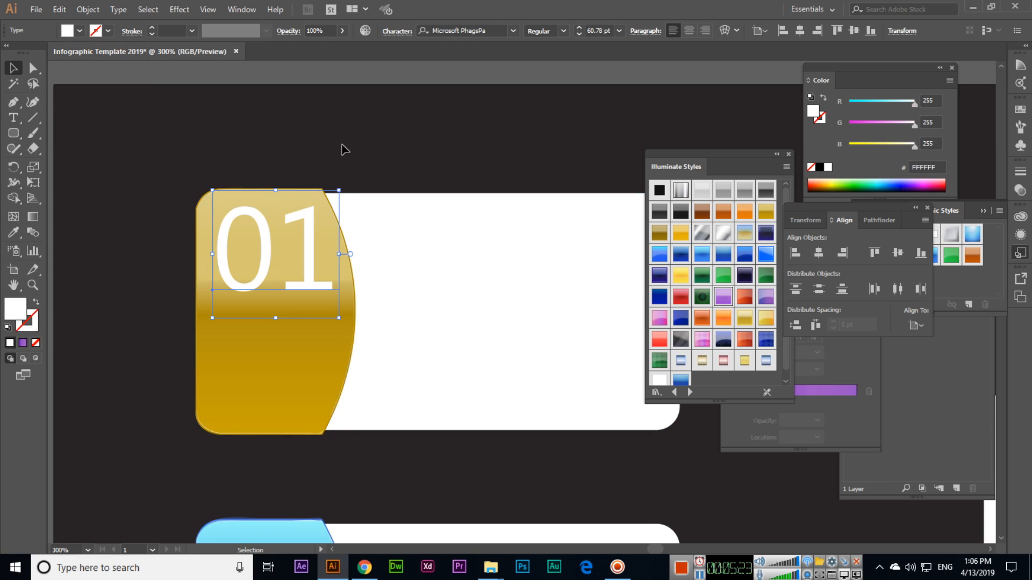
pyautogui.click(413, 168)
# Copy the number 01 straight down onto the middle-left card's blue section and change the copy to 02.
pyautogui.hotkey('ctrl', '-')
pyautogui.moveTo(356, 215); pyautogui.dragTo(134, 83)
pyautogui.click(169, 155)
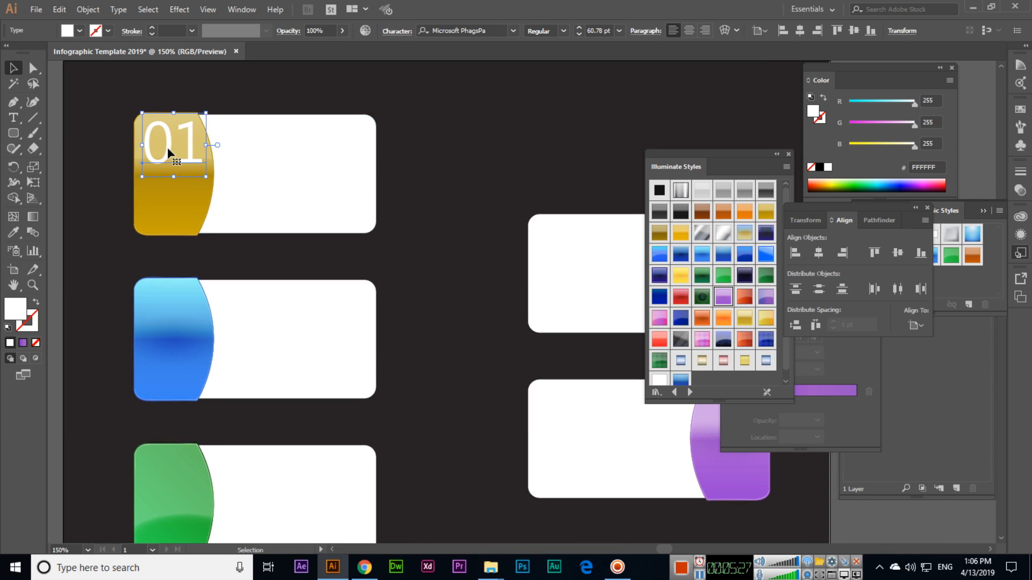
pyautogui.moveTo(166, 156); pyautogui.dragTo(158, 324)
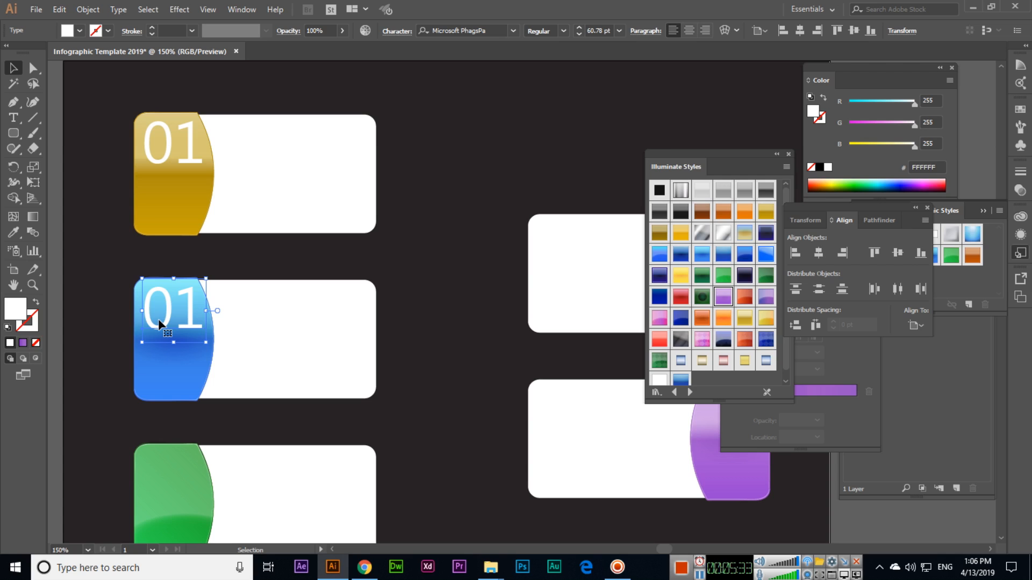
pyautogui.moveTo(253, 241); pyautogui.dragTo(327, 181)
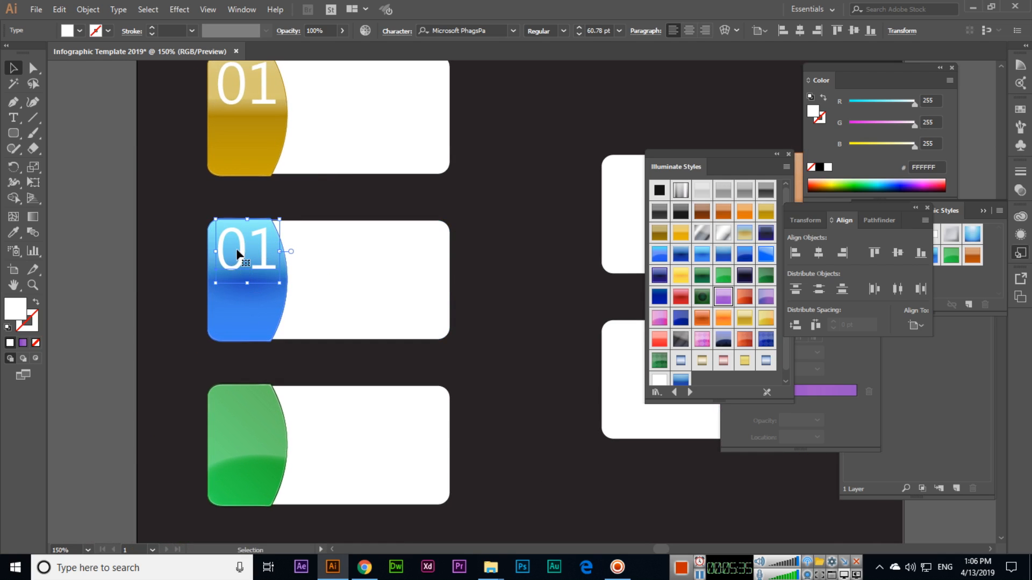
pyautogui.press('t')
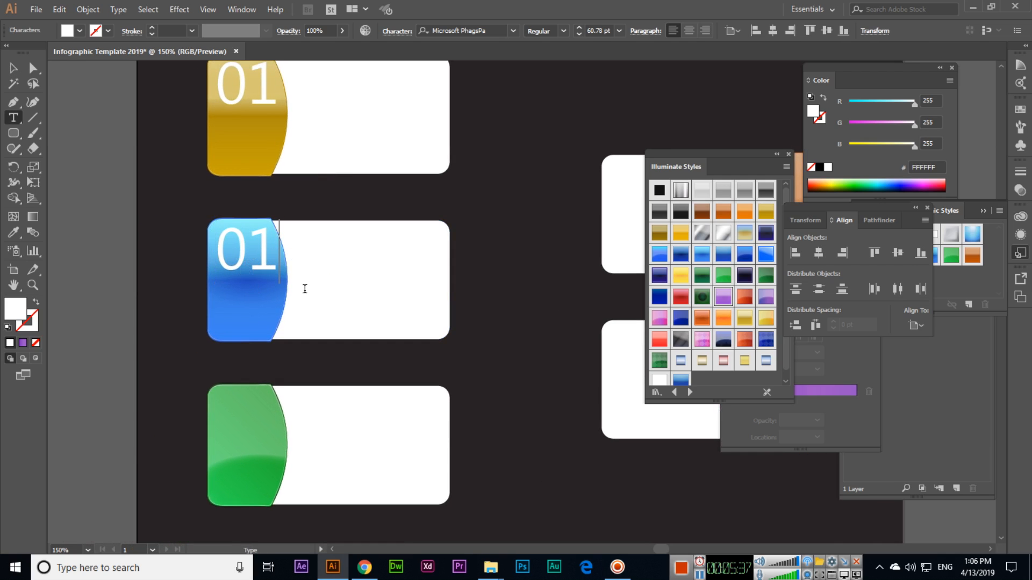
pyautogui.press('BackSpace')
pyautogui.write('2')
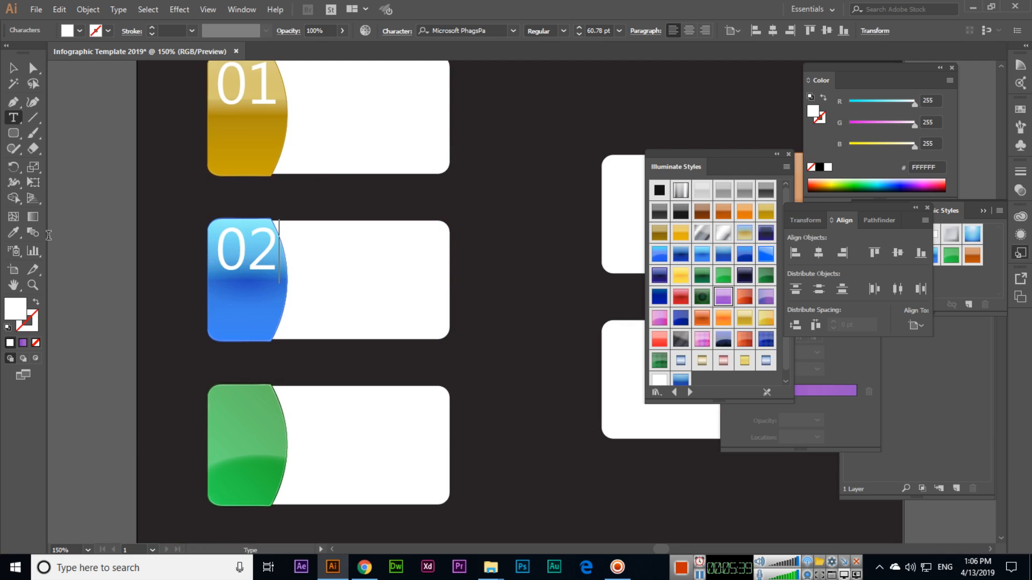
pyautogui.click(14, 68)
# Copy the number 02 straight down onto the bottom-left card's green section and change the copy to 03.
pyautogui.moveTo(245, 263); pyautogui.dragTo(242, 428)
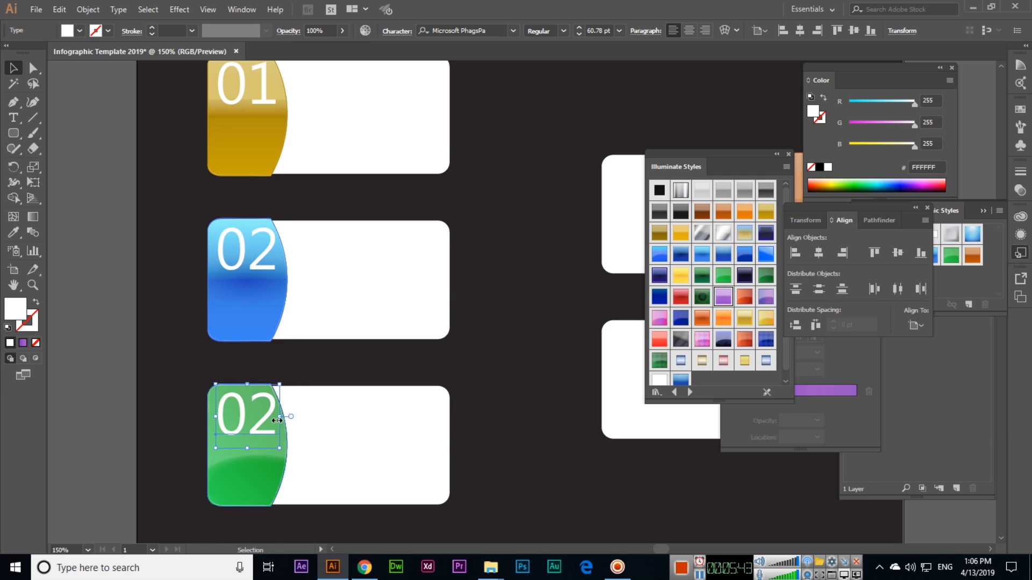
pyautogui.press('t')
pyautogui.hotkey('shift', 'Left')
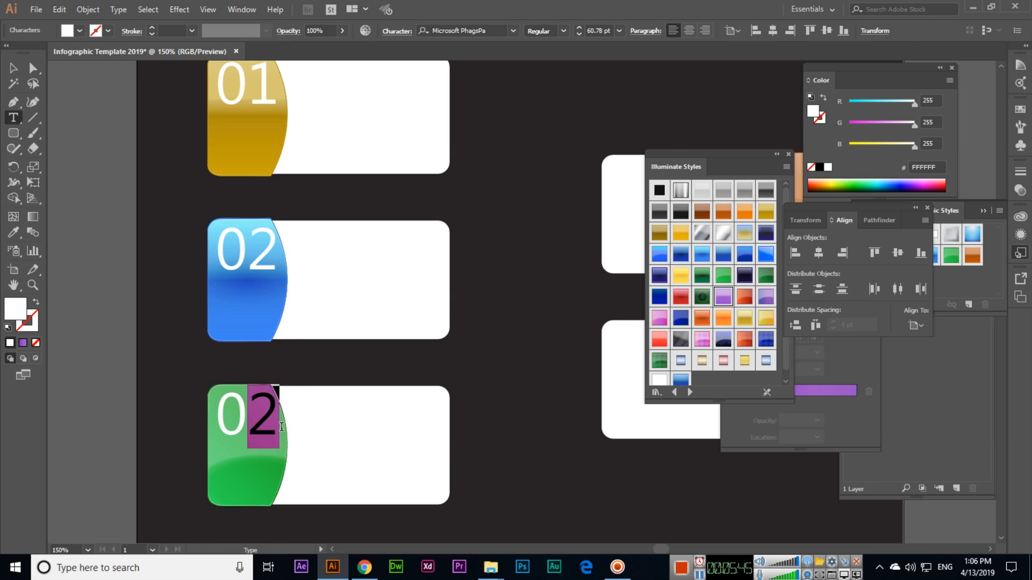
pyautogui.write('3')
pyautogui.click(15, 69)
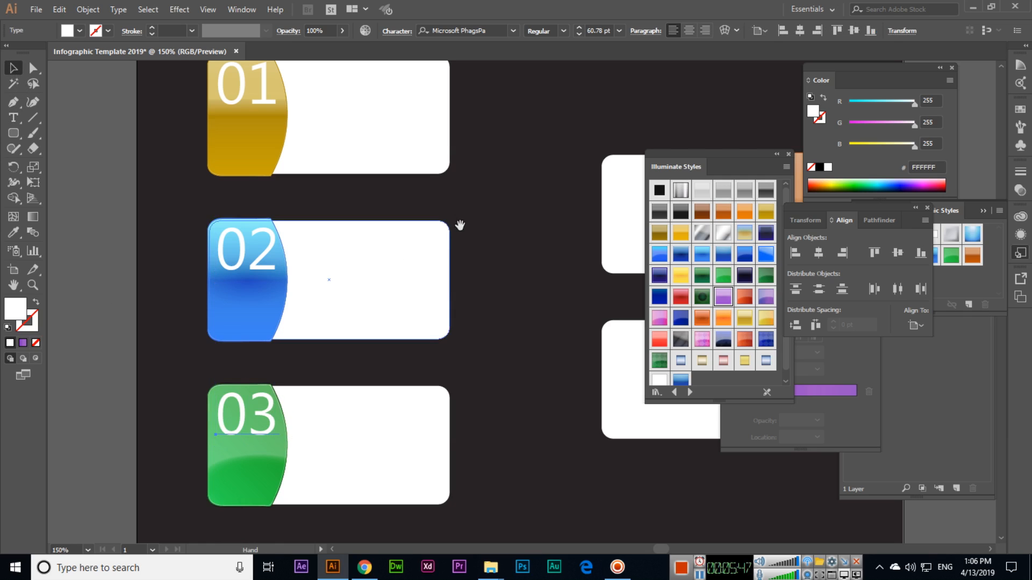
# Copy the number 03 onto the upper-right card's orange section and change the copy to 04.
pyautogui.moveTo(461, 224); pyautogui.dragTo(385, 272)
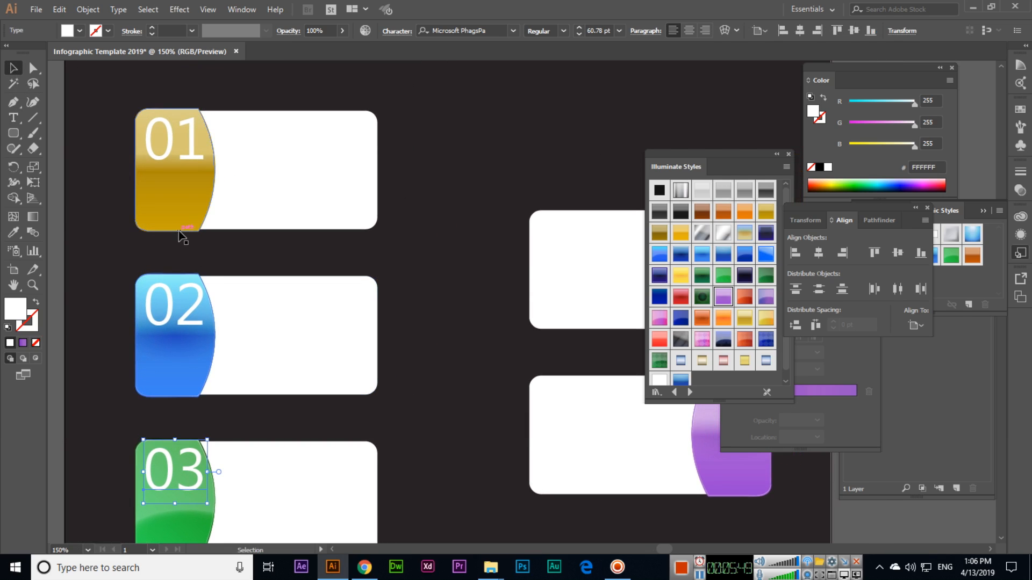
pyautogui.press('ctrl')
pyautogui.hotkey('ctrl', '-')
pyautogui.moveTo(313, 216); pyautogui.dragTo(57, 303)
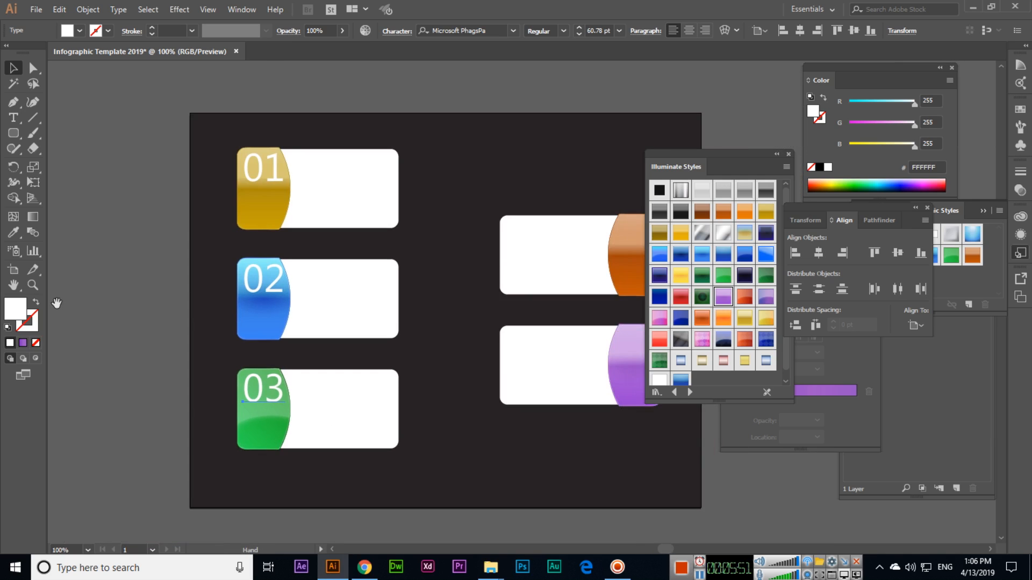
pyautogui.moveTo(247, 220); pyautogui.dragTo(163, 237)
pyautogui.moveTo(199, 407); pyautogui.dragTo(561, 258)
pyautogui.hotkey('ctrl', 'z')
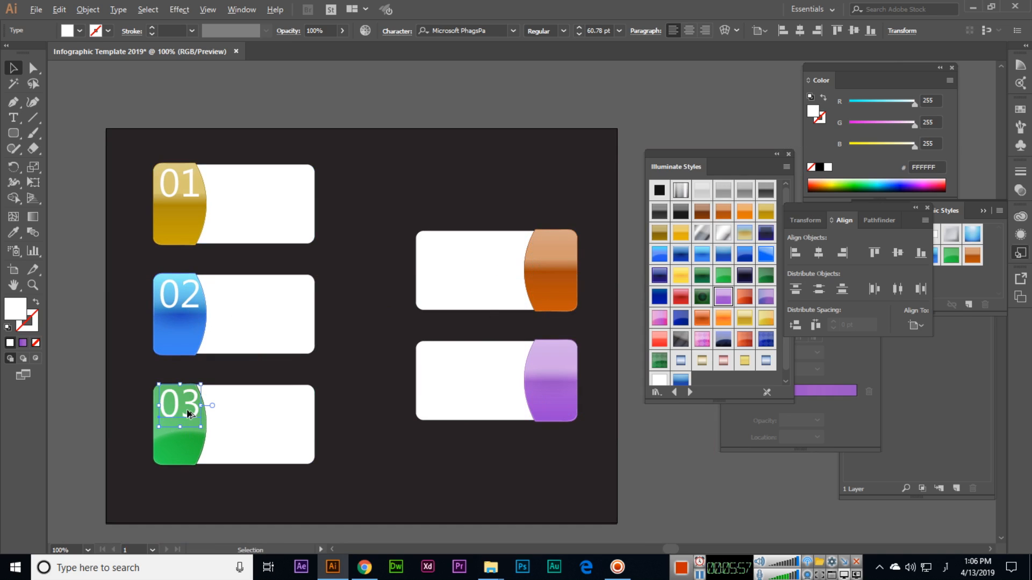
pyautogui.moveTo(191, 409); pyautogui.dragTo(567, 255)
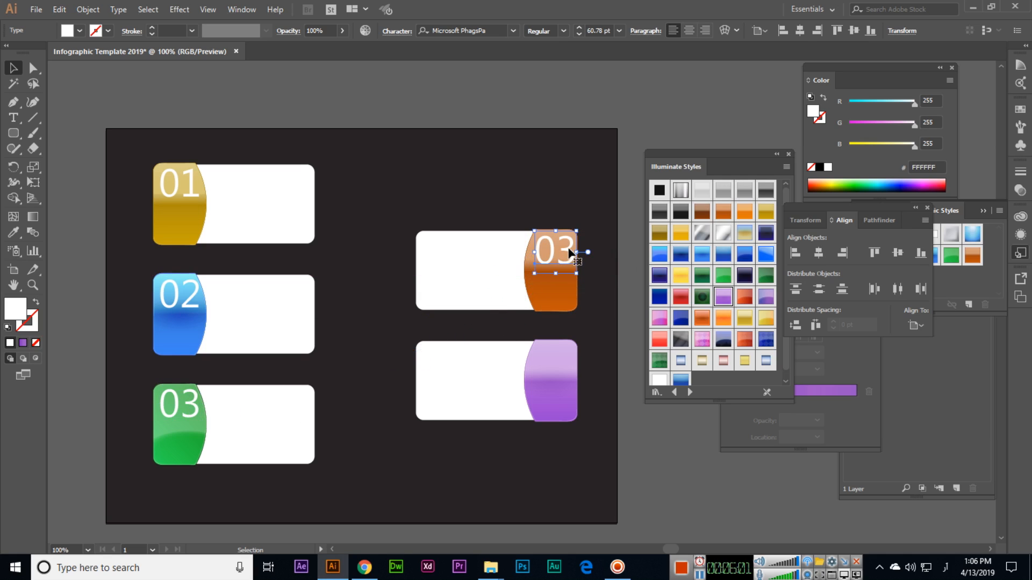
pyautogui.doubleClick(569, 253)
pyautogui.hotkey('ctrl', 'a')
pyautogui.write('04')
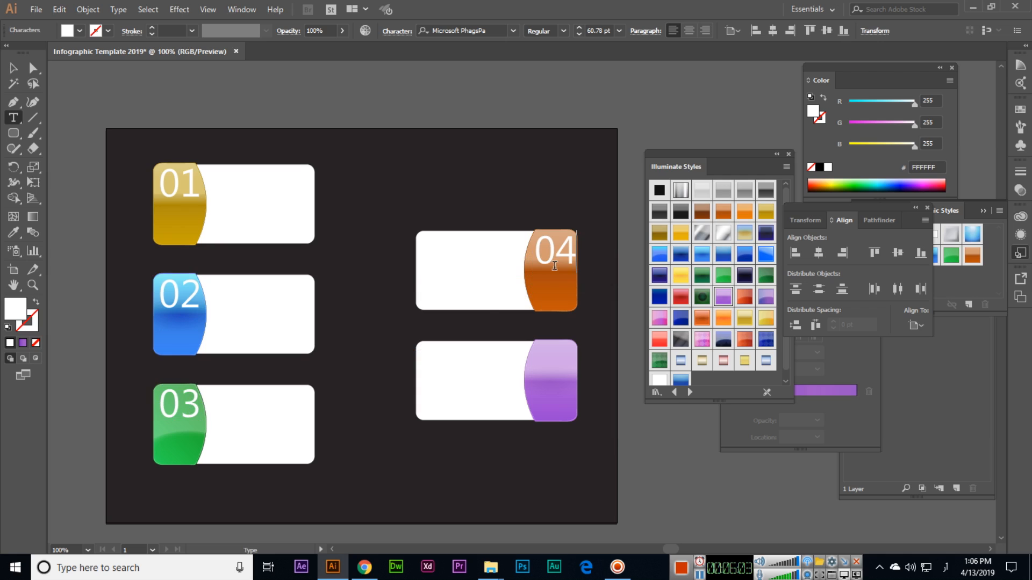
pyautogui.click(14, 67)
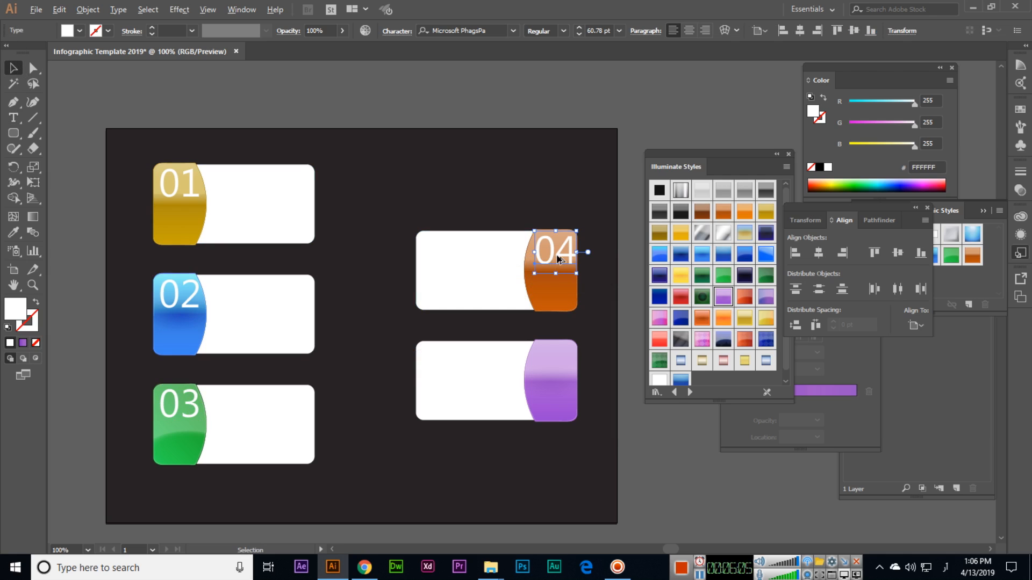
# Copy the number 04 straight down onto the lower-right card's purple section and change the copy to 05.
pyautogui.moveTo(555, 282); pyautogui.dragTo(549, 362)
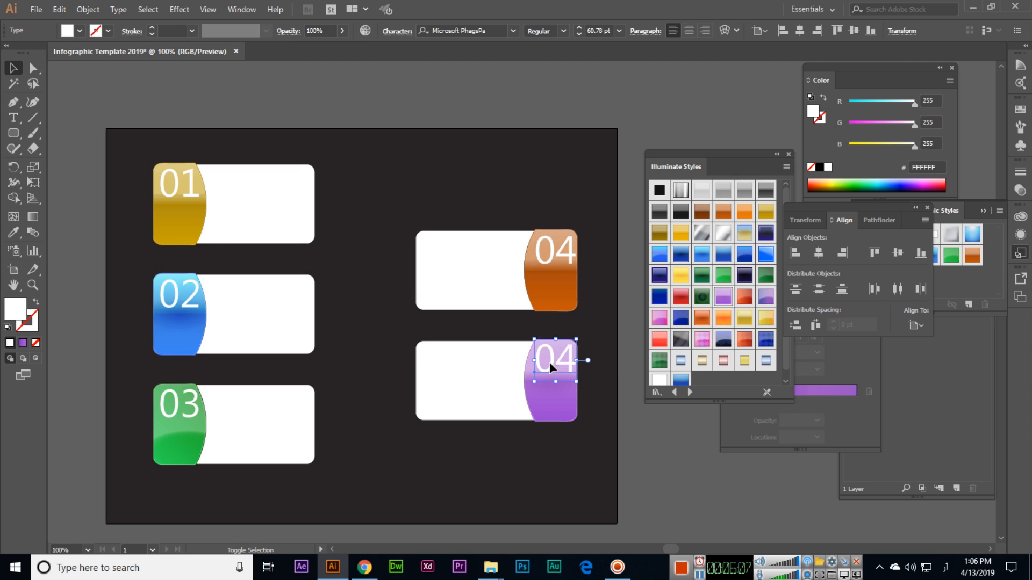
pyautogui.press('t')
pyautogui.hotkey('shift', 'Left')
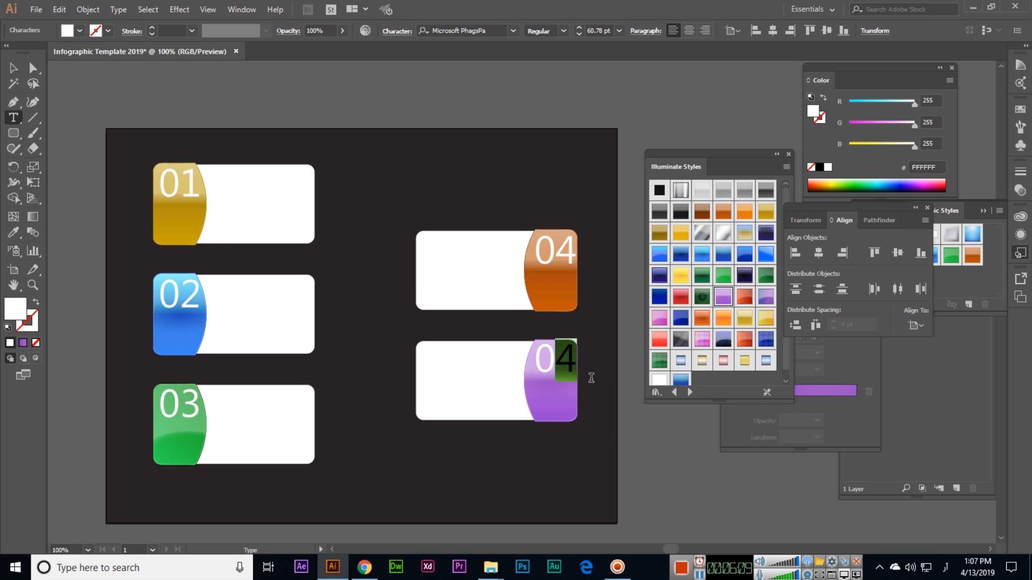
pyautogui.write('5')
pyautogui.click(14, 68)
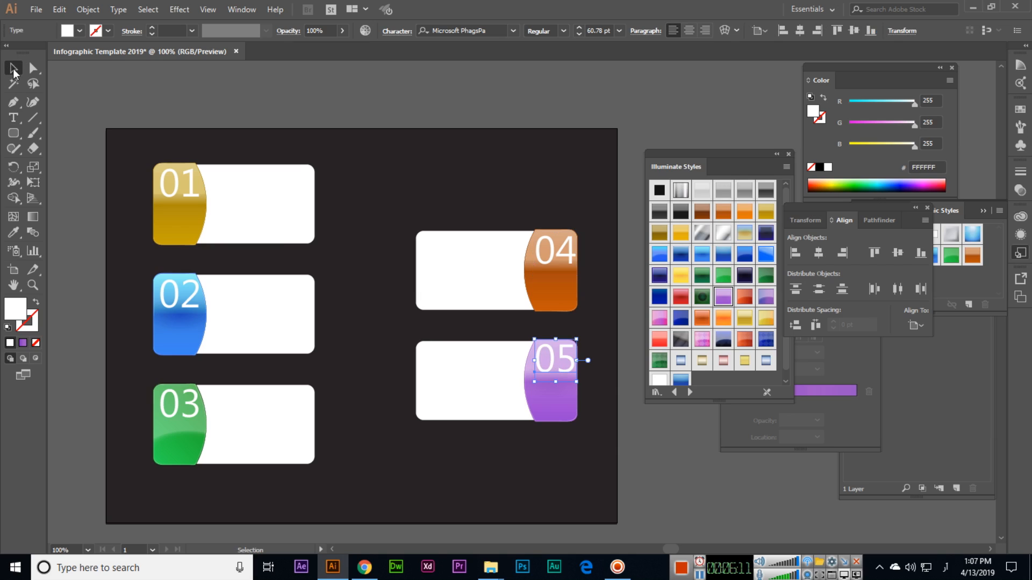
pyautogui.click(651, 133)
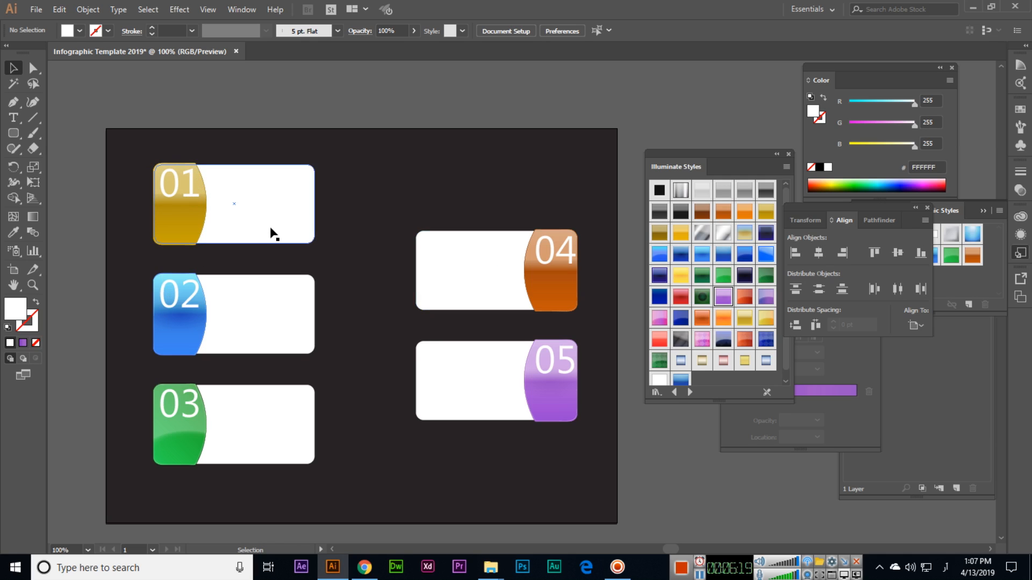
# Add a black "Lorem ipsum" heading at 12 pt and place it near the upper-right corner of the 01 card's white area.
pyautogui.hotkey('ctrl', '=')
pyautogui.moveTo(237, 221); pyautogui.dragTo(438, 286)
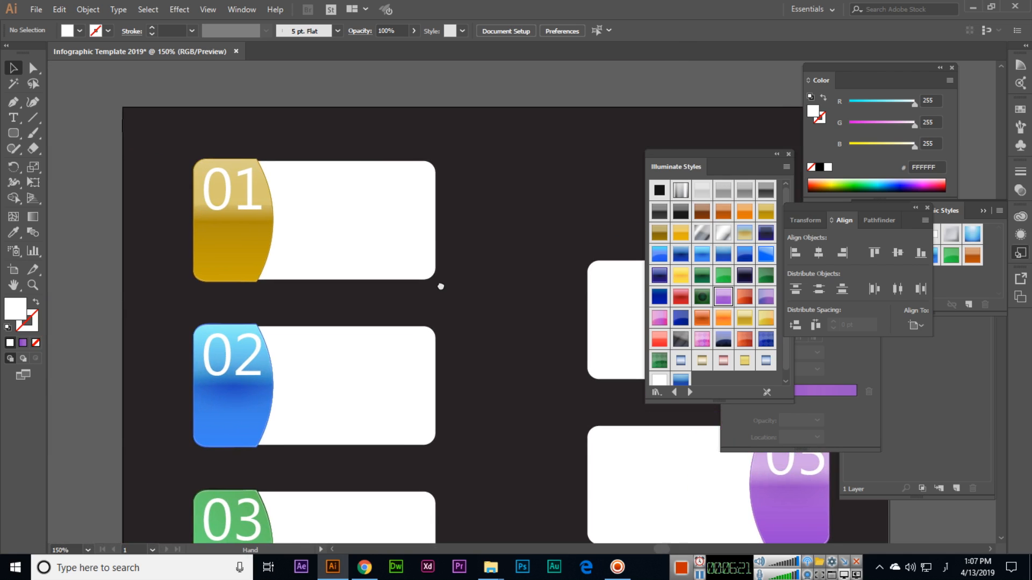
pyautogui.moveTo(313, 263); pyautogui.dragTo(340, 262)
pyautogui.click(14, 117)
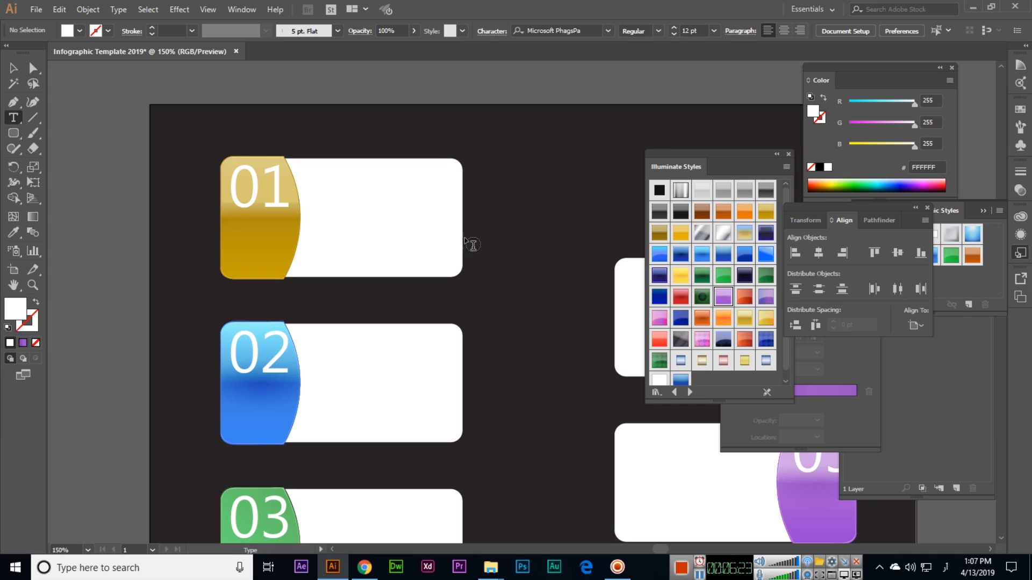
pyautogui.click(350, 199)
pyautogui.press('Escape')
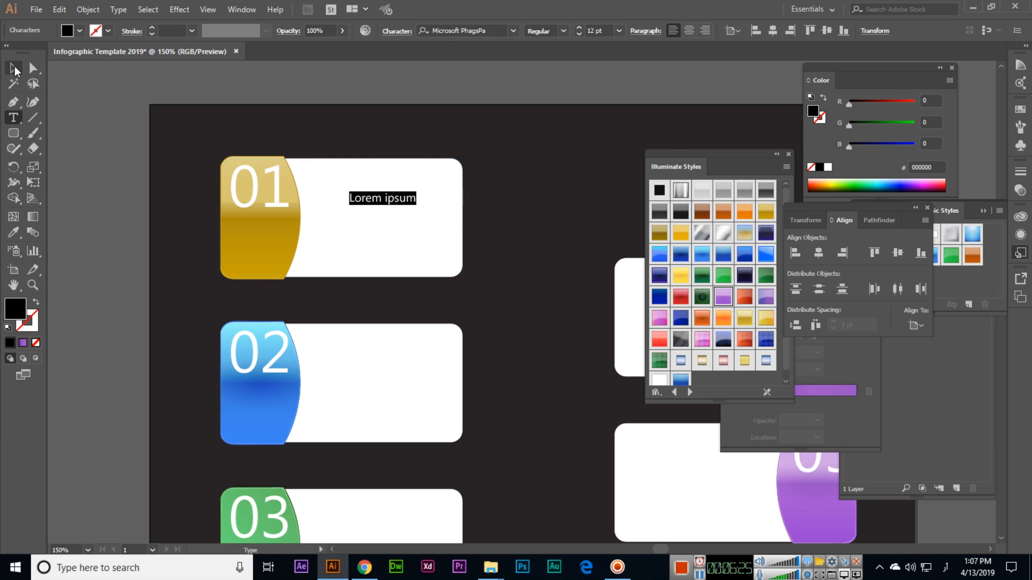
pyautogui.moveTo(395, 201); pyautogui.dragTo(425, 187)
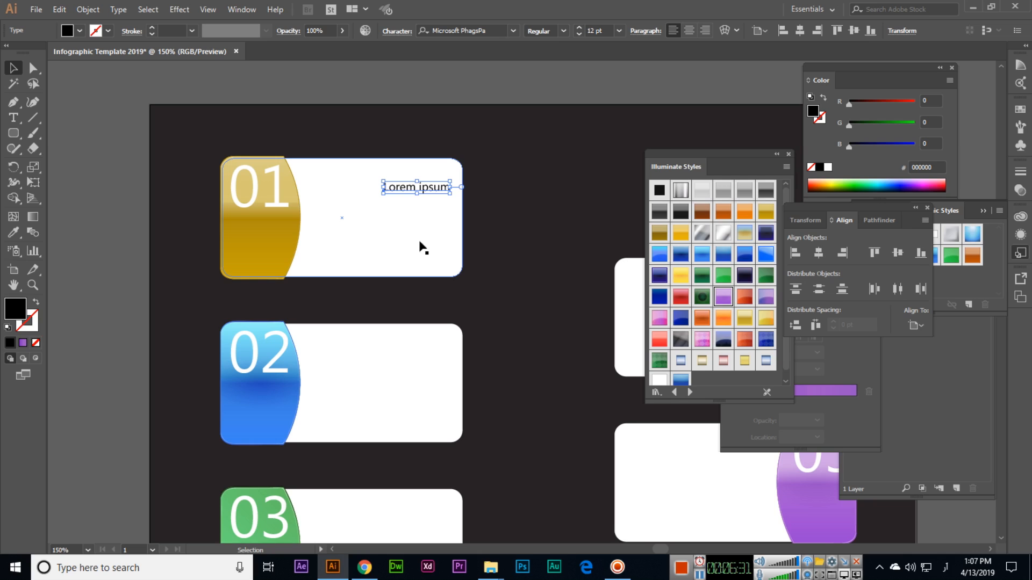
# Show the rulers and place a vertical guide at the right edge of the "Lorem ipsum" heading.
pyautogui.click(13, 117)
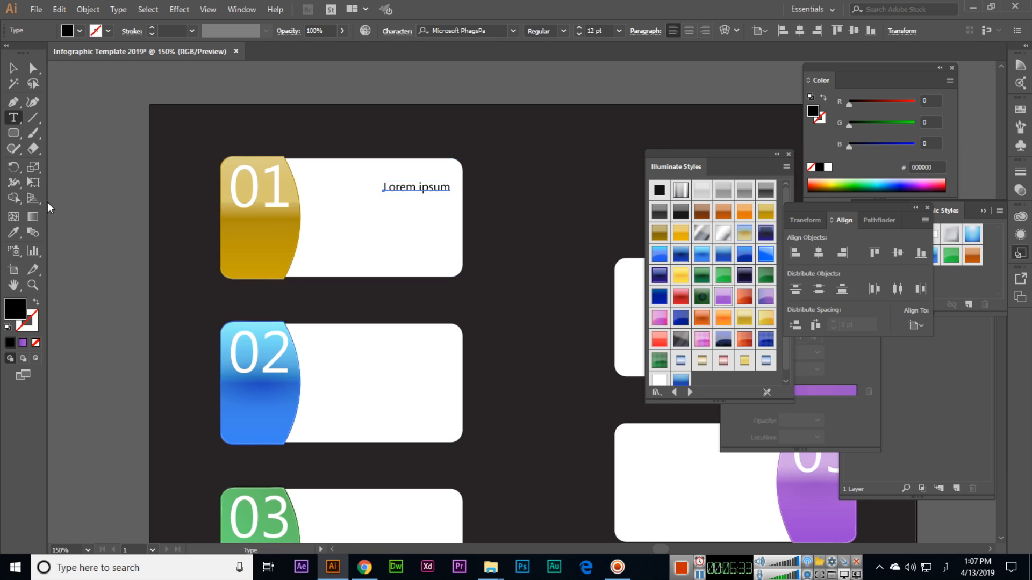
pyautogui.hotkey('ctrl', 'r')
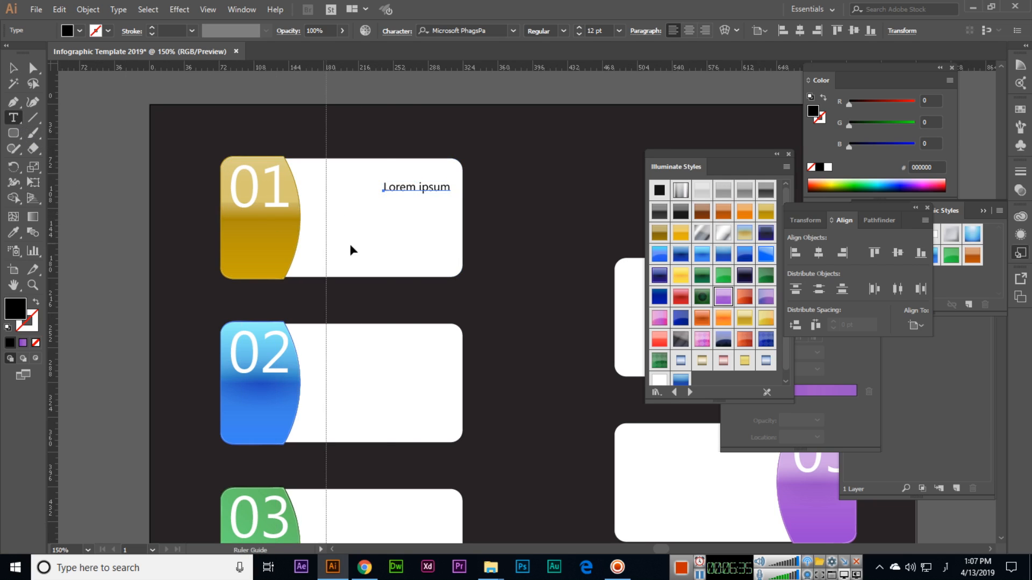
pyautogui.moveTo(442, 248); pyautogui.dragTo(450, 247)
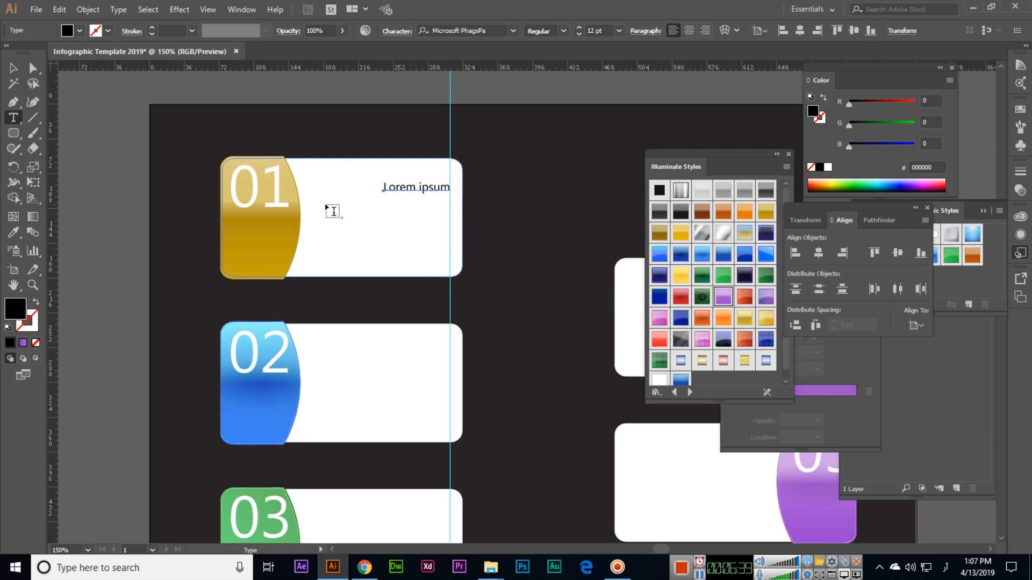
# Draw a paragraph text area below the 01 card's heading, ending at the guide, and set its text size to 7 pt.
pyautogui.moveTo(325, 205); pyautogui.dragTo(451, 254)
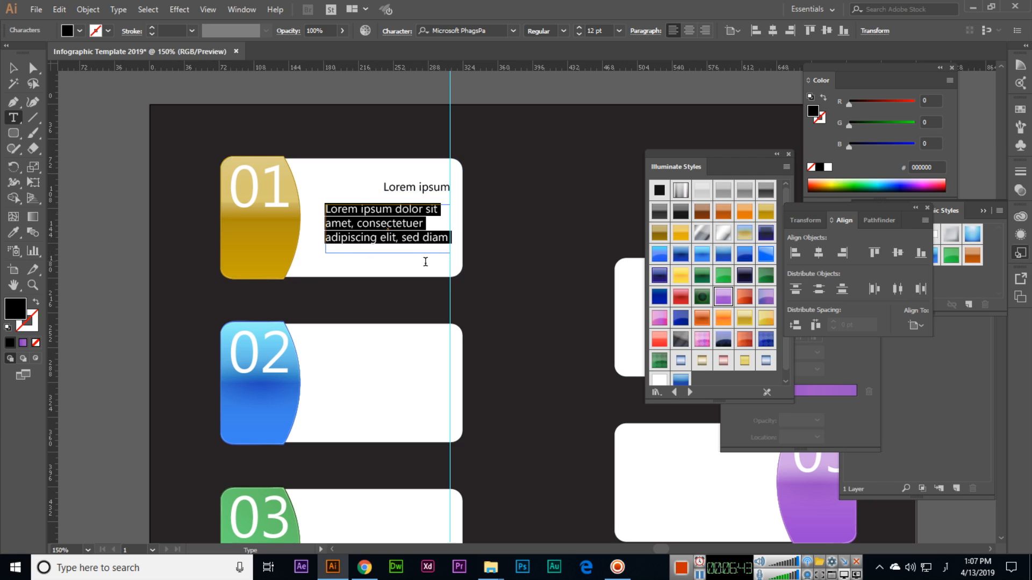
pyautogui.click(578, 28)
pyautogui.click(579, 28)
pyautogui.click(578, 28)
pyautogui.click(578, 28)
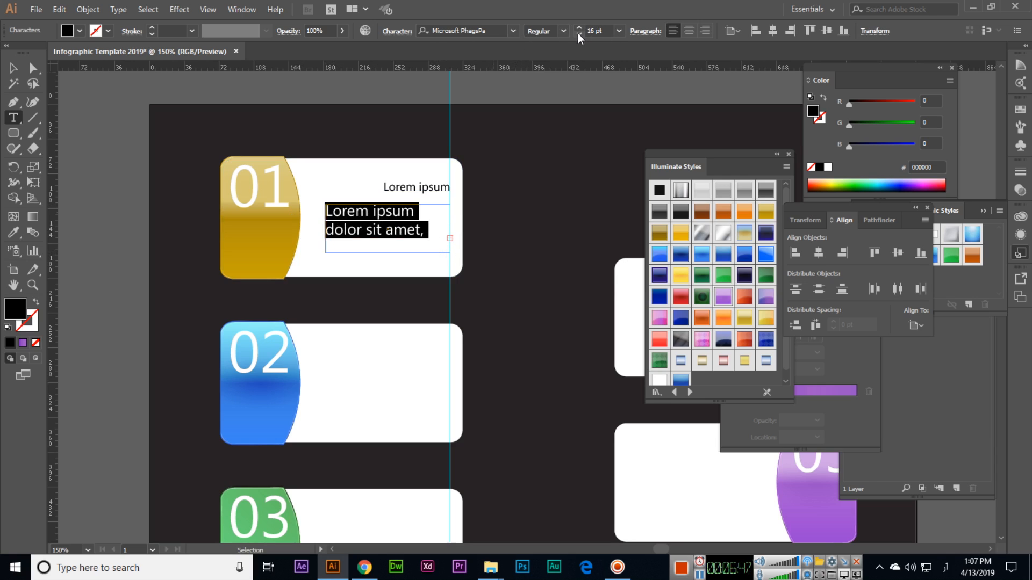
pyautogui.click(578, 33)
pyautogui.click(578, 33)
pyautogui.click(579, 33)
pyautogui.click(579, 34)
pyautogui.click(578, 34)
pyautogui.click(578, 33)
pyautogui.click(579, 33)
pyautogui.click(578, 33)
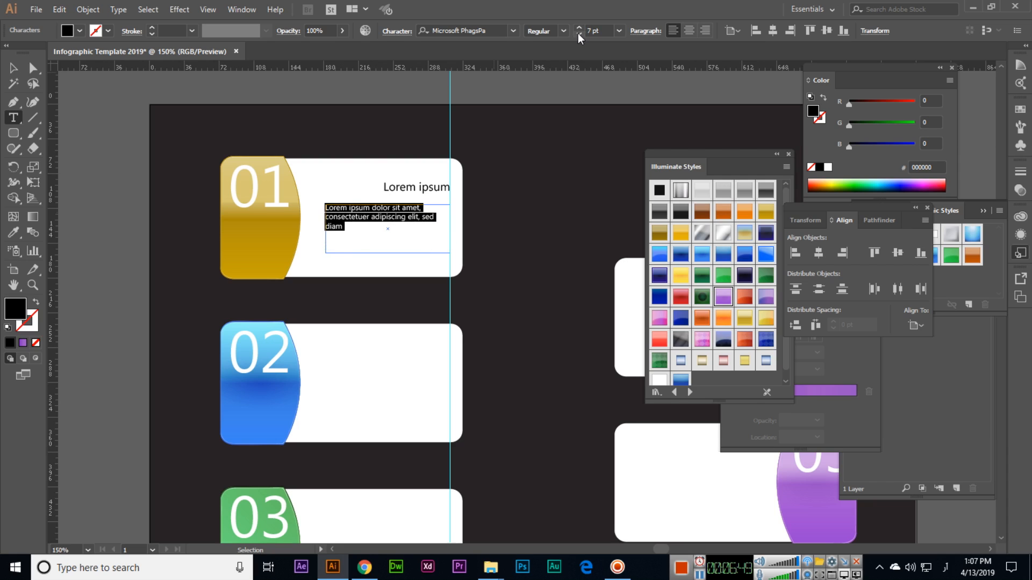
pyautogui.click(579, 33)
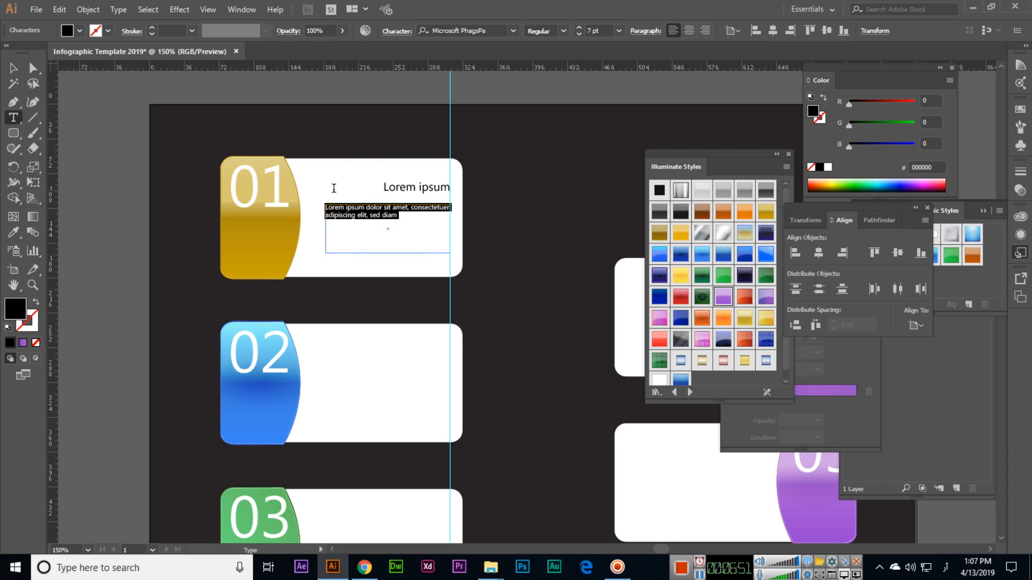
# Fill the rest of the 01 card's paragraph area with placeholder text.
pyautogui.click(118, 9)
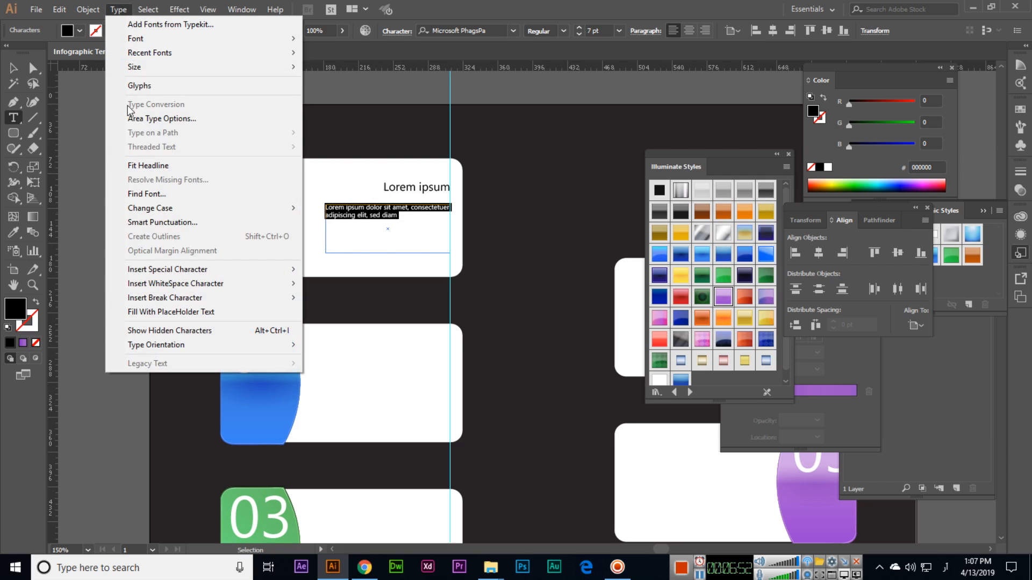
pyautogui.click(202, 312)
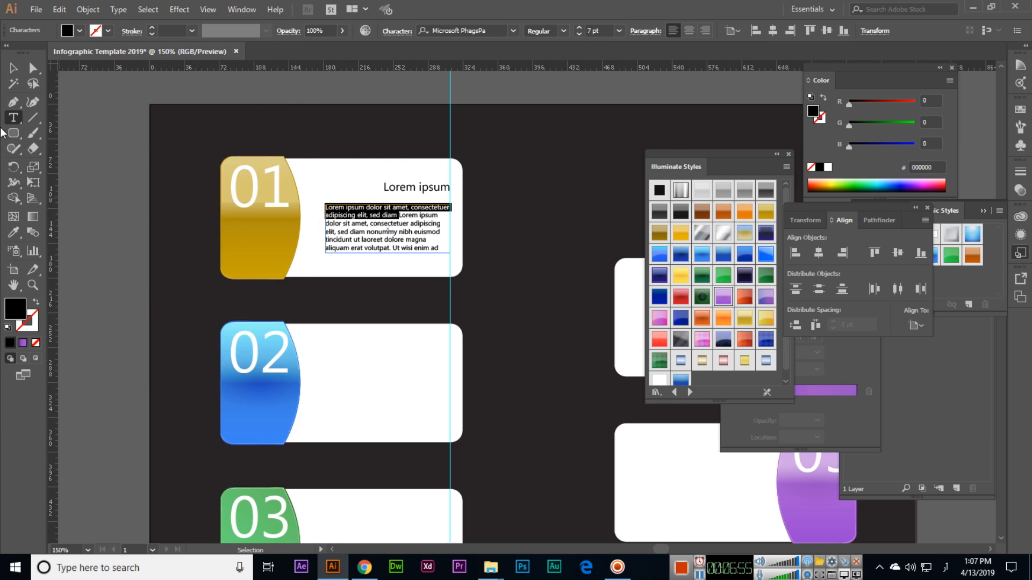
pyautogui.click(13, 68)
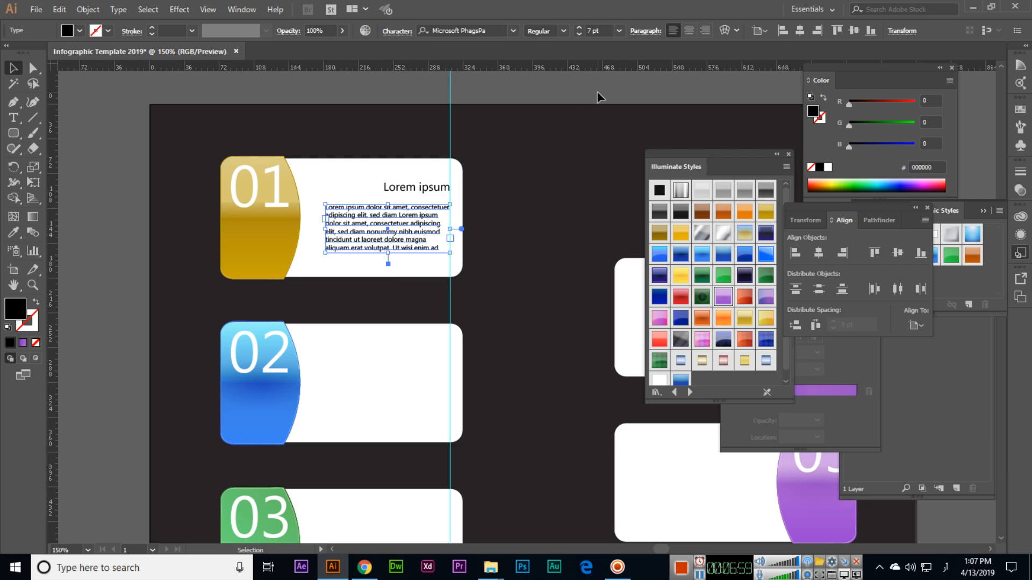
pyautogui.click(249, 14)
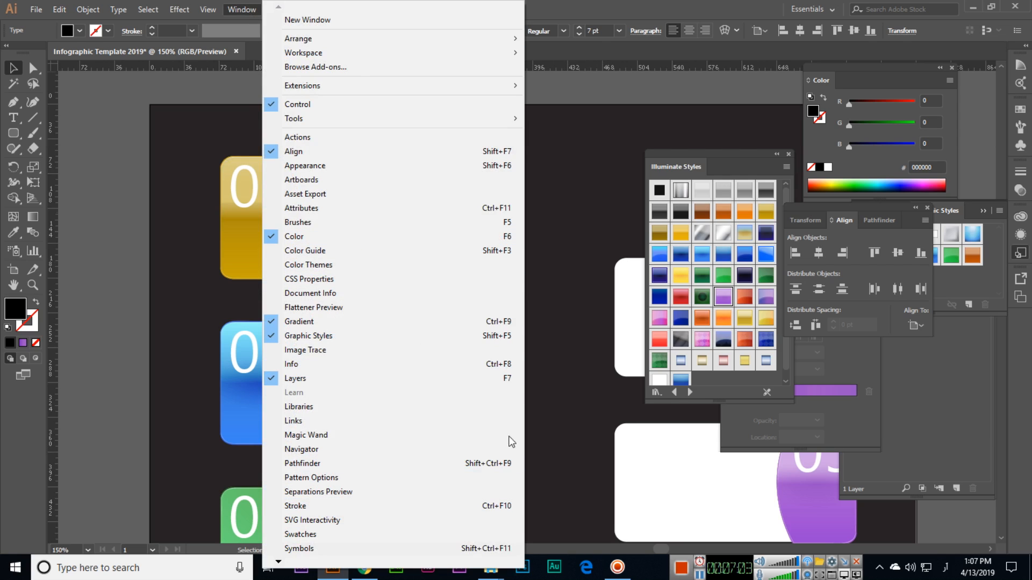
pyautogui.click(699, 575)
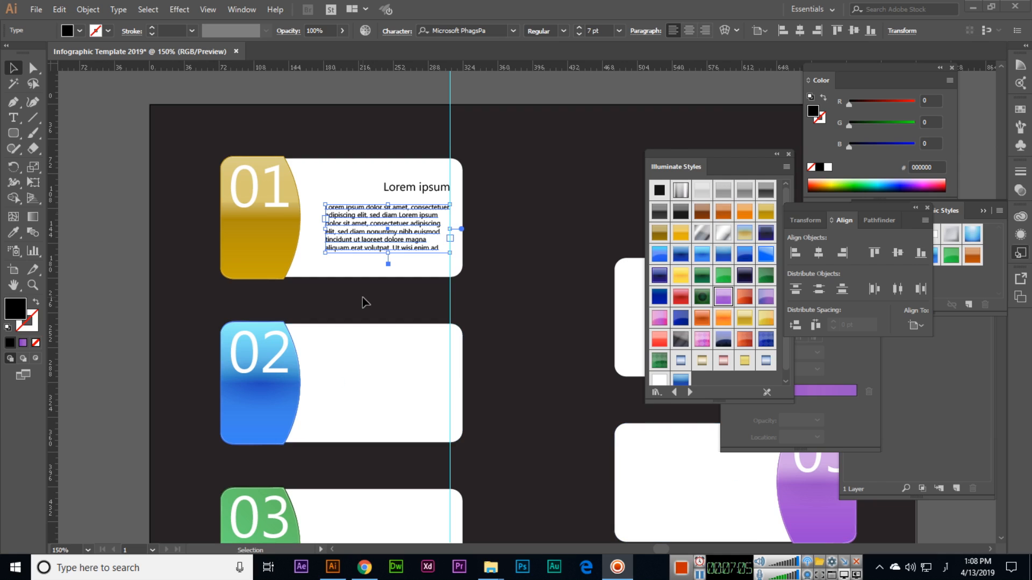
pyautogui.click(251, 10)
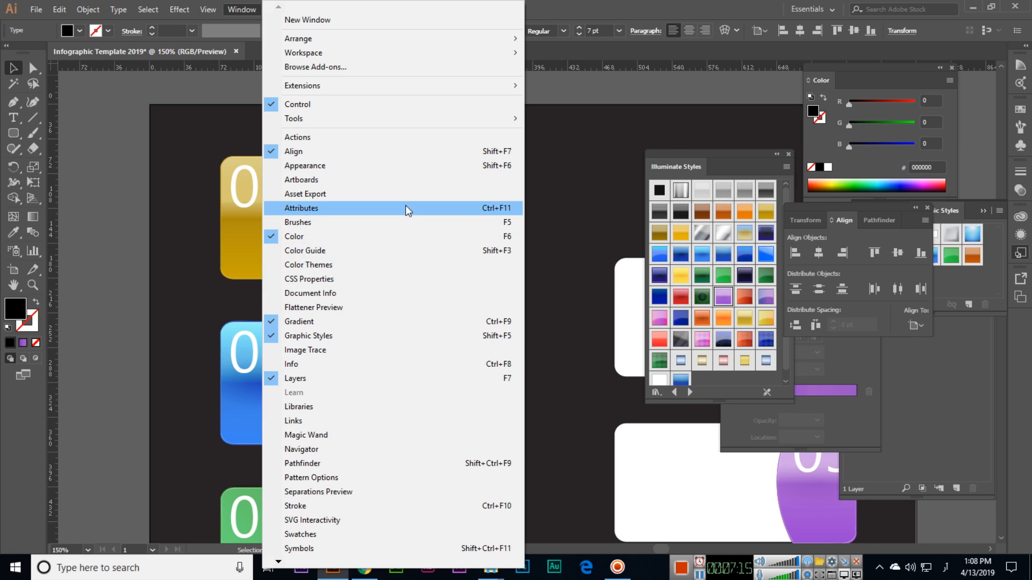
pyautogui.moveTo(279, 561)
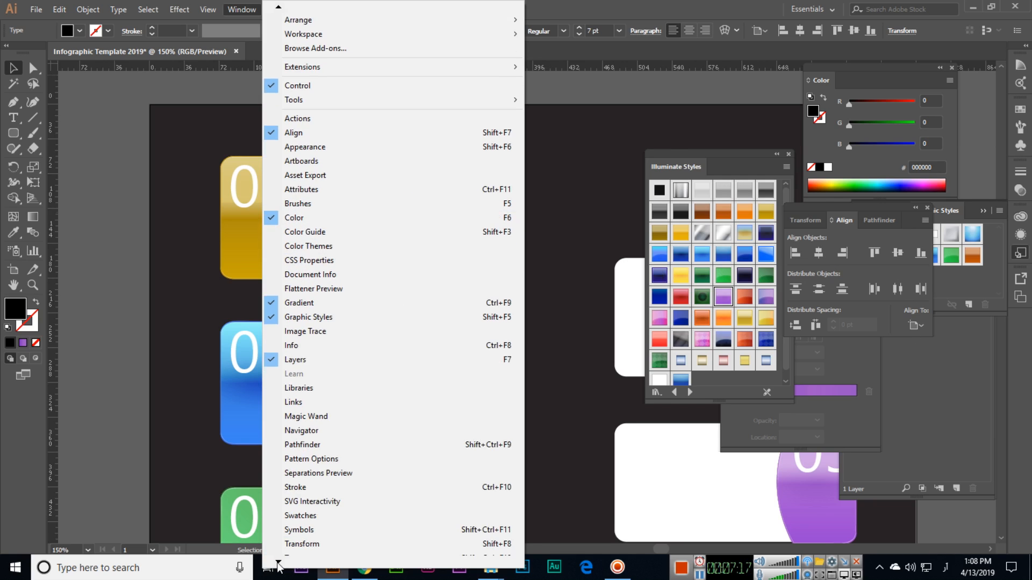
pyautogui.click(373, 491)
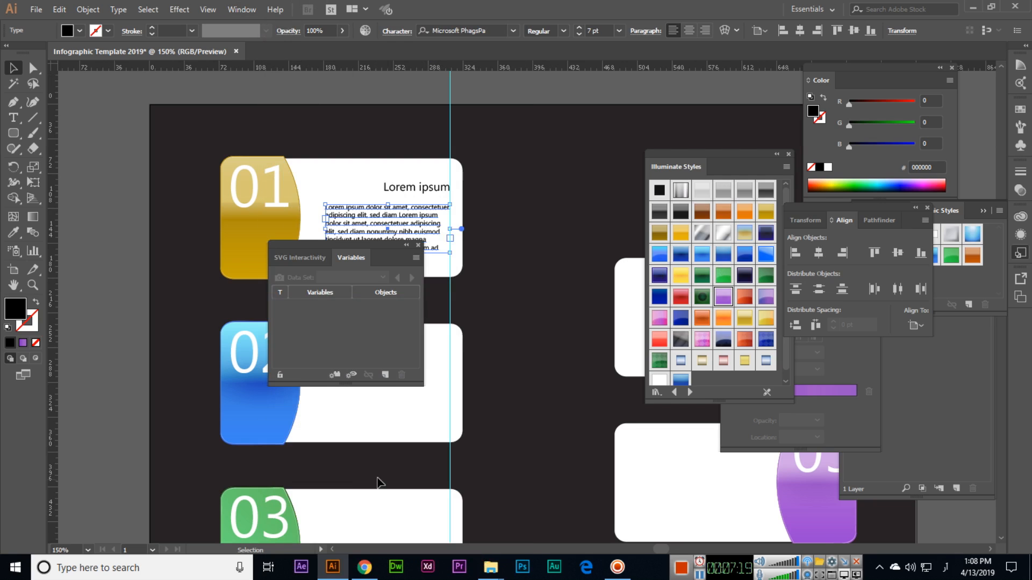
pyautogui.click(418, 247)
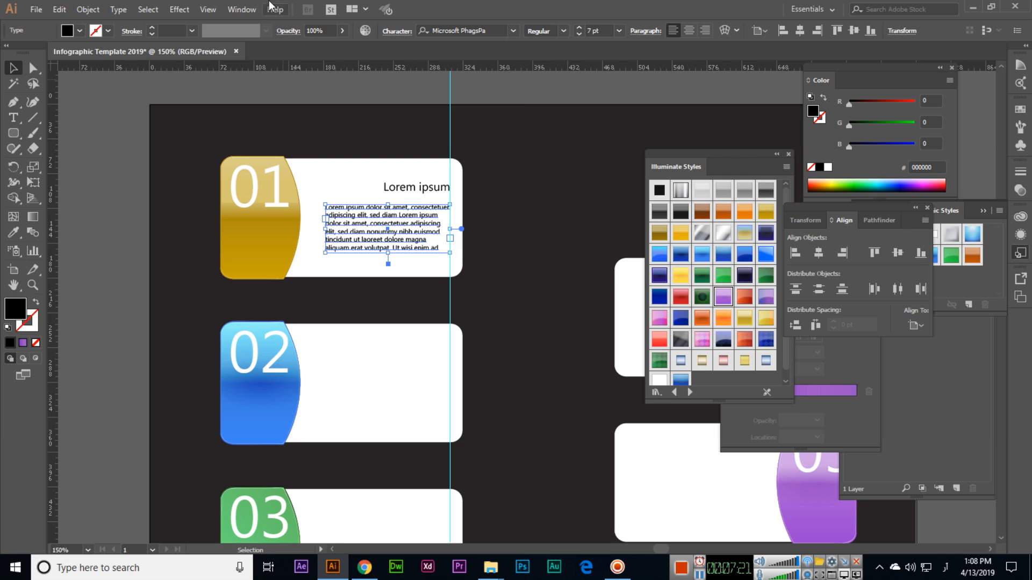
# Justify the 01 card's paragraph with its last line aligned left.
pyautogui.click(241, 9)
pyautogui.moveTo(323, 479)
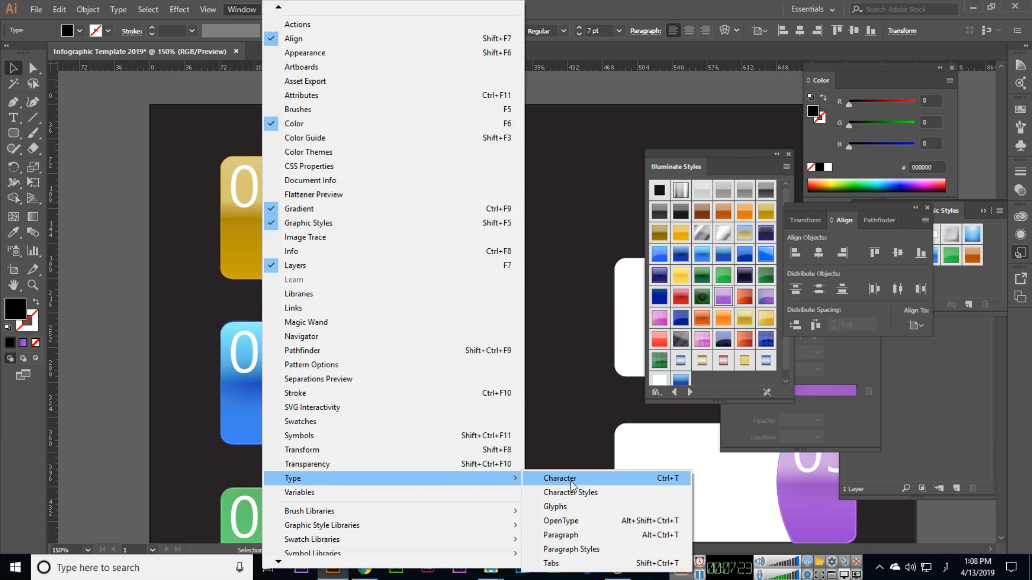
pyautogui.click(546, 534)
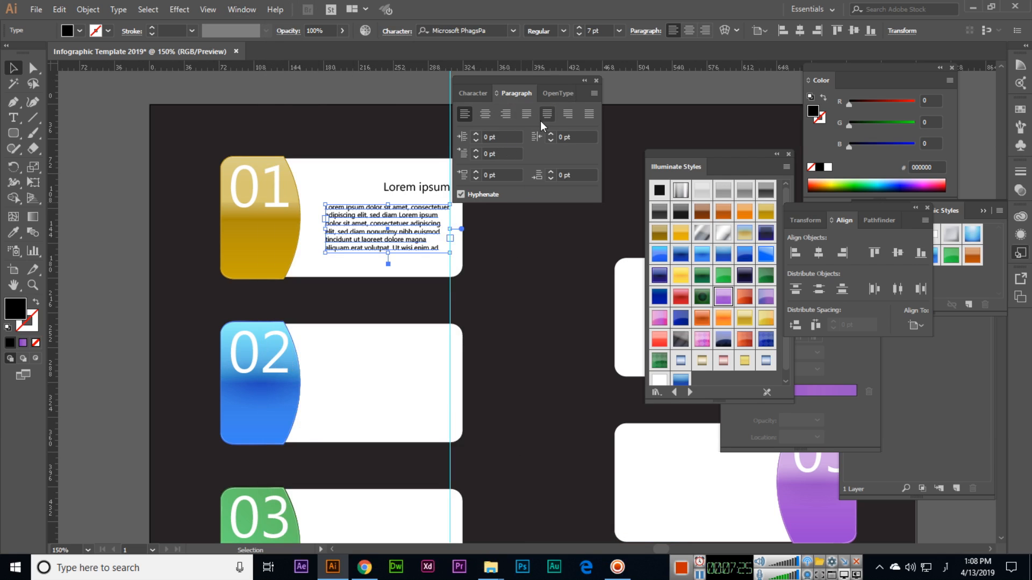
pyautogui.click(525, 116)
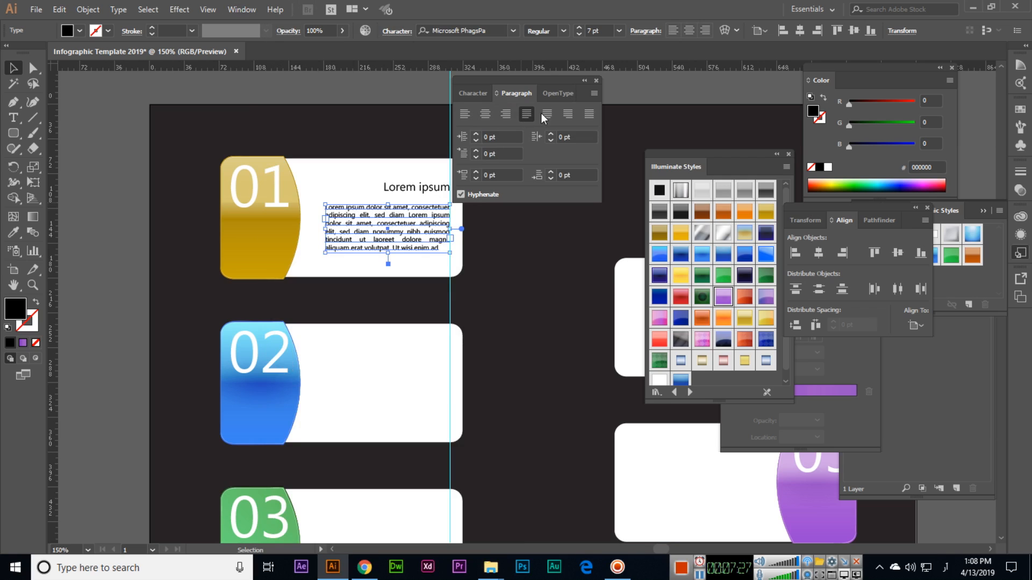
pyautogui.click(597, 80)
# Group the 01 card's heading and paragraph, and center the group vertically on the white card.
pyautogui.click(422, 188)
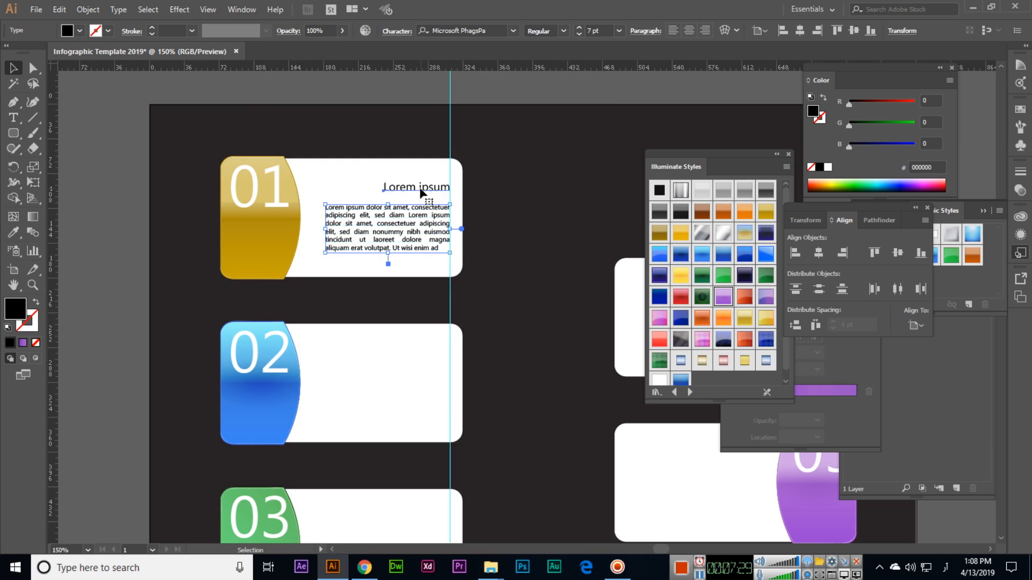
pyautogui.keyDown('shift'); pyautogui.click(420, 238); pyautogui.keyUp('shift')
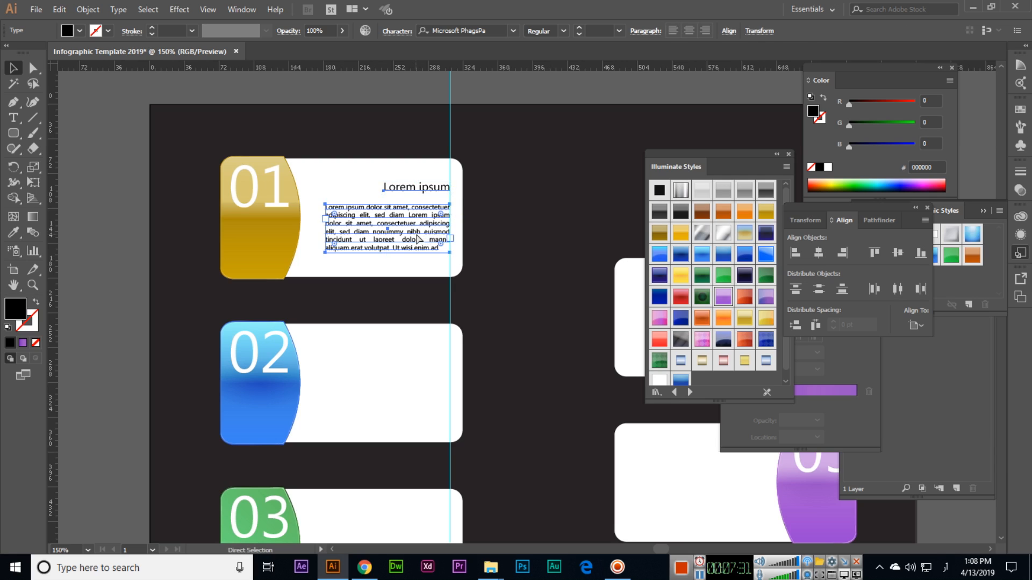
pyautogui.hotkey('ctrl', 'g')
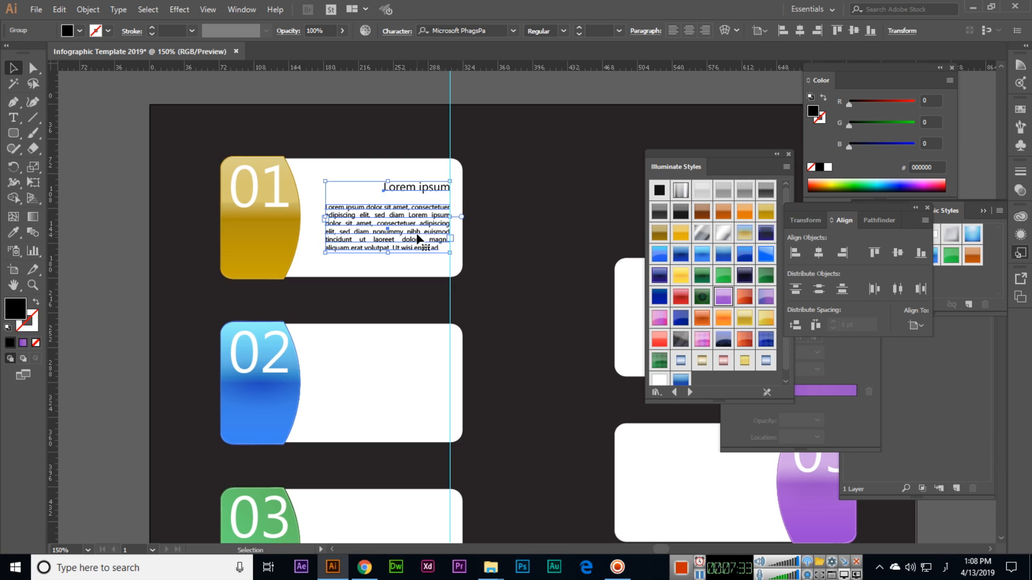
pyautogui.keyDown('shift'); pyautogui.click(325, 272); pyautogui.keyUp('shift')
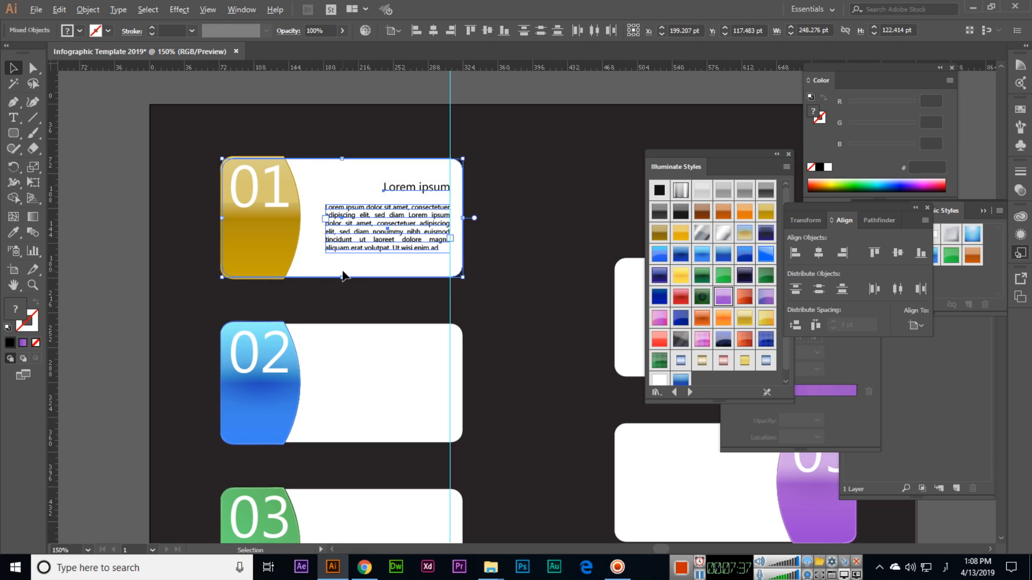
pyautogui.click(343, 275)
pyautogui.click(901, 255)
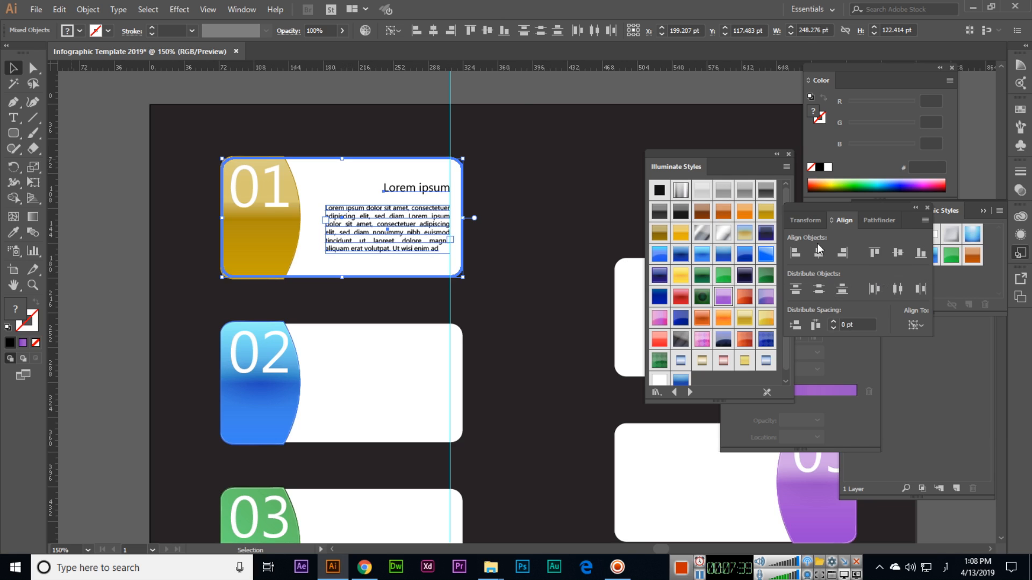
pyautogui.click(519, 97)
# Copy the 01 card's text group onto the 02 and 03 cards at matching horizontal positions.
pyautogui.scroll(-2, 491, 184)
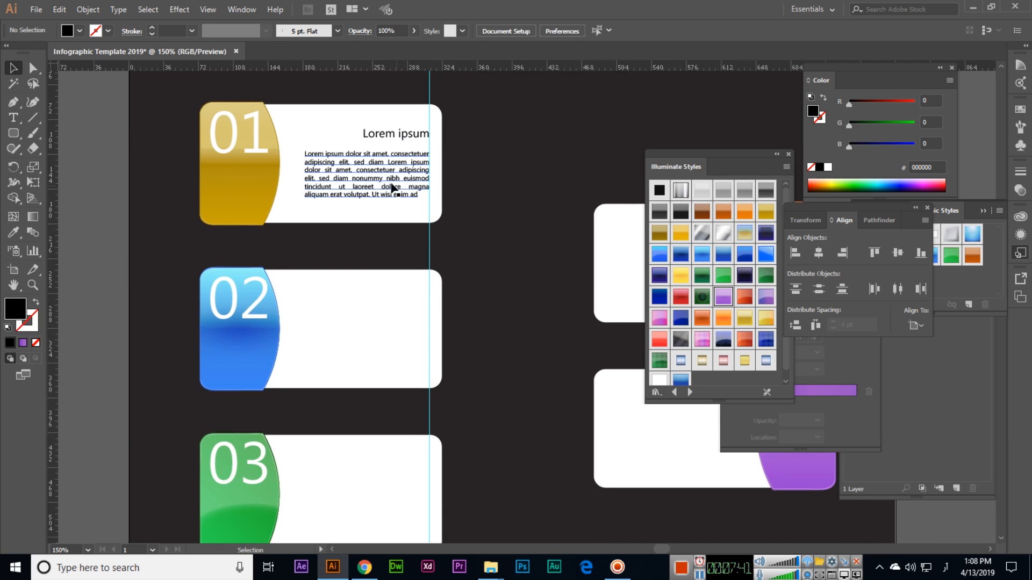
pyautogui.moveTo(380, 187); pyautogui.dragTo(442, 360)
pyautogui.scroll(-3, 545, 258)
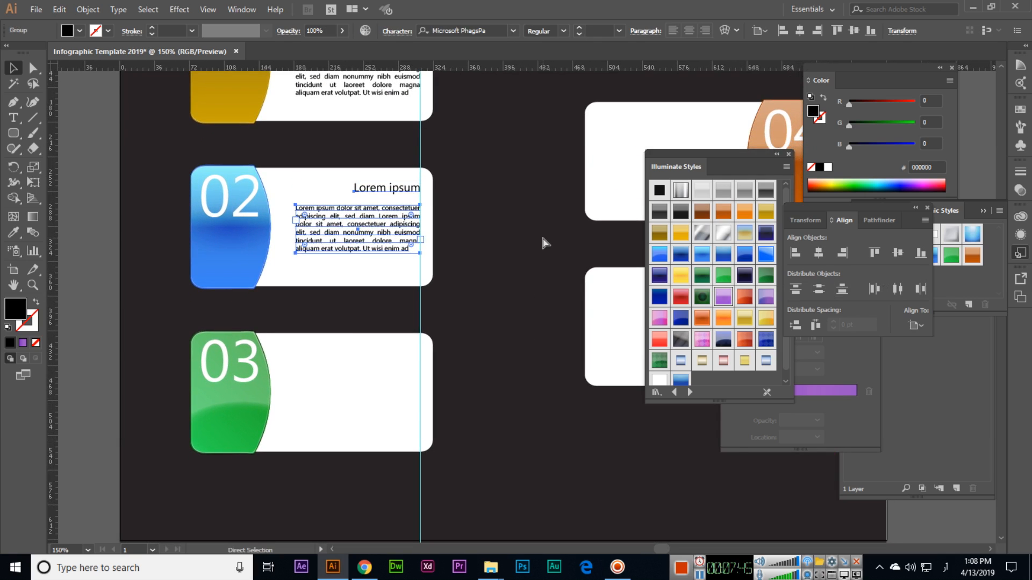
pyautogui.hotkey('ctrl', 'd')
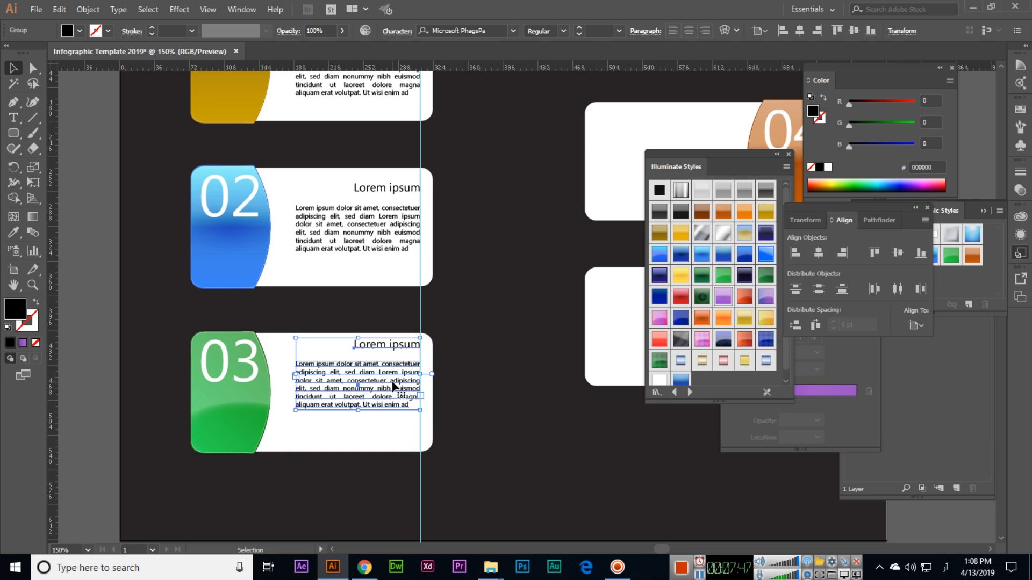
pyautogui.moveTo(394, 387)
pyautogui.mouseDown()
pyautogui.moveTo(394, 410)
pyautogui.moveTo(394, 401)
pyautogui.mouseUp()
# Copy the 03 card's text group onto the white area of the 04 card.
pyautogui.moveTo(516, 376); pyautogui.dragTo(357, 456)
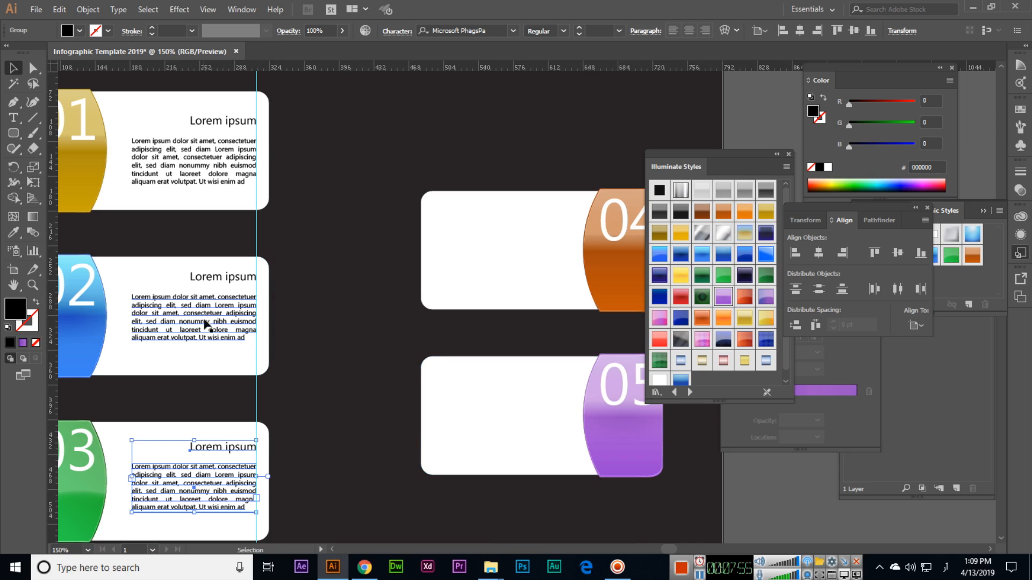
pyautogui.keyDown('alt'); pyautogui.moveTo(219, 484); pyautogui.dragTo(520, 253); pyautogui.keyUp('alt')
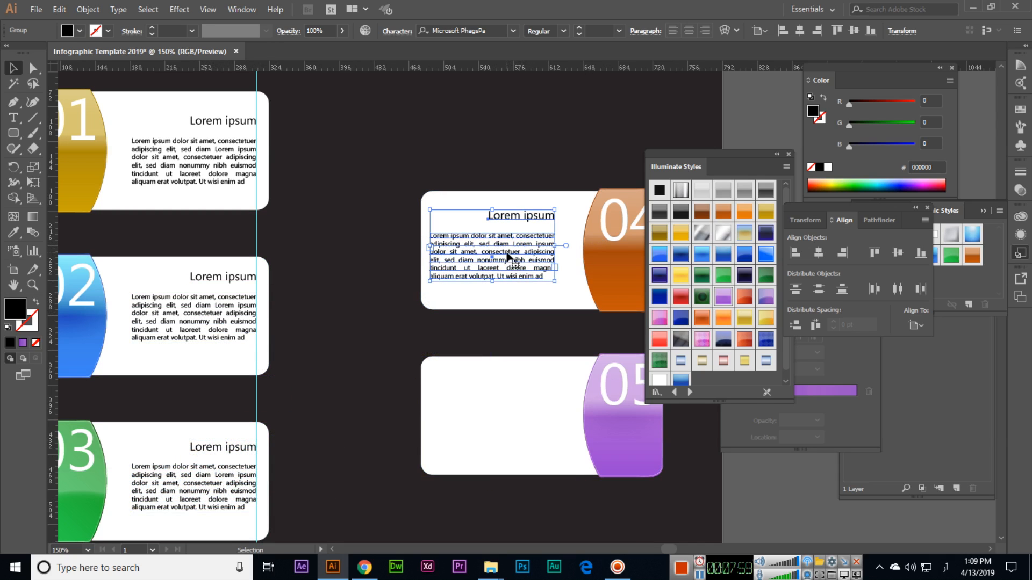
pyautogui.rightClick(506, 257)
pyautogui.moveTo(537, 366)
pyautogui.click(672, 413)
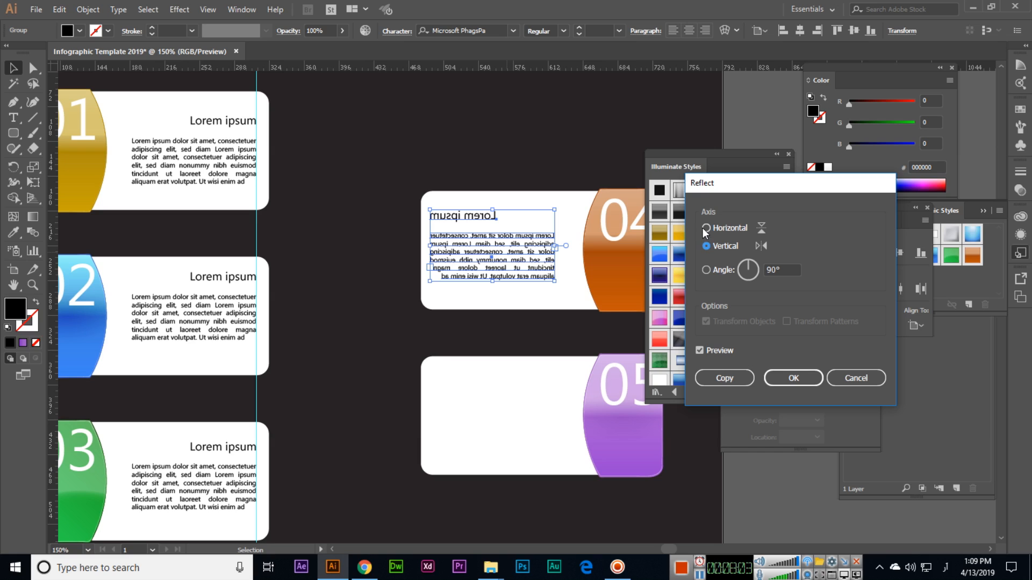
pyautogui.click(705, 228)
pyautogui.click(861, 376)
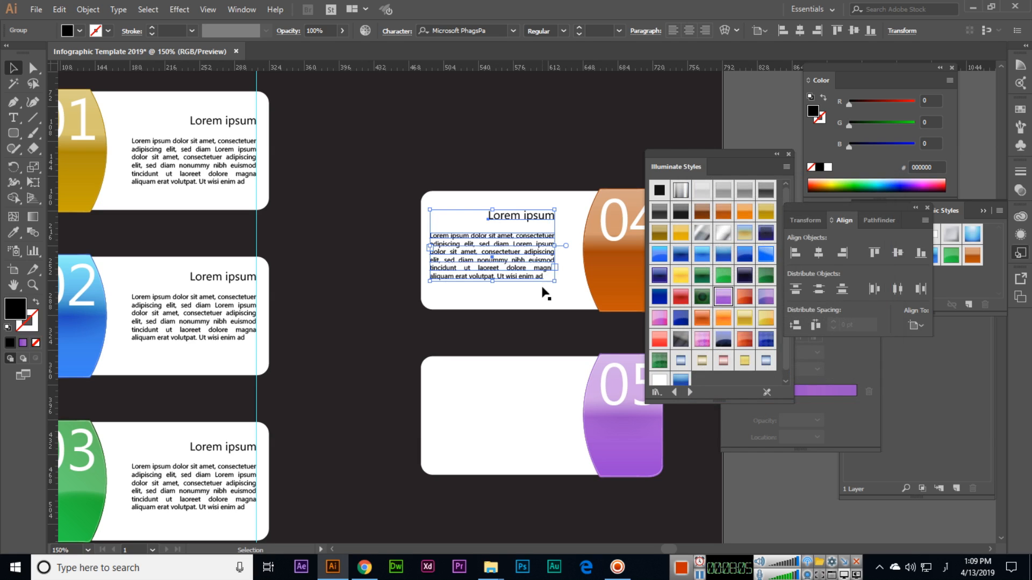
pyautogui.doubleClick(491, 219)
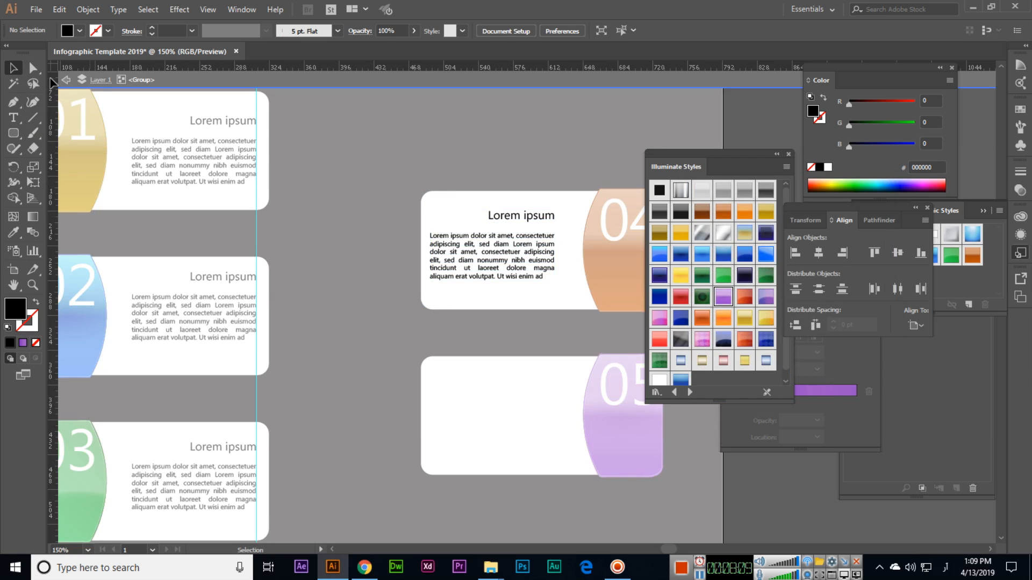
pyautogui.click(65, 80)
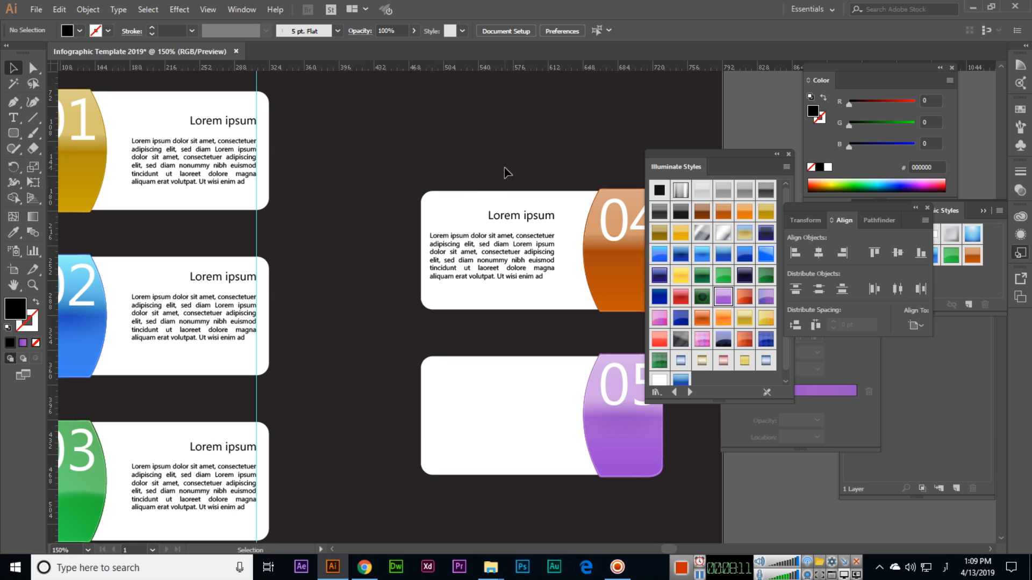
# Ungroup the 04 card's text and move its heading to line up with the paragraph's left edge.
pyautogui.click(511, 223)
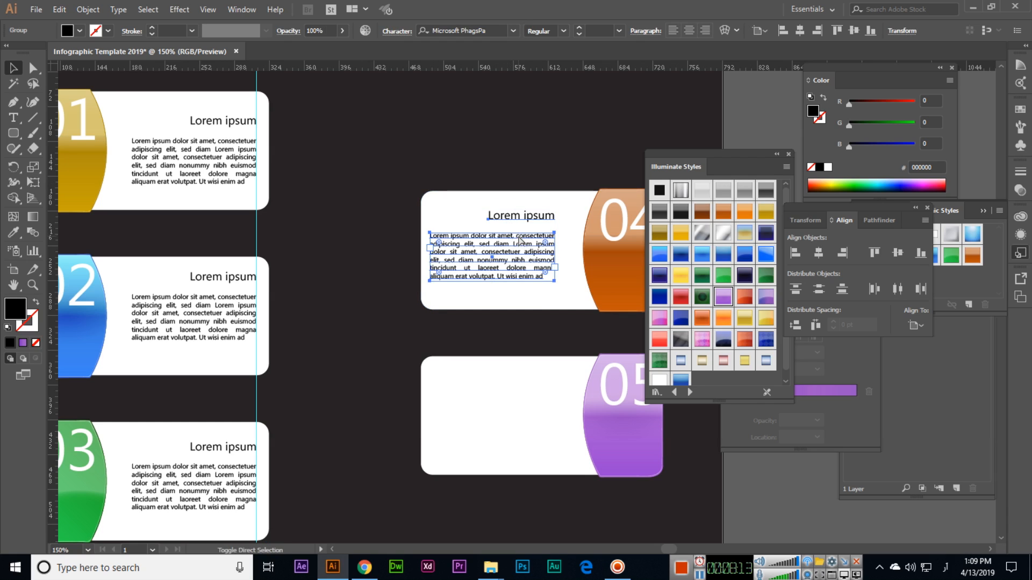
pyautogui.click(525, 257)
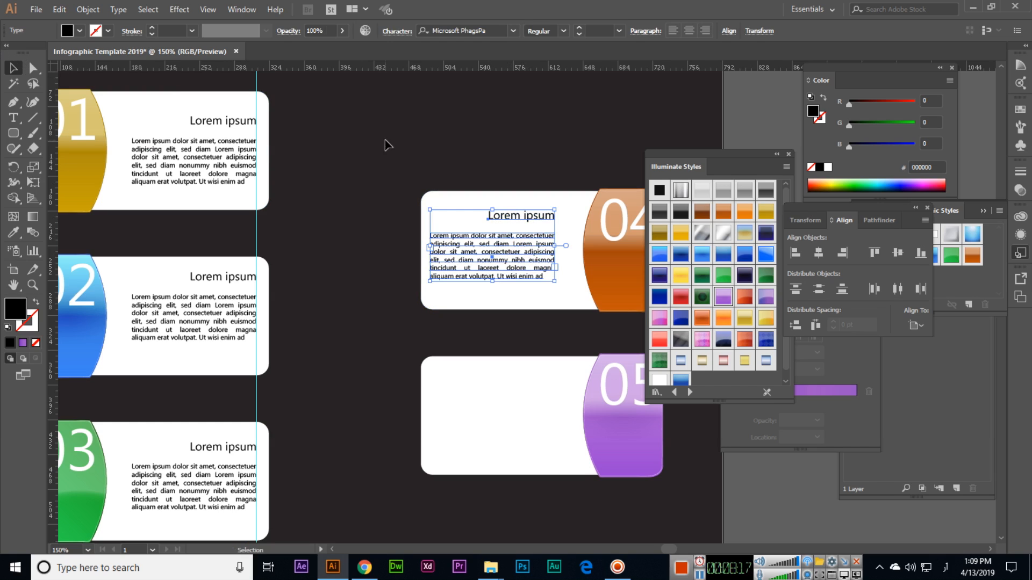
pyautogui.click(498, 219)
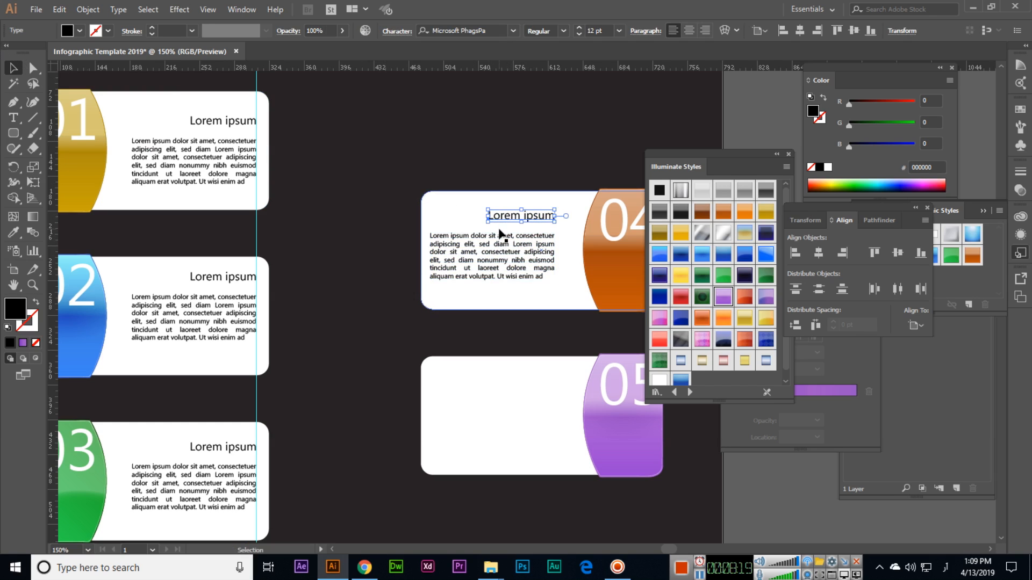
pyautogui.moveTo(502, 223); pyautogui.dragTo(446, 221)
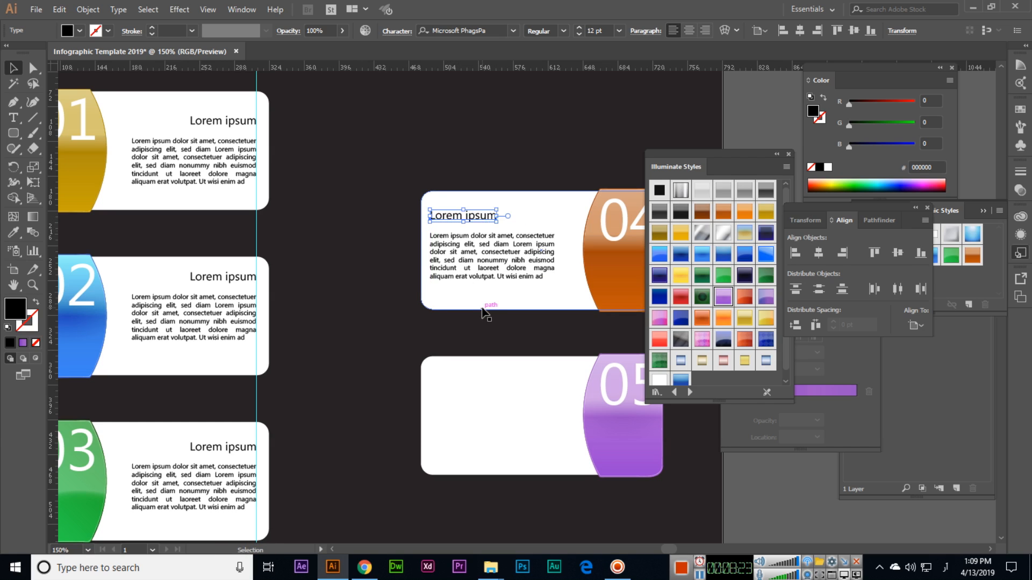
# Copy the 04 card's heading and paragraph straight down onto the 05 card.
pyautogui.keyDown('shift'); pyautogui.click(457, 266); pyautogui.keyUp('shift')
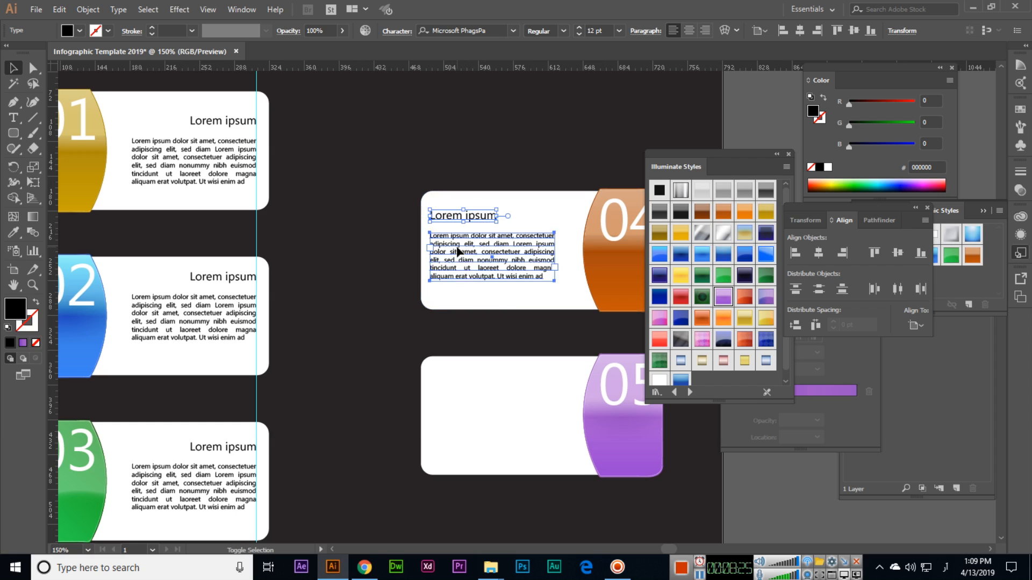
pyautogui.moveTo(453, 265); pyautogui.dragTo(451, 441)
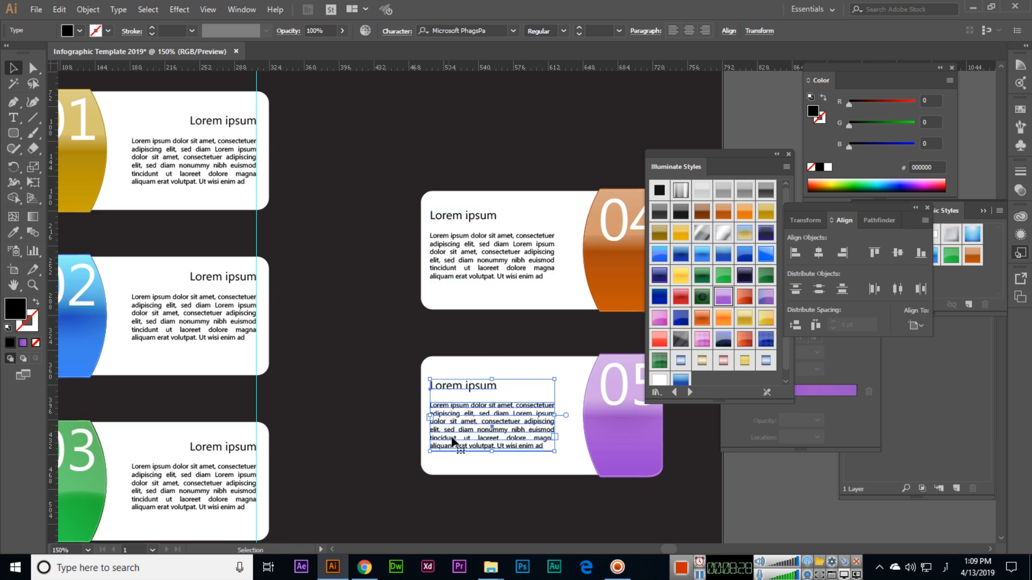
pyautogui.click(359, 330)
# Open the Web Buttons and Bars symbol library.
pyautogui.press('space')
pyautogui.moveTo(369, 292)
pyautogui.mouseDown()
pyautogui.moveTo(439, 325)
pyautogui.moveTo(404, 281)
pyautogui.moveTo(377, 281)
pyautogui.moveTo(353, 299)
pyautogui.mouseUp()
pyautogui.hotkey('ctrl', '-')
pyautogui.click(240, 13)
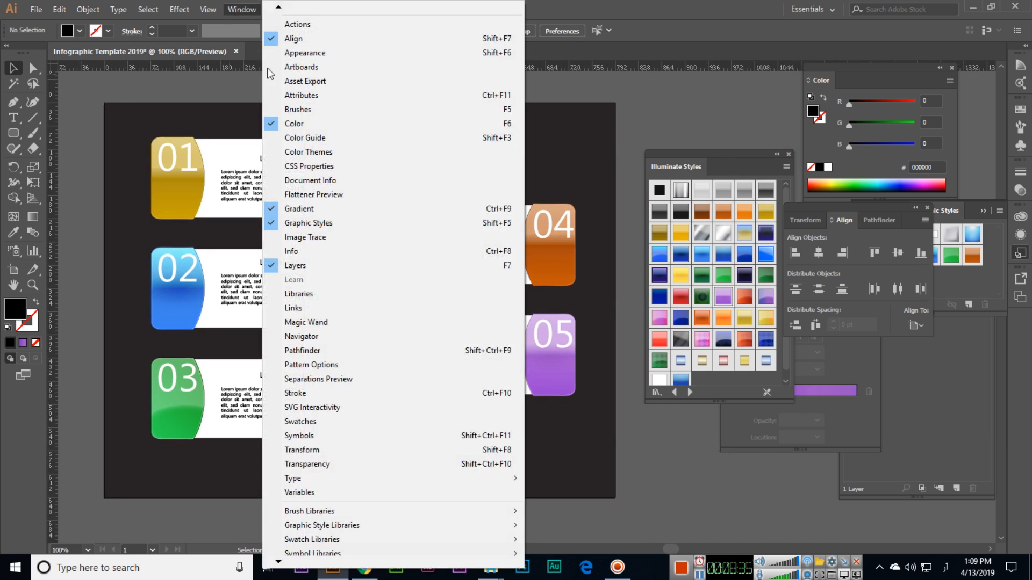
pyautogui.scroll(-2, 334, 498)
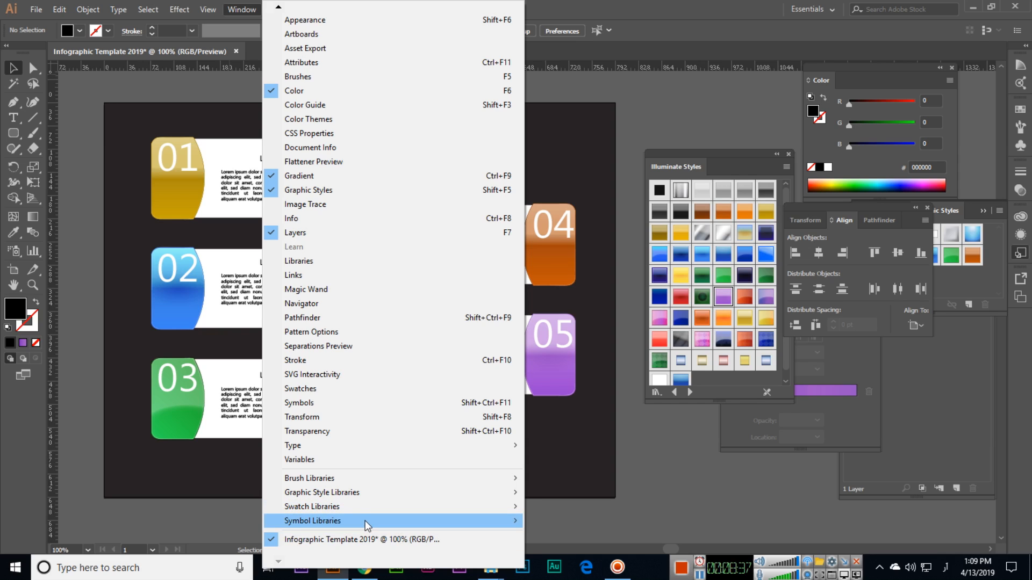
pyautogui.moveTo(366, 521)
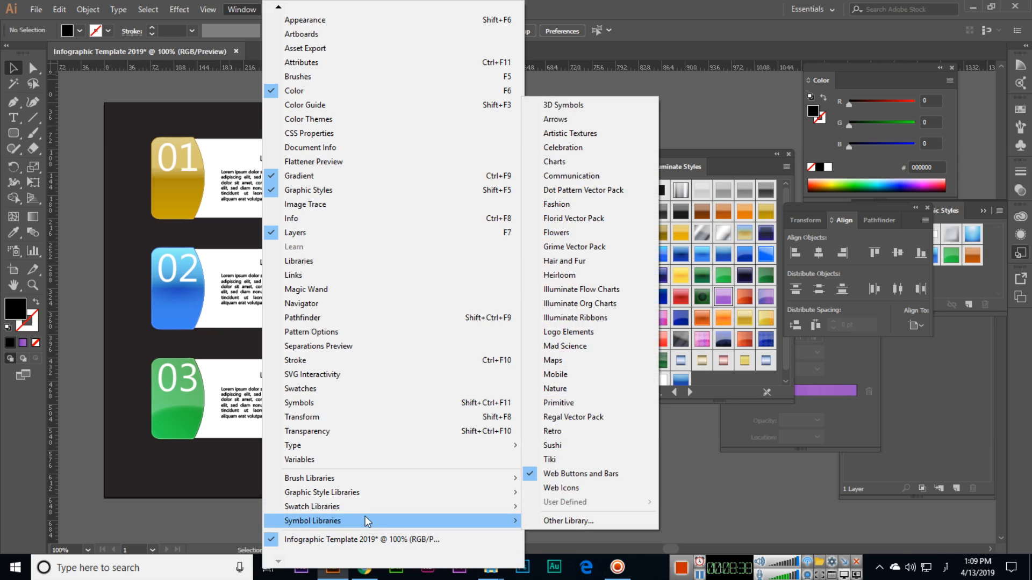
pyautogui.click(611, 474)
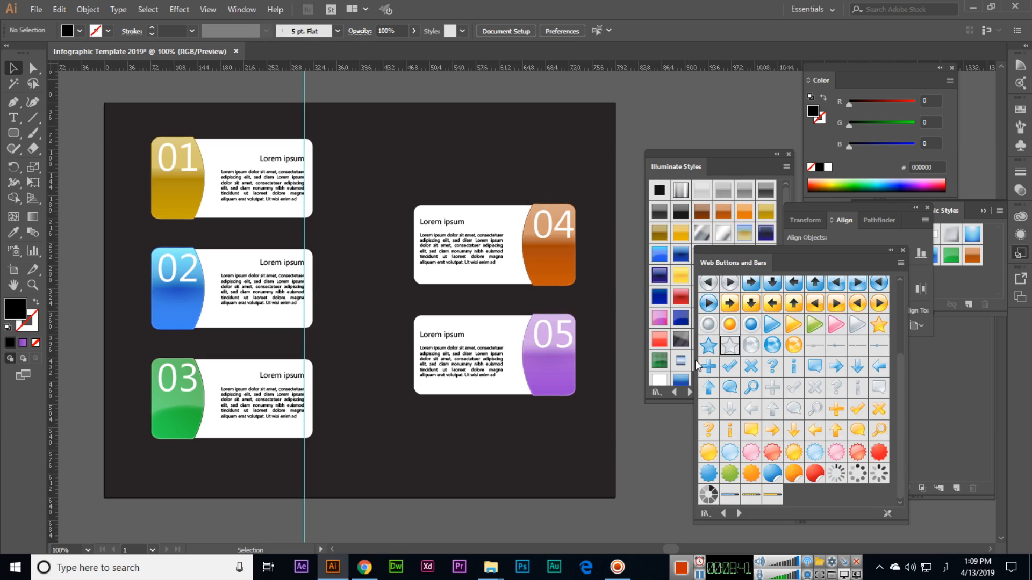
# Place the Icon 2 - Comments2 symbol below the number 01 and center it horizontally on the gold section.
pyautogui.click(793, 412)
pyautogui.moveTo(762, 411); pyautogui.dragTo(187, 193)
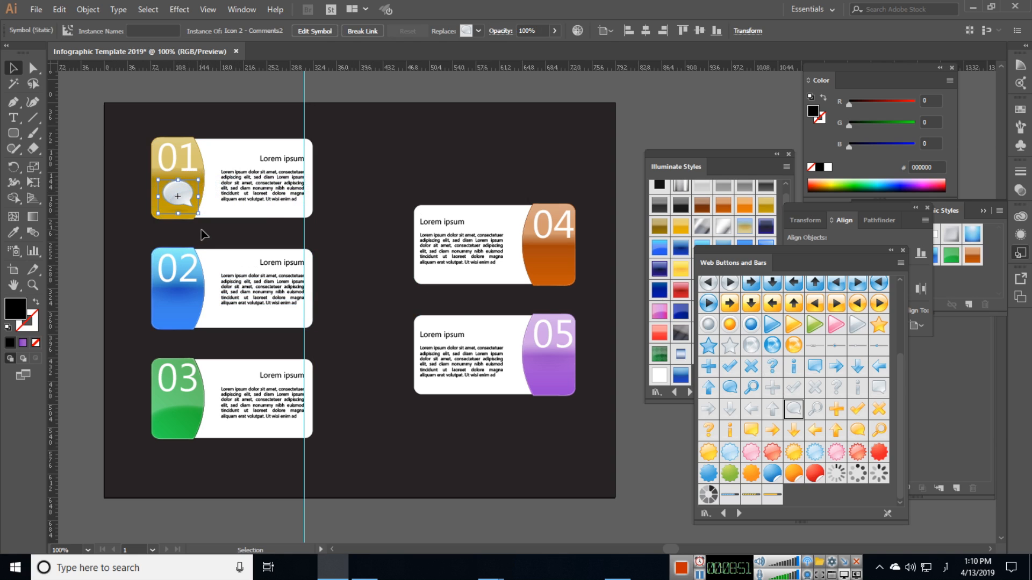
pyautogui.hotkey('ctrl', '=')
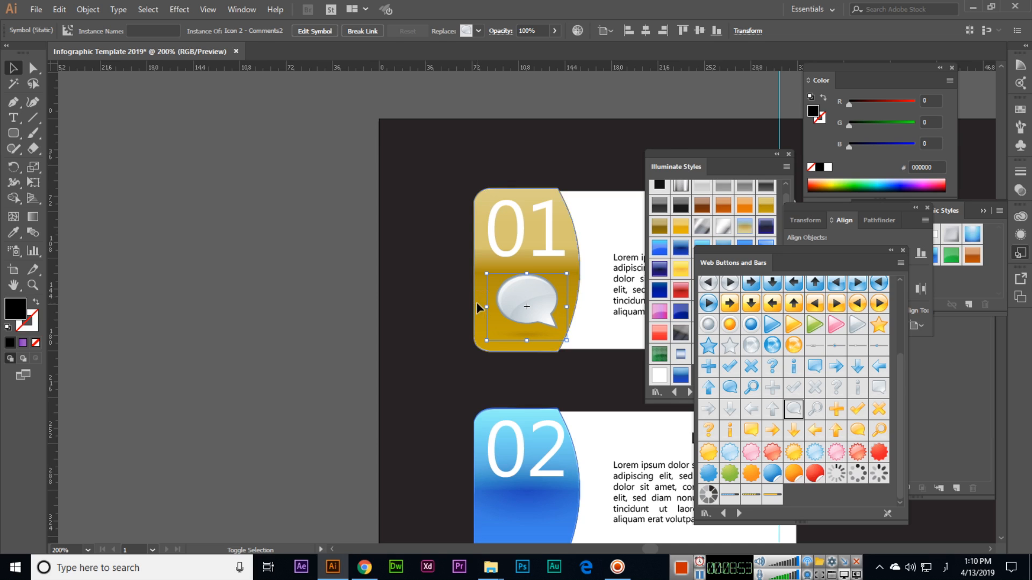
pyautogui.keyDown('shift'); pyautogui.click(478, 306); pyautogui.keyUp('shift')
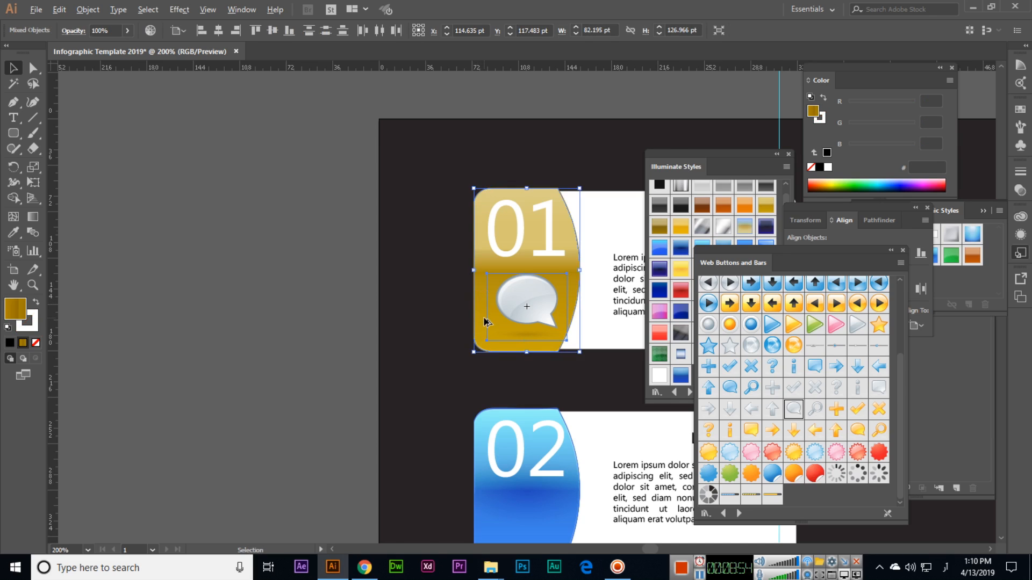
pyautogui.click(853, 229)
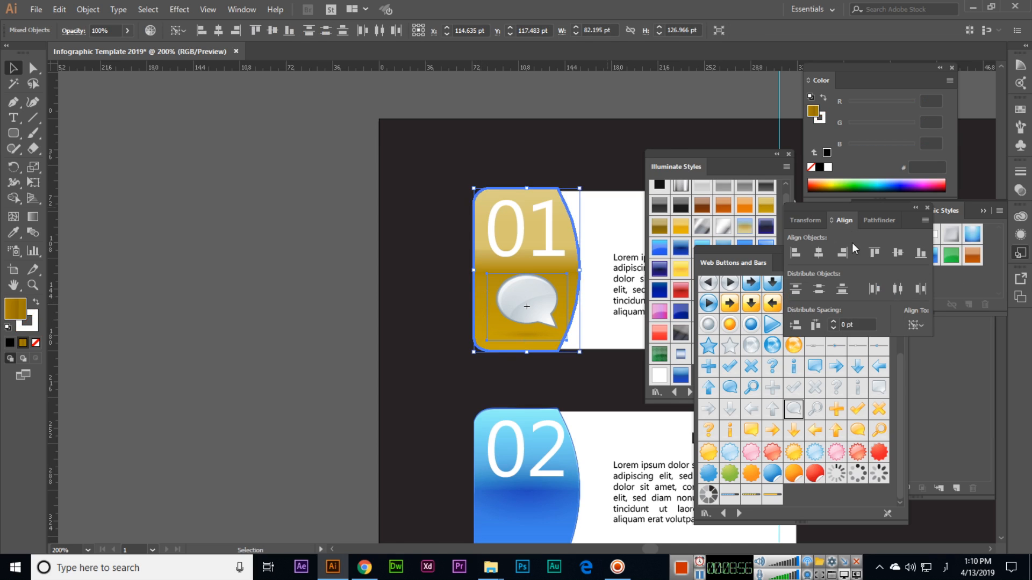
pyautogui.click(228, 265)
# Place the Icon 2 - Search symbol below the number 02 and the Icon 2 - Comments1 symbol below 03.
pyautogui.moveTo(493, 288); pyautogui.dragTo(233, 181)
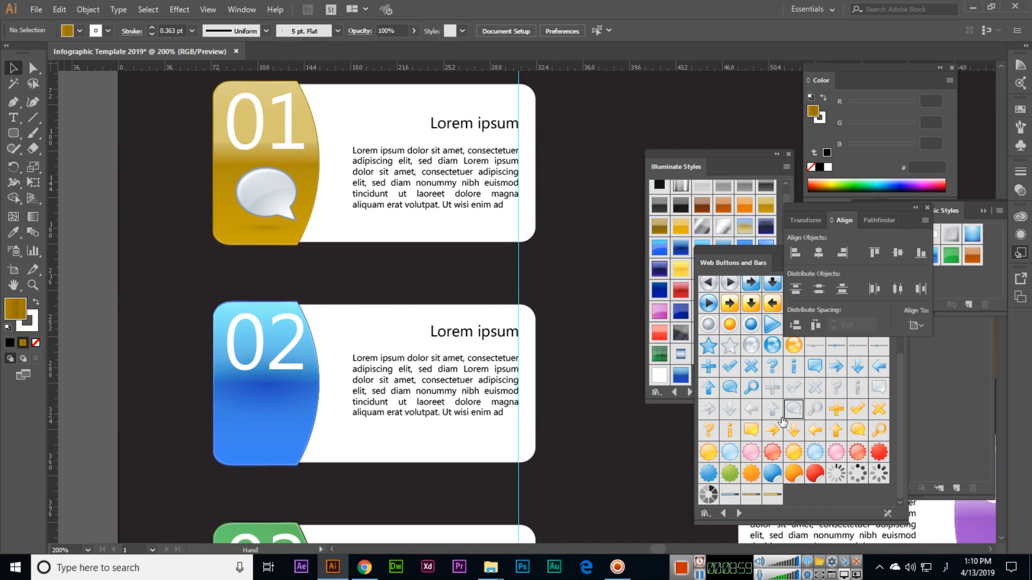
pyautogui.moveTo(815, 408); pyautogui.dragTo(286, 424)
pyautogui.scroll(-5, 438, 437)
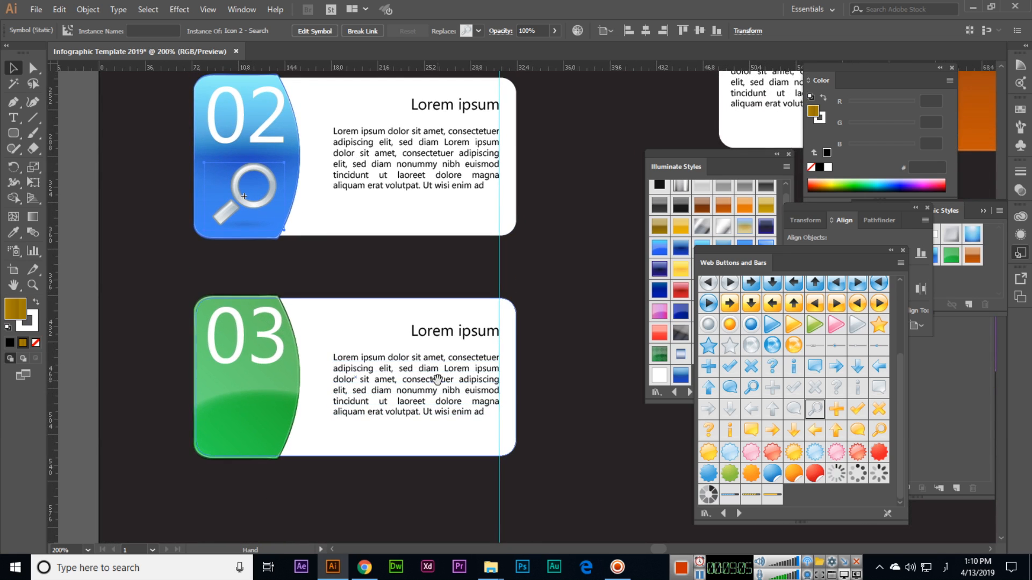
pyautogui.moveTo(878, 389); pyautogui.dragTo(258, 423)
# Place the Icon 2 - Check symbol below the number 04, within the orange section.
pyautogui.moveTo(445, 376); pyautogui.dragTo(186, 525)
pyautogui.moveTo(368, 321); pyautogui.dragTo(127, 369)
pyautogui.moveTo(355, 375); pyautogui.dragTo(258, 352)
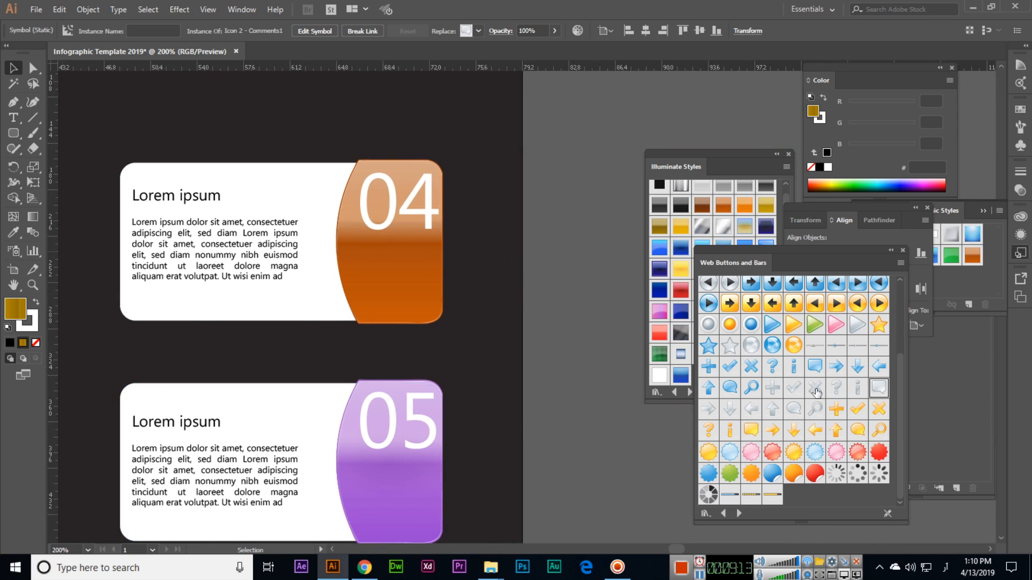
pyautogui.moveTo(794, 389); pyautogui.dragTo(367, 264)
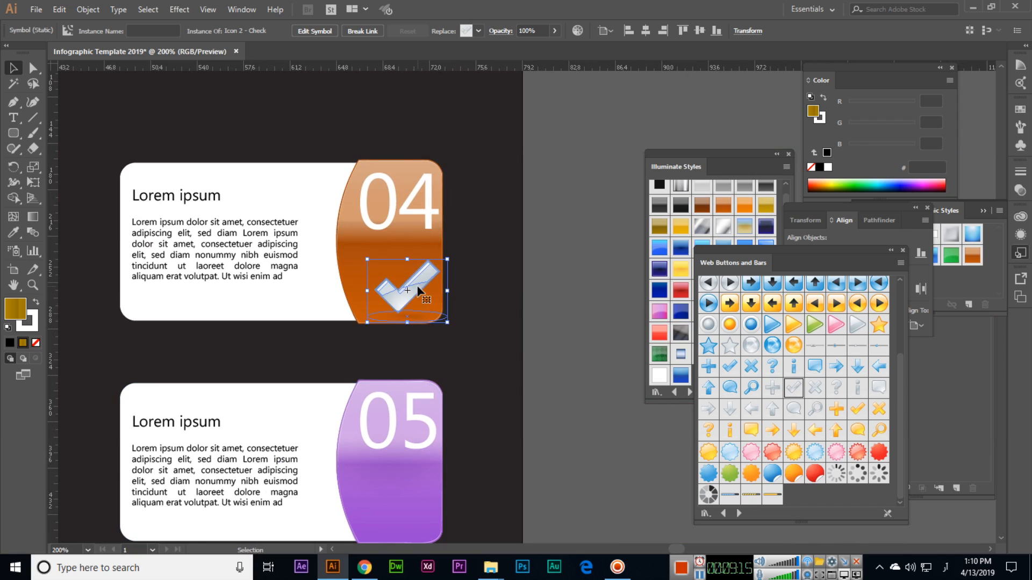
pyautogui.moveTo(420, 292); pyautogui.dragTo(407, 275)
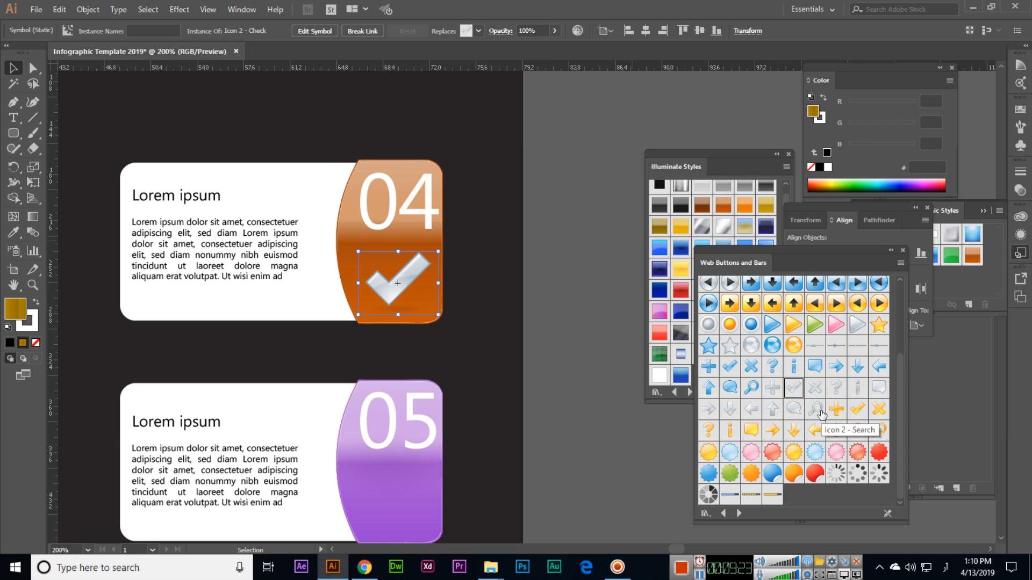
# Place the silver star symbol below the number 05 on the purple section, and hide the vertical guide.
pyautogui.moveTo(730, 345); pyautogui.dragTo(377, 493)
pyautogui.press('space')
pyautogui.moveTo(478, 497); pyautogui.dragTo(453, 385)
pyautogui.moveTo(360, 391); pyautogui.dragTo(507, 453)
pyautogui.click(550, 390)
pyautogui.hotkey('ctrl', '1')
pyautogui.press('space')
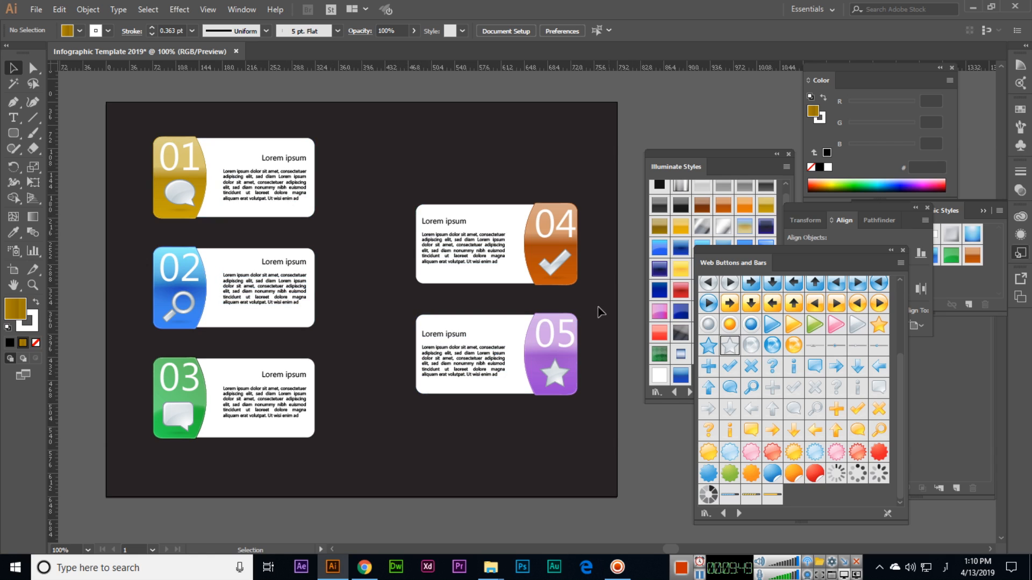
# Open the Arrows_Special brush library and enlarge it to show more of the arrow brushes.
pyautogui.click(242, 9)
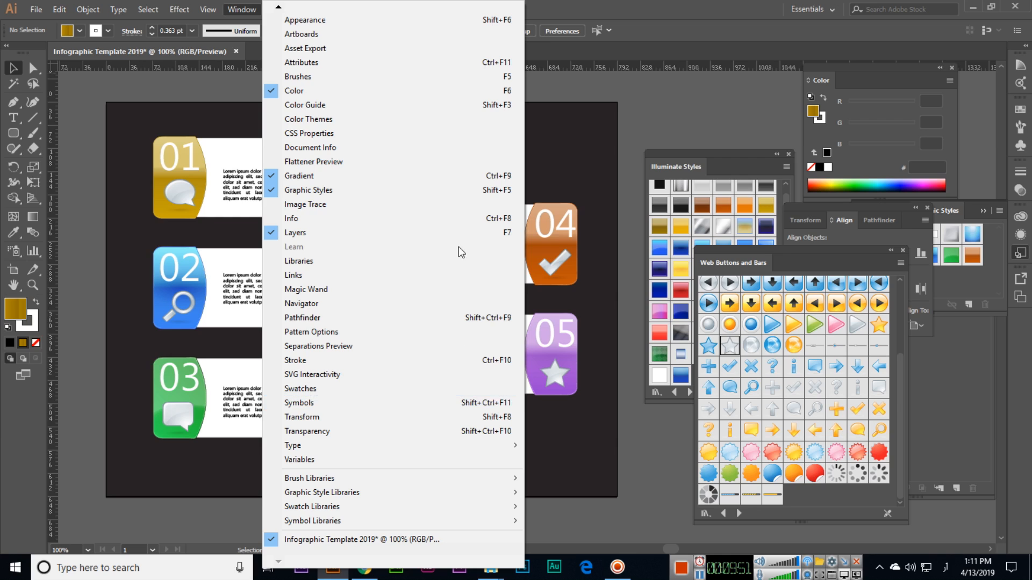
pyautogui.click(379, 77)
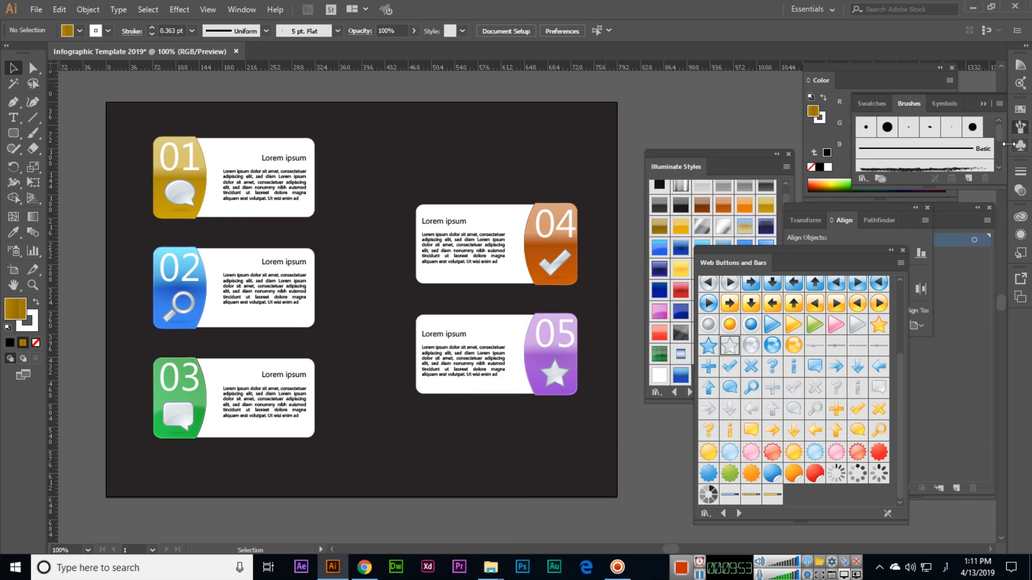
pyautogui.click(999, 104)
pyautogui.moveTo(887, 334)
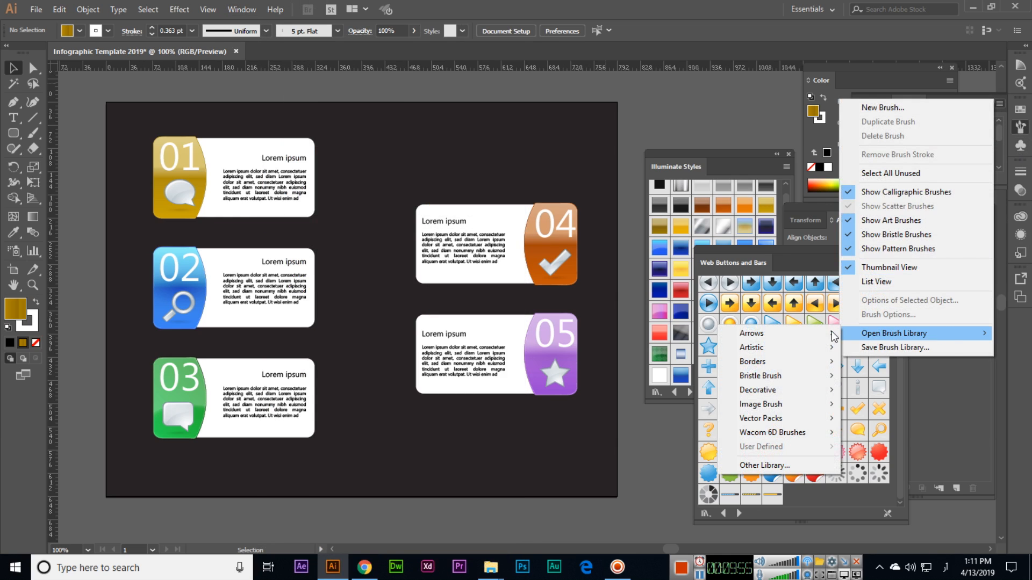
pyautogui.moveTo(808, 341)
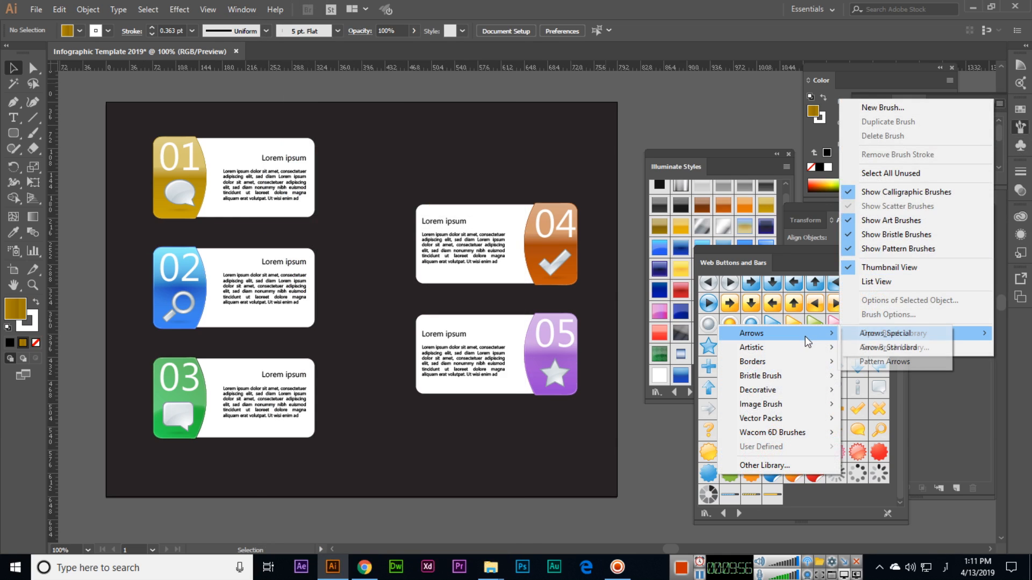
pyautogui.click(892, 334)
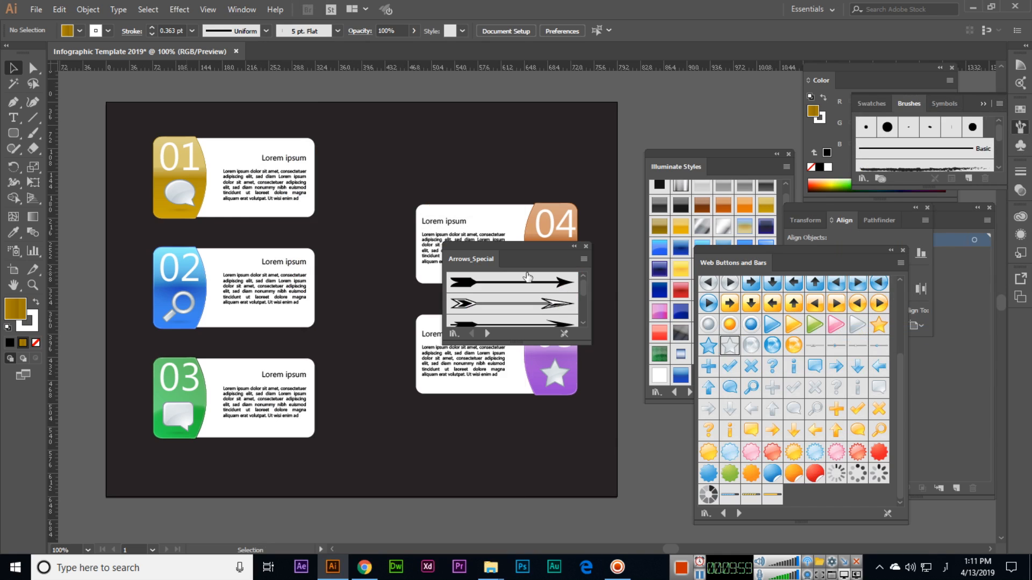
pyautogui.moveTo(519, 253); pyautogui.dragTo(677, 120)
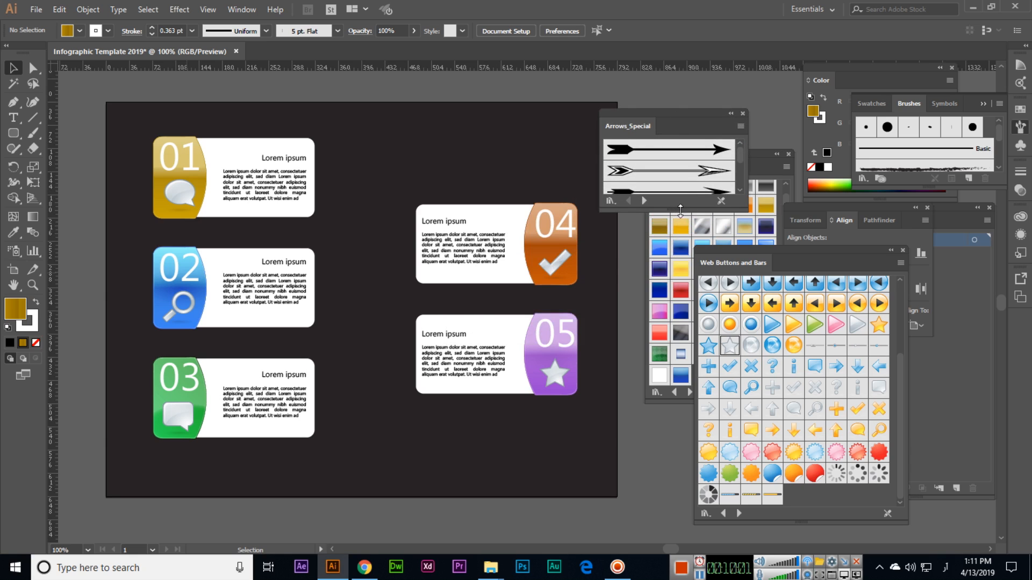
pyautogui.moveTo(680, 210); pyautogui.dragTo(681, 486)
pyautogui.scroll(-5, 707, 367)
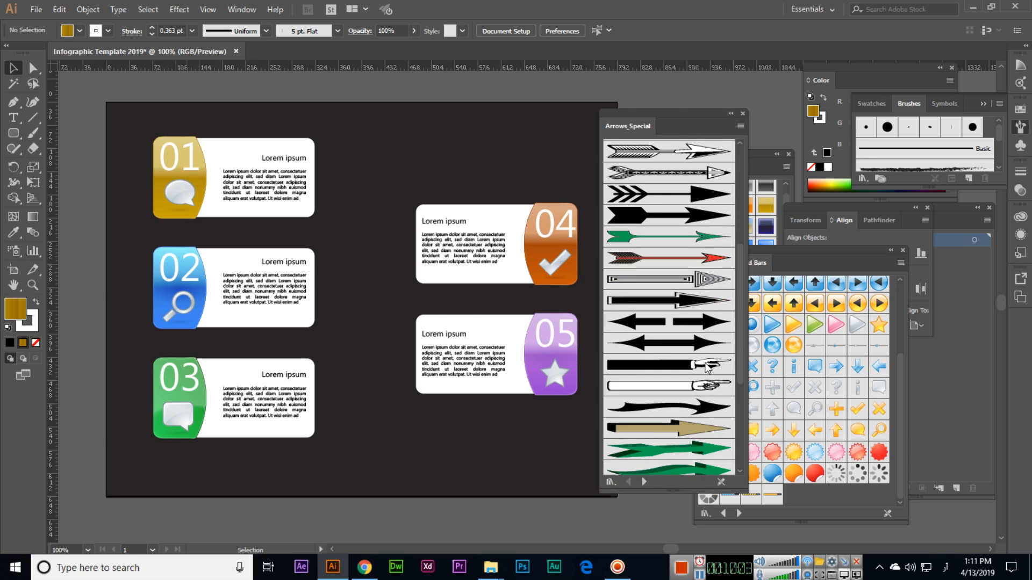
# Place the white pointing-hand arrow on the artboard, enlarge it, angle it down from card 01 toward card 04, and duplicate it below.
pyautogui.click(686, 393)
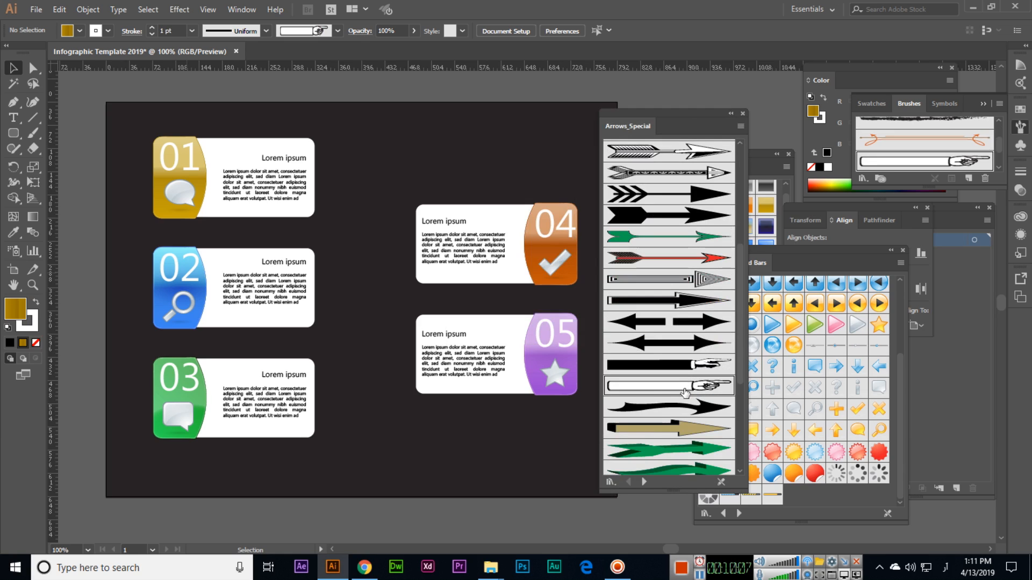
pyautogui.moveTo(672, 390)
pyautogui.mouseDown()
pyautogui.moveTo(631, 379)
pyautogui.moveTo(413, 147)
pyautogui.moveTo(423, 150)
pyautogui.mouseUp()
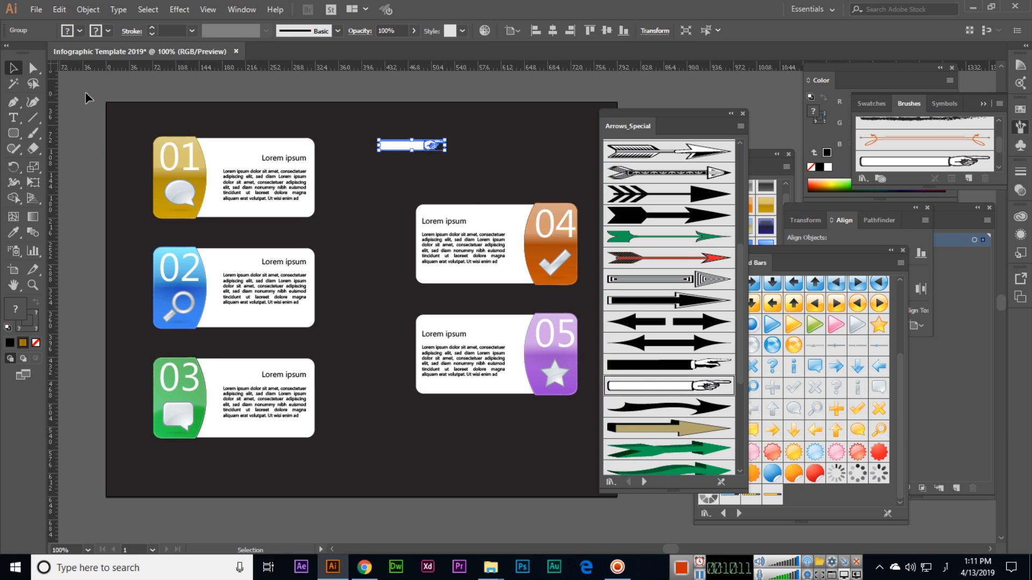
pyautogui.moveTo(450, 153)
pyautogui.mouseDown()
pyautogui.moveTo(479, 156)
pyautogui.moveTo(461, 153)
pyautogui.mouseUp()
pyautogui.moveTo(359, 152)
pyautogui.mouseDown()
pyautogui.moveTo(370, 202)
pyautogui.moveTo(361, 153)
pyautogui.moveTo(360, 210)
pyautogui.mouseUp()
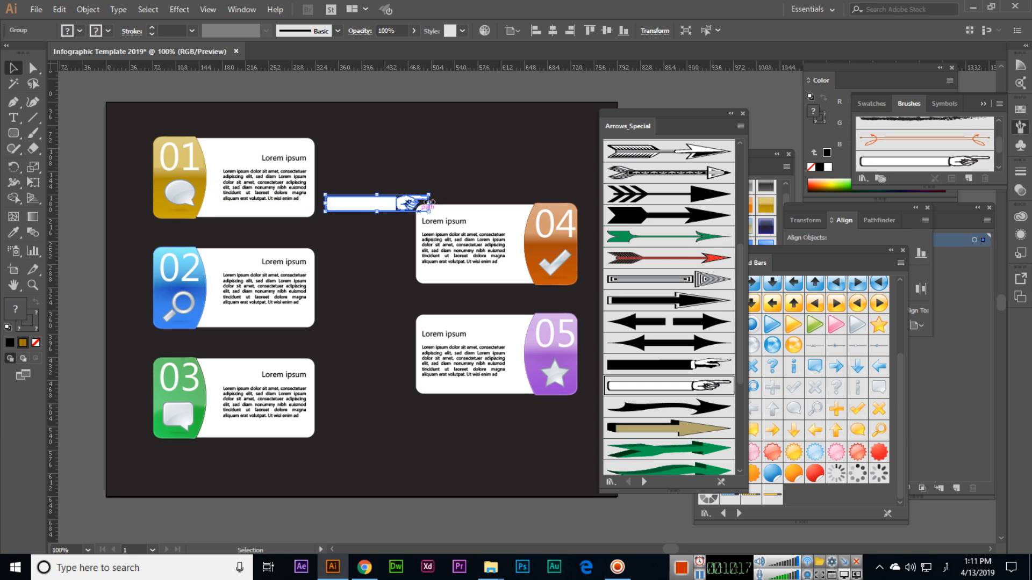
pyautogui.moveTo(433, 191)
pyautogui.mouseDown()
pyautogui.moveTo(433, 240)
pyautogui.moveTo(373, 207)
pyautogui.moveTo(413, 222)
pyautogui.moveTo(374, 299)
pyautogui.mouseUp()
pyautogui.click(449, 98)
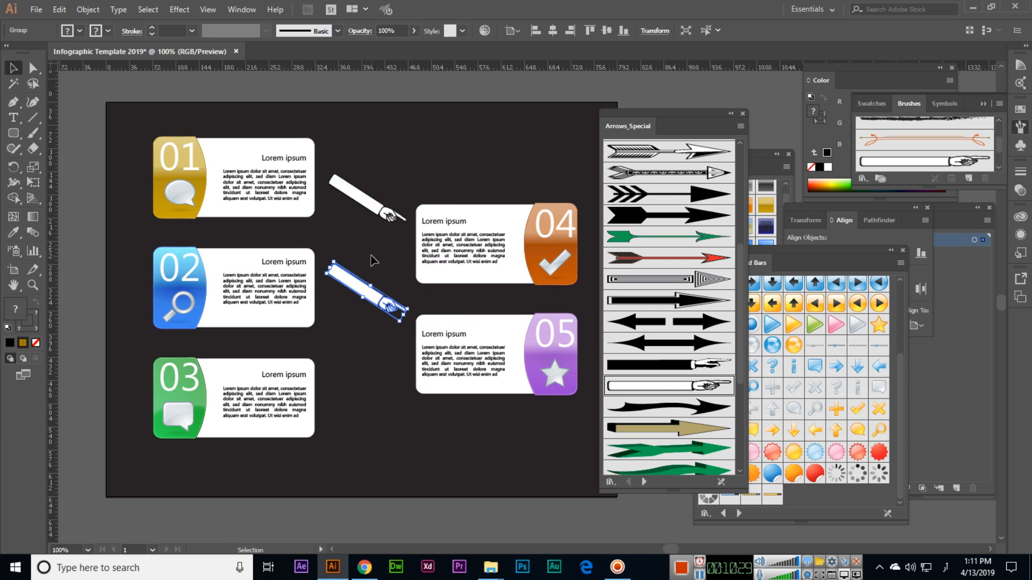
# Flip the lower hand to point at card 02, duplicate both hands to link 02 to 05 and 05 to 03, and close the arrow library.
pyautogui.moveTo(340, 254); pyautogui.dragTo(388, 263)
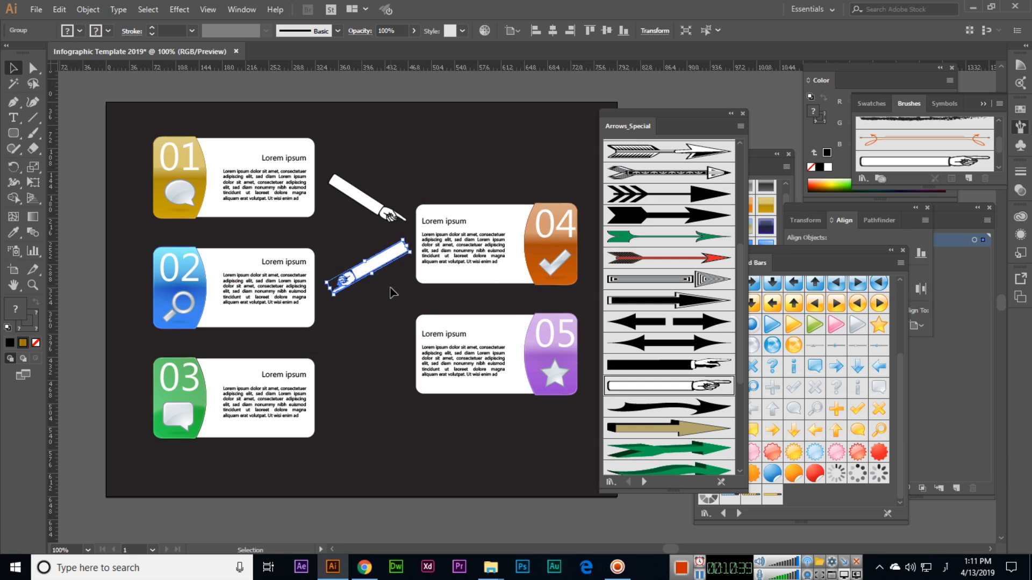
pyautogui.moveTo(367, 200); pyautogui.dragTo(363, 336)
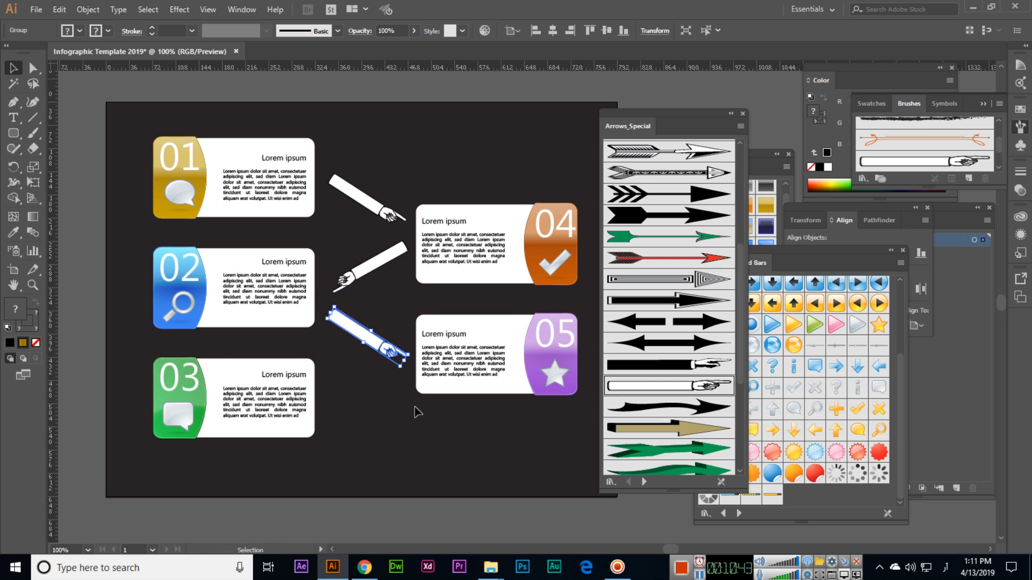
pyautogui.moveTo(374, 272); pyautogui.dragTo(366, 398)
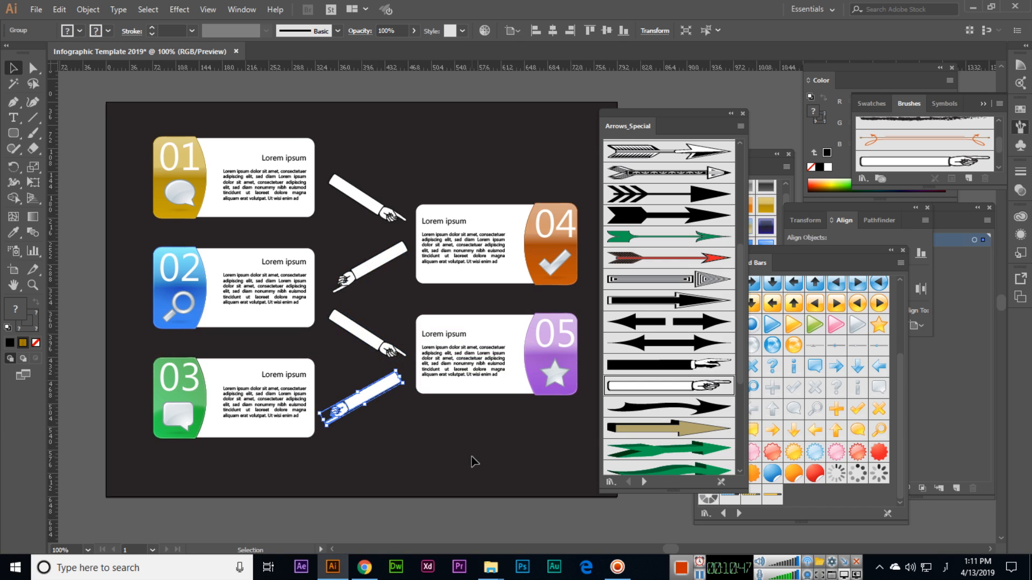
pyautogui.click(473, 461)
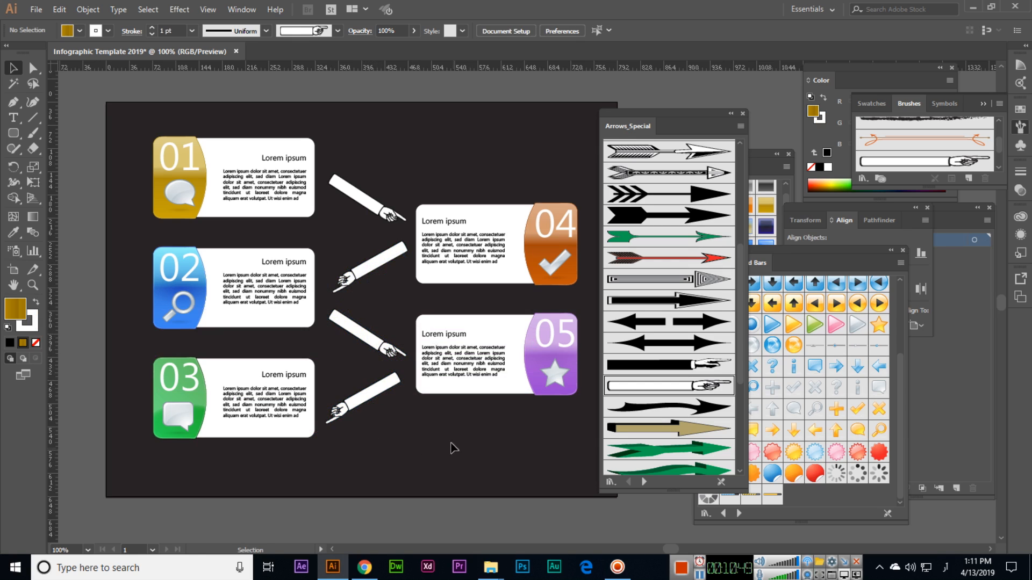
pyautogui.moveTo(518, 353)
pyautogui.mouseDown()
pyautogui.moveTo(432, 394)
pyautogui.moveTo(528, 359)
pyautogui.moveTo(512, 347)
pyautogui.mouseUp()
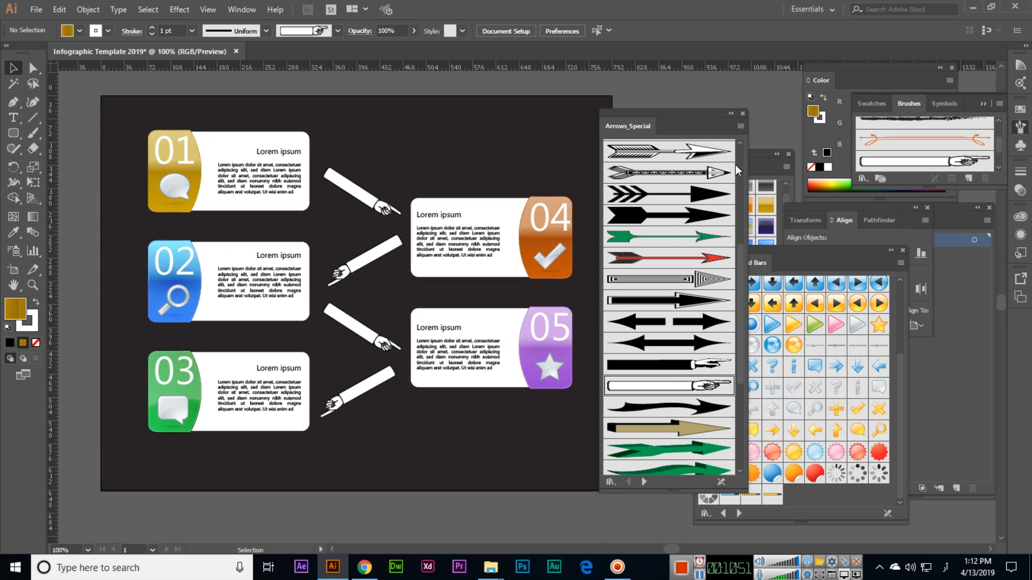
pyautogui.click(743, 114)
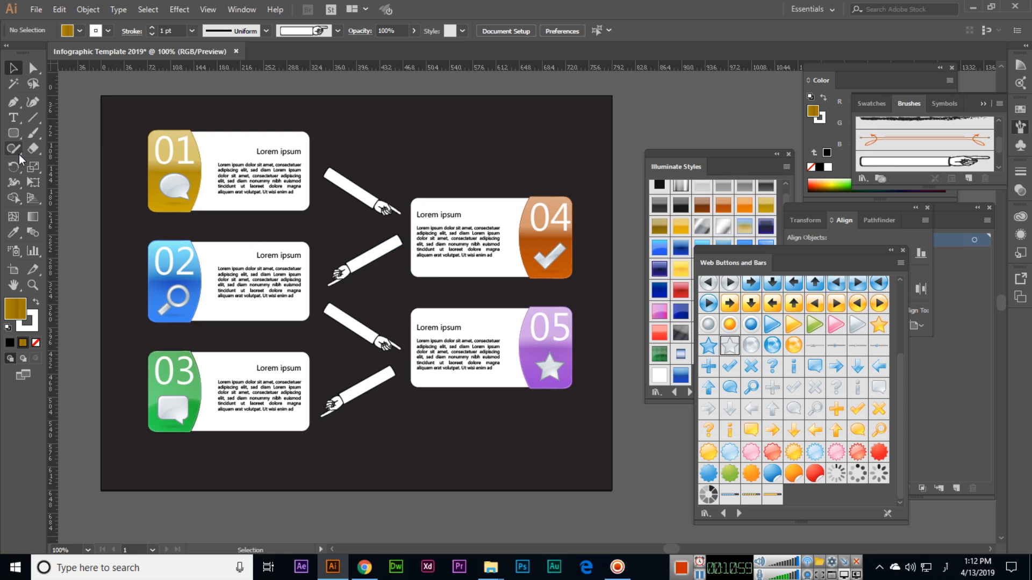
# Add the title text "INFOGRAPHIC TEMPLATE" at the top of the artboard and scale it up to about 29.72 pt.
pyautogui.click(13, 117)
pyautogui.click(371, 132)
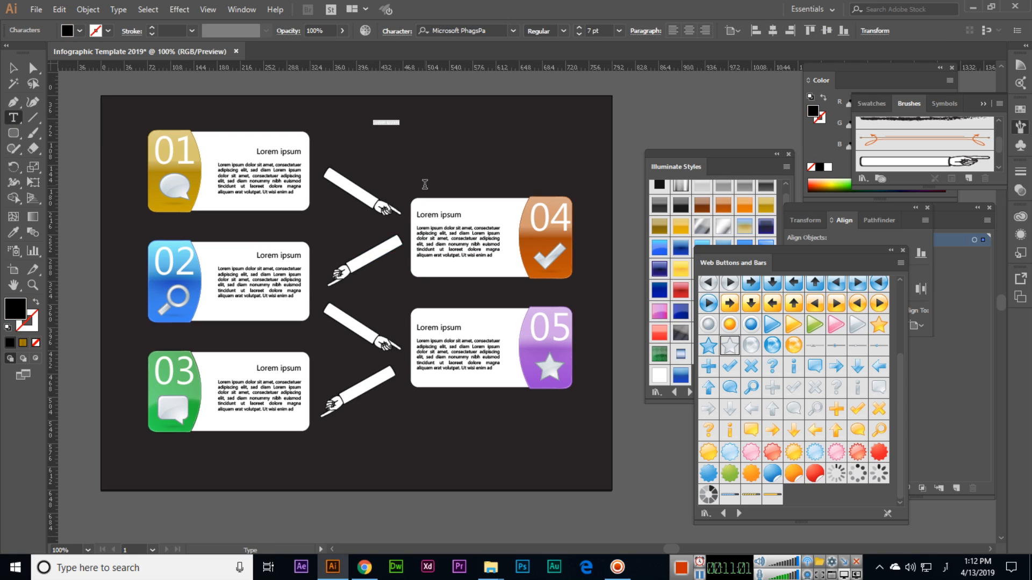
pyautogui.write('هىب')
pyautogui.hotkey('alt', 'shift')
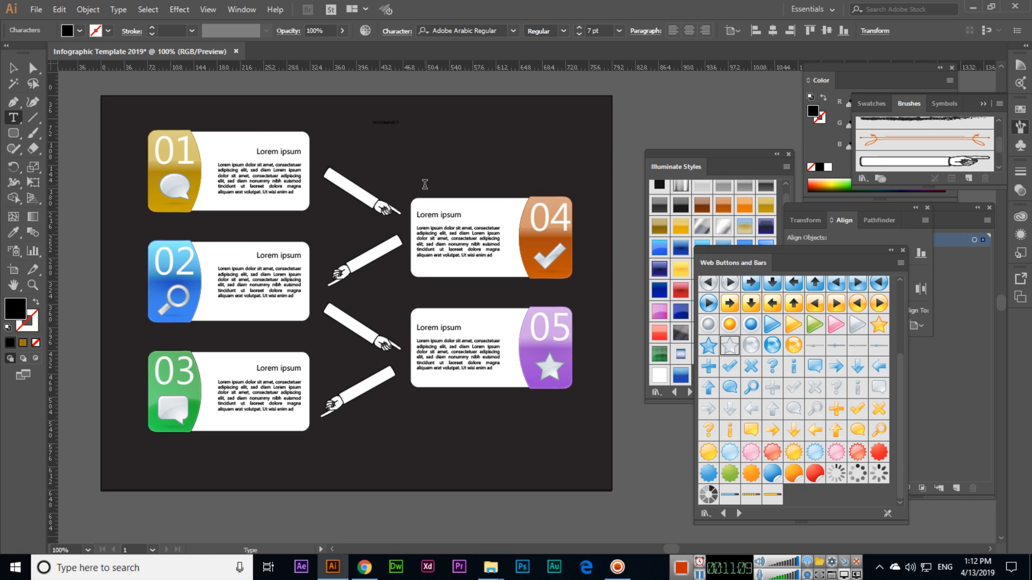
pyautogui.click(11, 68)
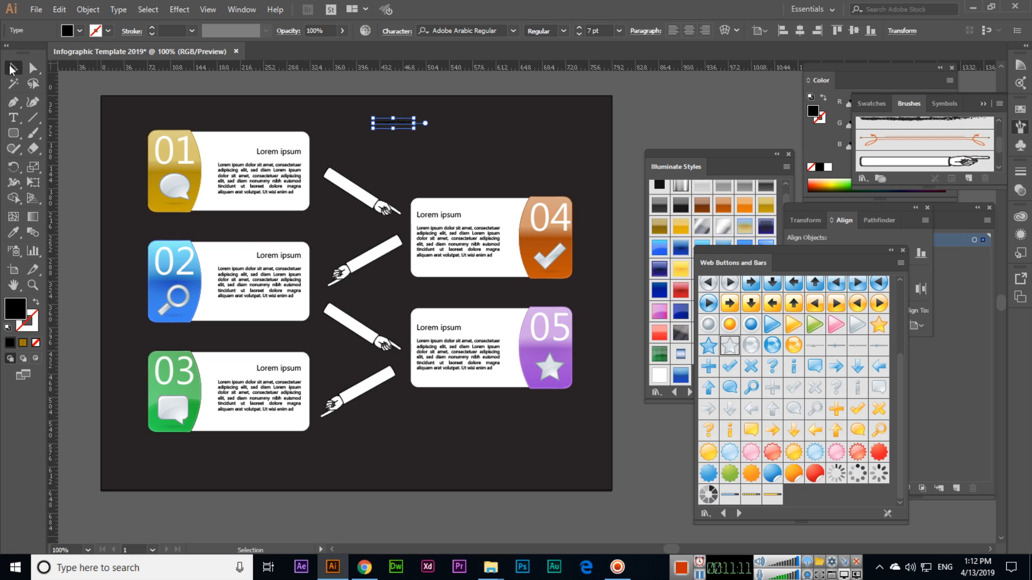
pyautogui.moveTo(414, 129); pyautogui.dragTo(480, 161)
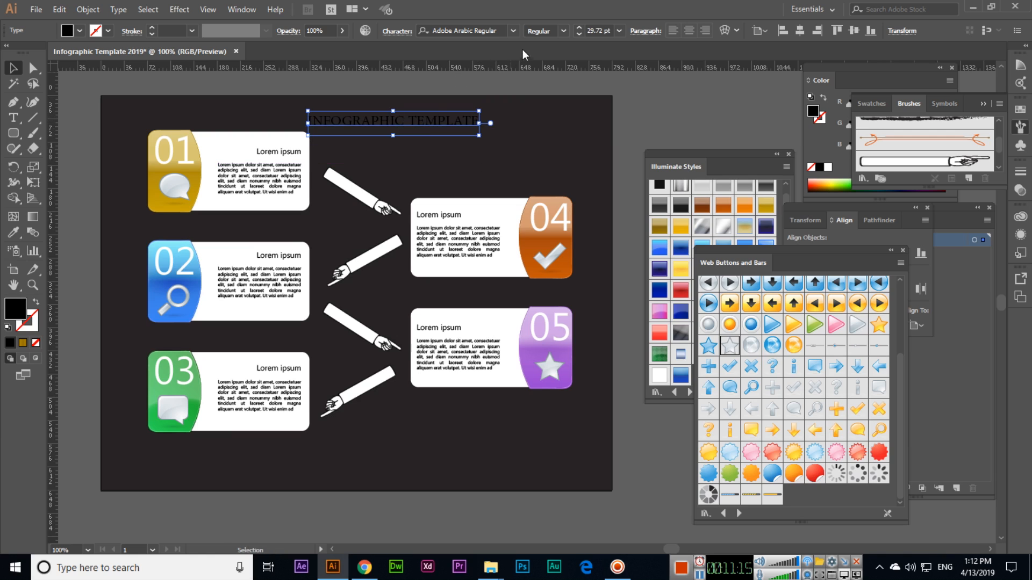
# Set the title's font to Calibri Bold.
pyautogui.click(491, 31)
pyautogui.write('CALI')
pyautogui.press('Down')
pyautogui.press('Down')
pyautogui.press('Down')
pyautogui.press('Down')
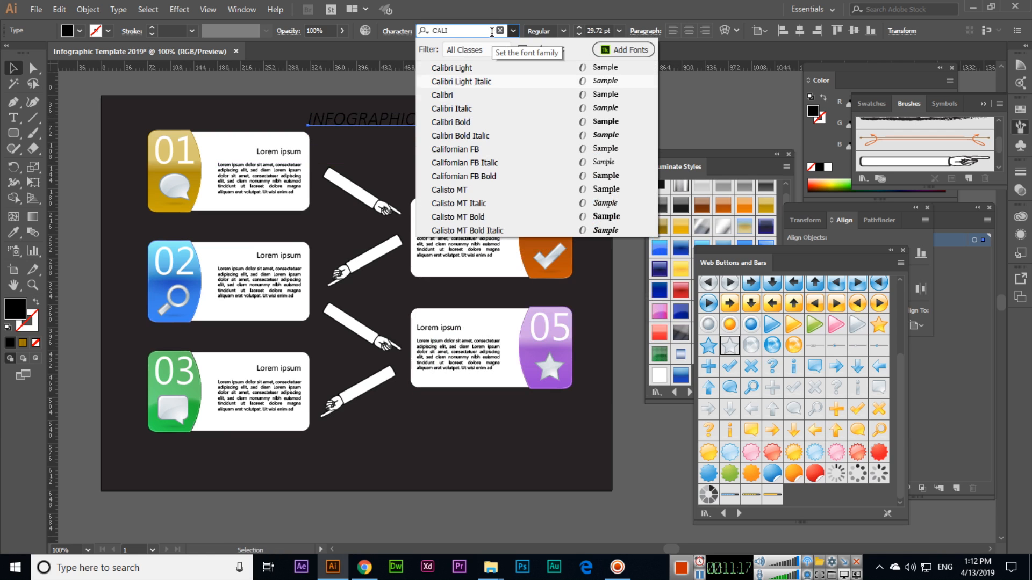
pyautogui.press('Return')
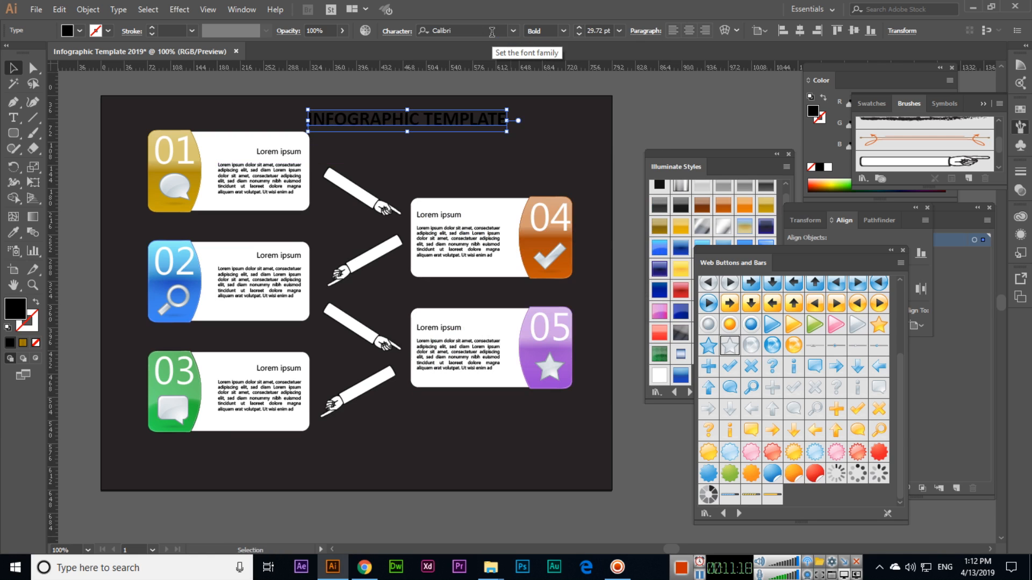
# Fill the title with white and align its right end to the right edge of cards 04 and 05 using a vertical guide.
pyautogui.click(79, 34)
pyautogui.click(26, 52)
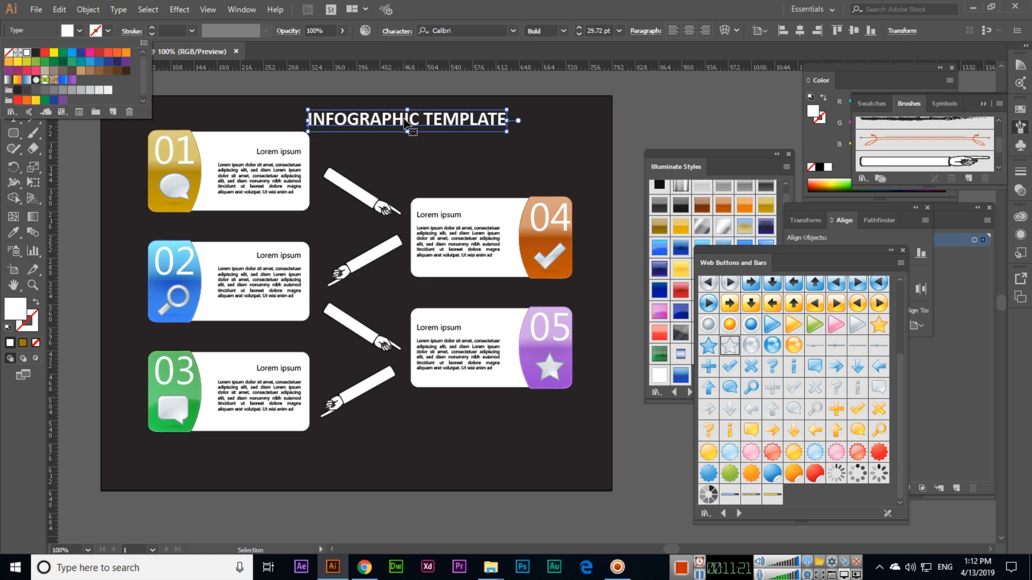
pyautogui.moveTo(472, 121); pyautogui.dragTo(538, 125)
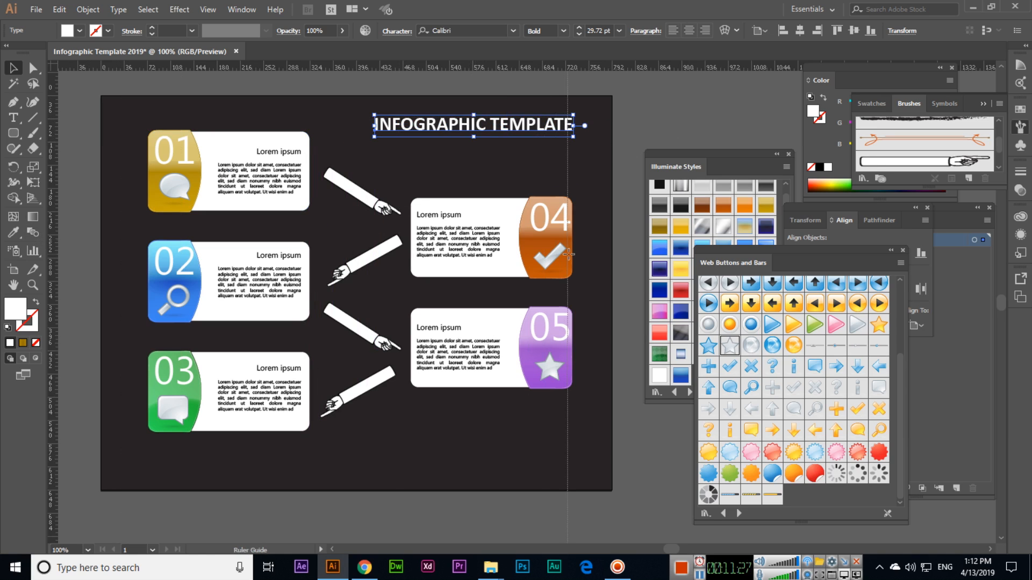
pyautogui.hotkey('ctrl', ';')
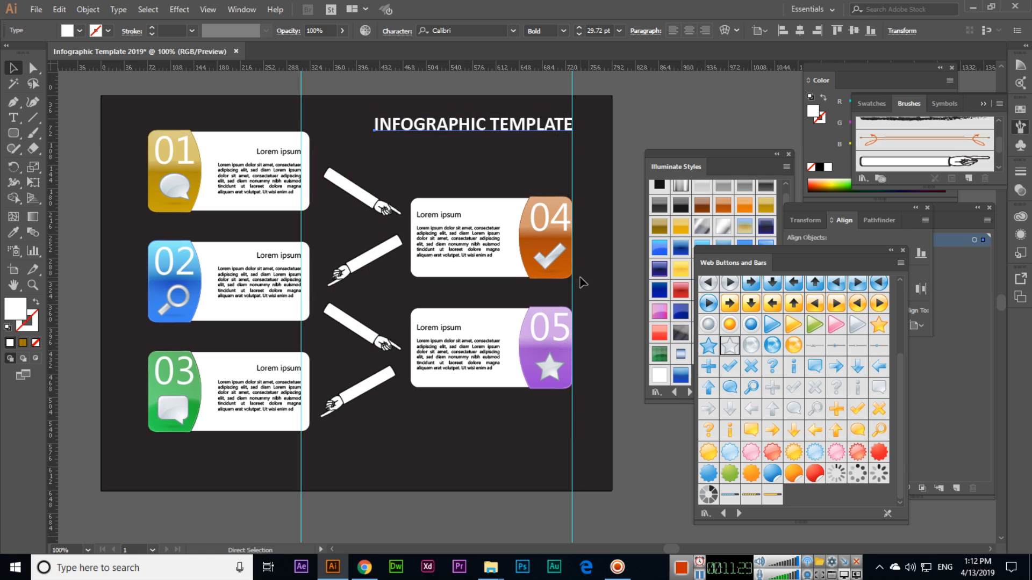
pyautogui.click(676, 117)
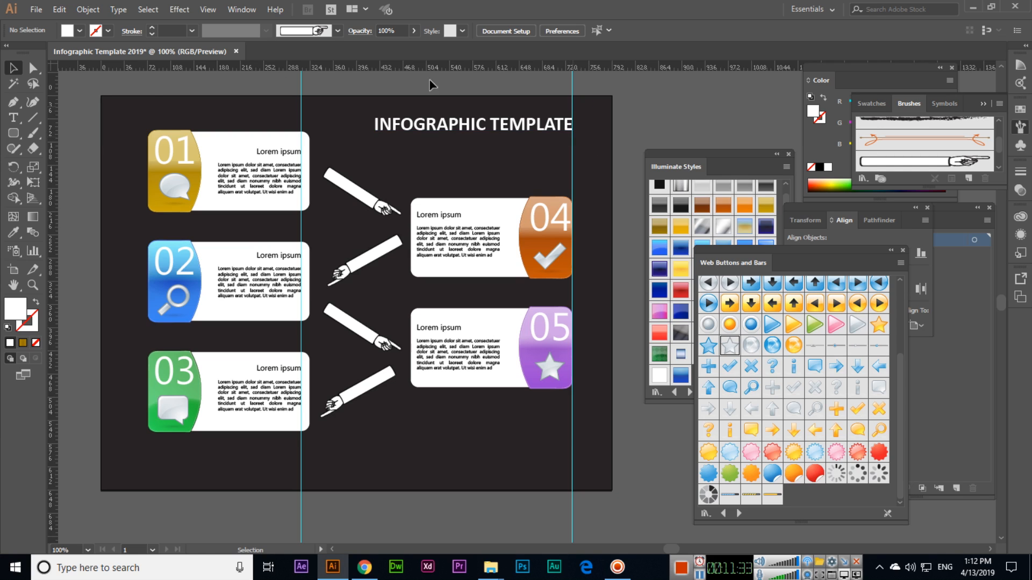
# Draw a thin rounded bar under the title ending at the guide, give it the golden-yellow Illuminate style, and hide the guides.
pyautogui.click(13, 133)
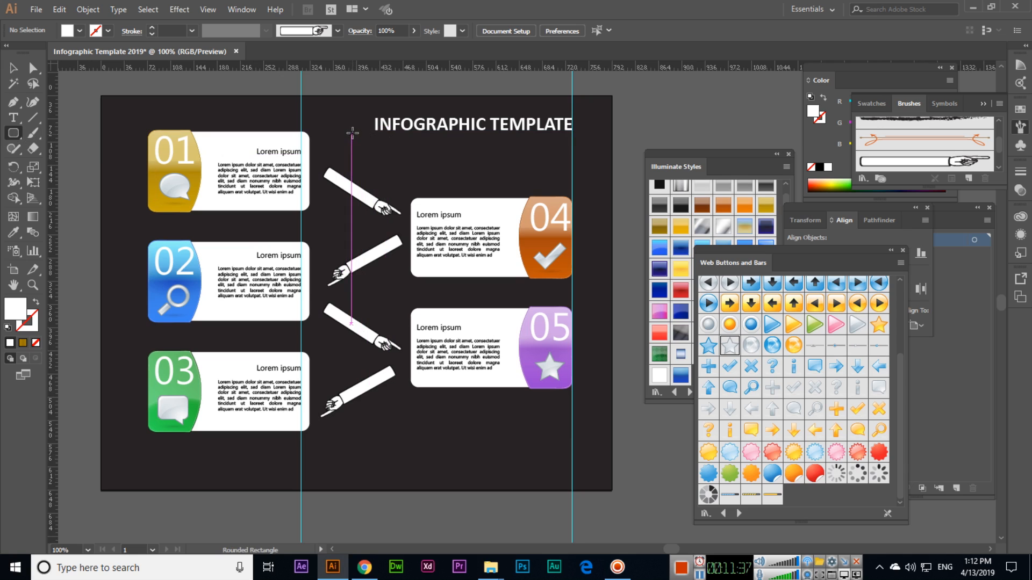
pyautogui.moveTo(352, 133); pyautogui.dragTo(572, 143)
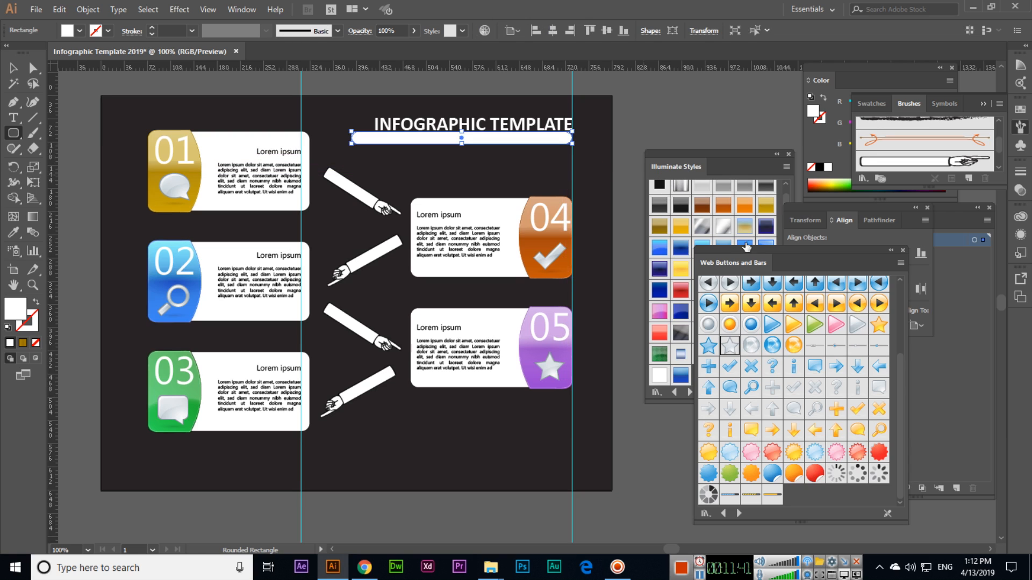
pyautogui.click(680, 226)
pyautogui.press('v')
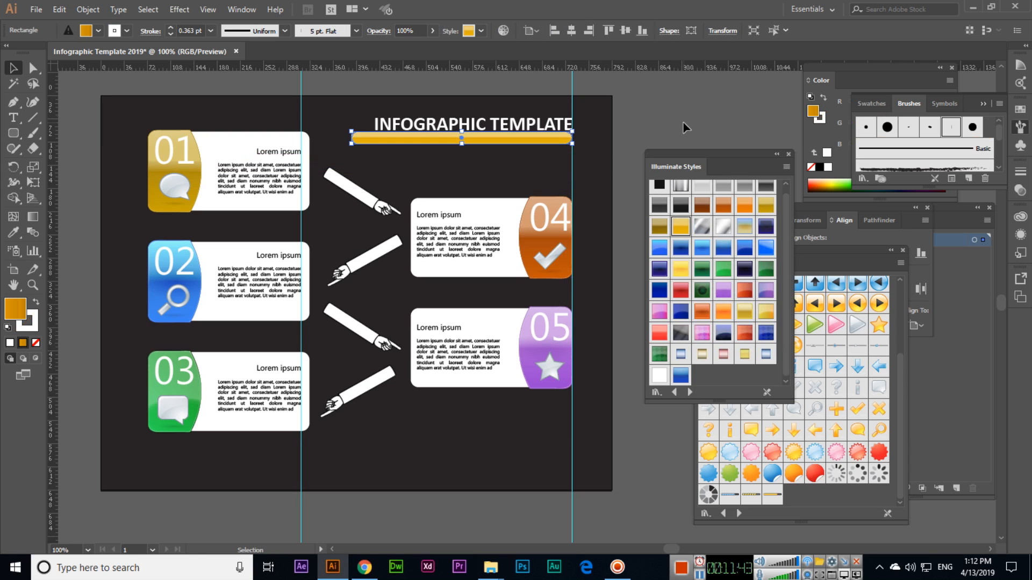
pyautogui.click(675, 132)
pyautogui.hotkey('ctrl', ';')
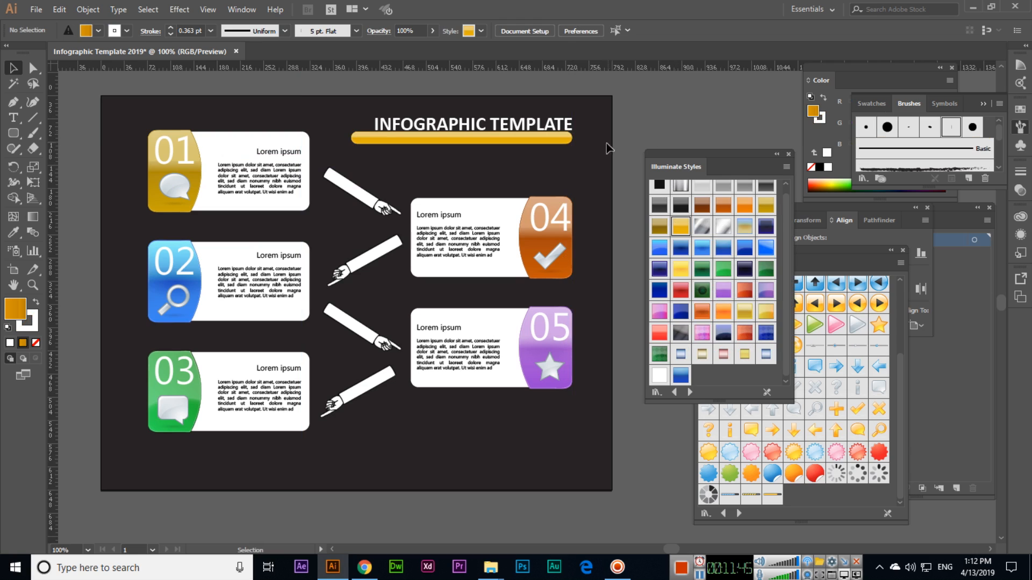
# Nudge the INFOGRAPHIC TEMPLATE title slightly left so it sits just inside the right end of its golden bar.
pyautogui.click(565, 125)
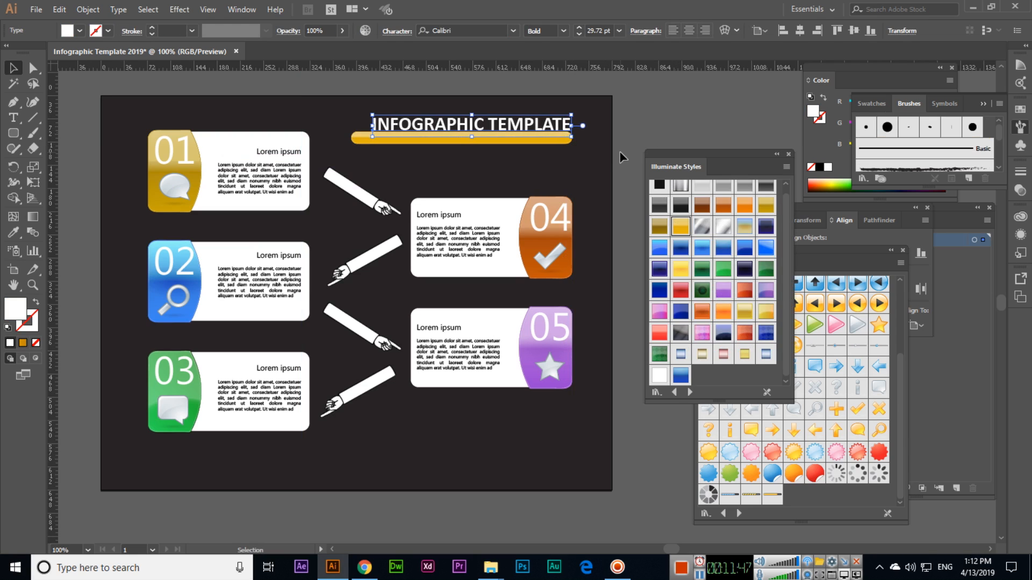
pyautogui.click(638, 234)
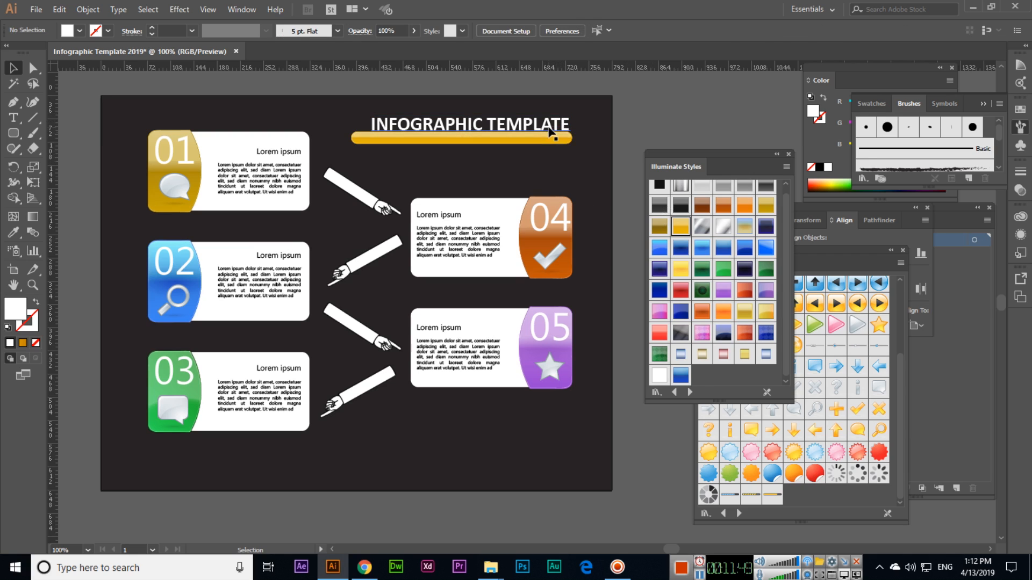
pyautogui.click(564, 124)
pyautogui.click(707, 111)
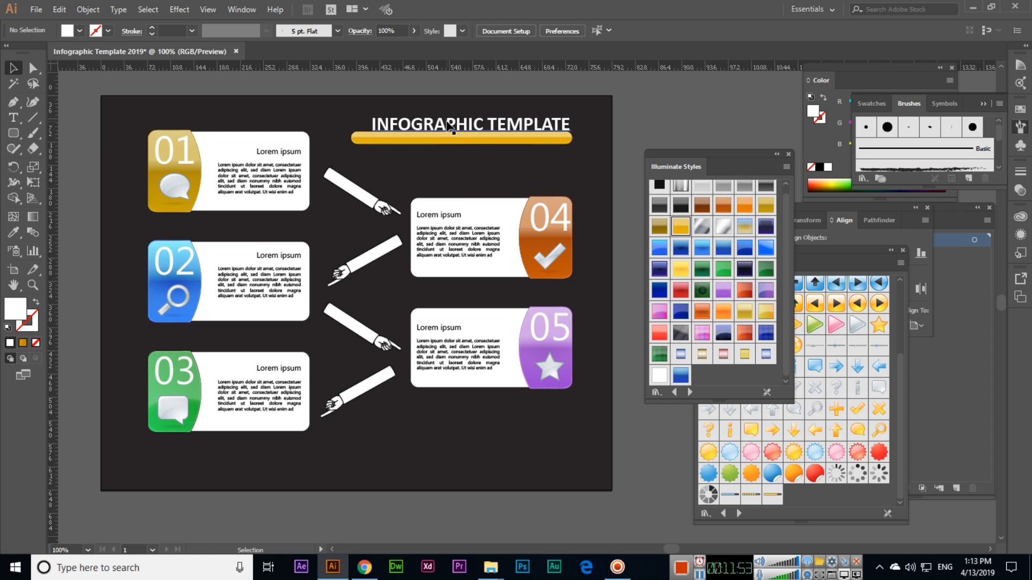
# Duplicate the title together with its golden bar straight down into the empty space below card 05.
pyautogui.click(449, 145)
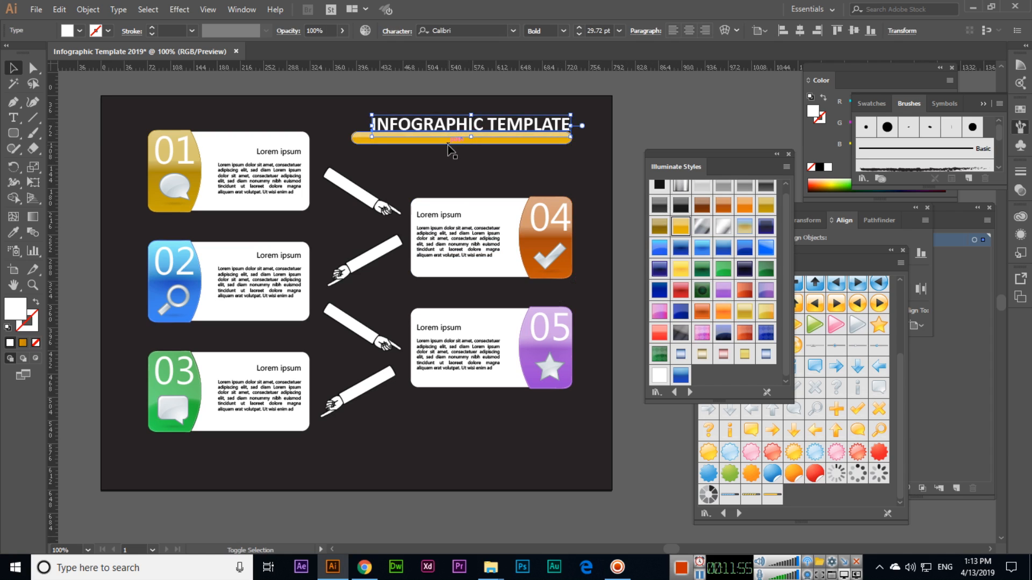
pyautogui.keyDown('shift'); pyautogui.click(449, 142); pyautogui.keyUp('shift')
pyautogui.moveTo(454, 141); pyautogui.dragTo(460, 443)
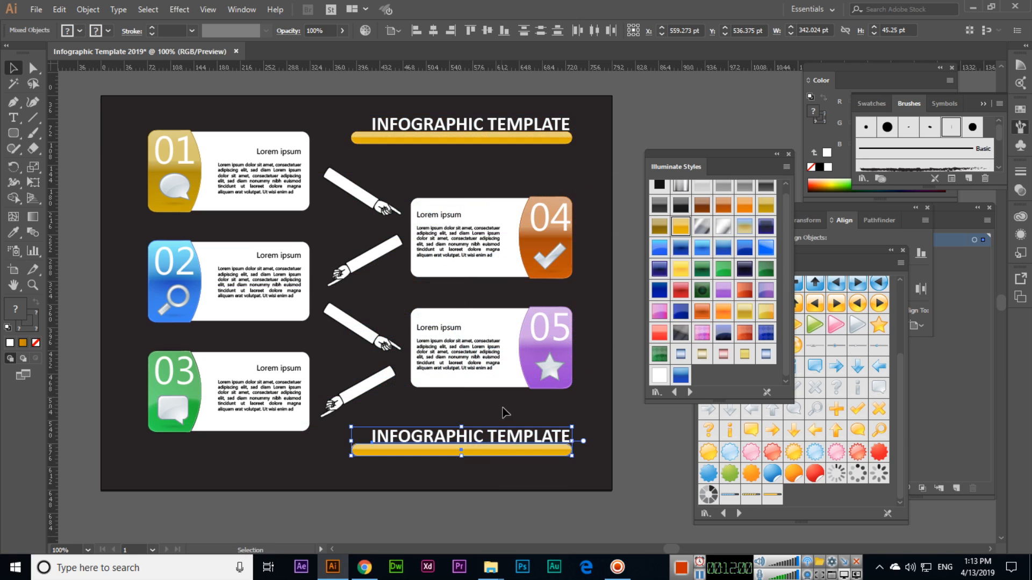
pyautogui.click(648, 442)
# Replace the duplicated title's text with "LOREM IPSUM" and move it to the left end of the lower golden bar.
pyautogui.tripleClick(544, 437)
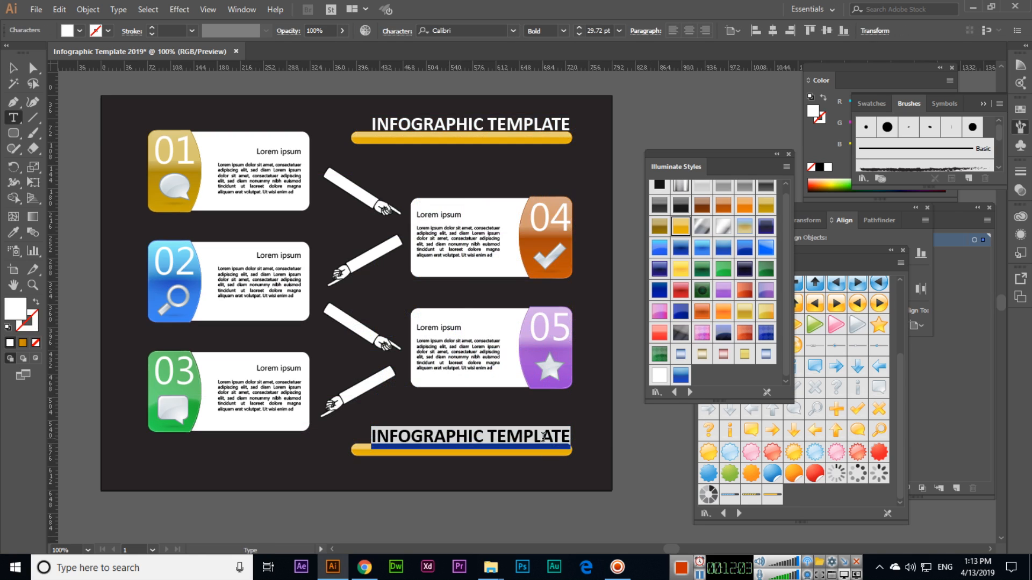
pyautogui.write('LOREM I')
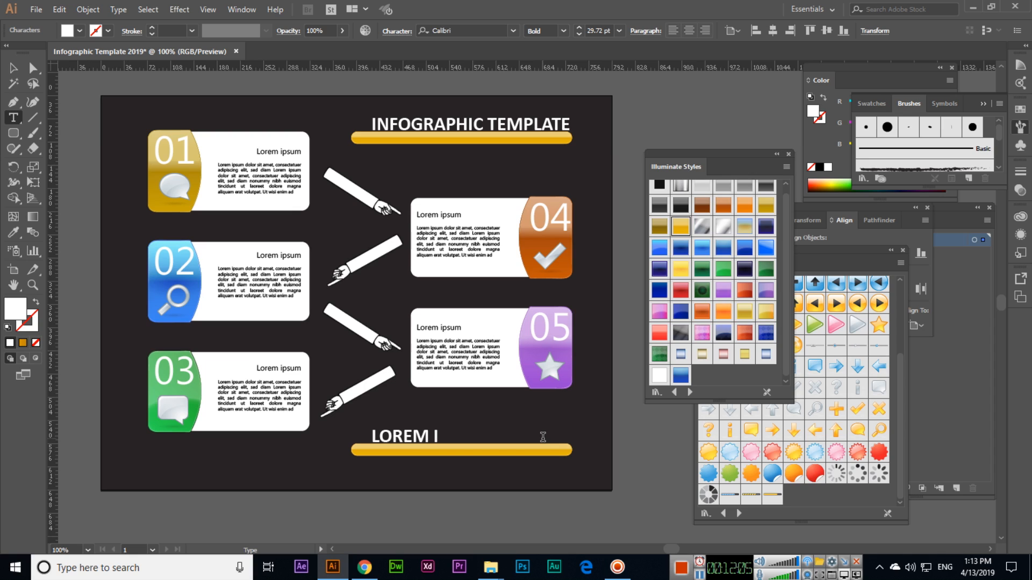
pyautogui.write('PSUM')
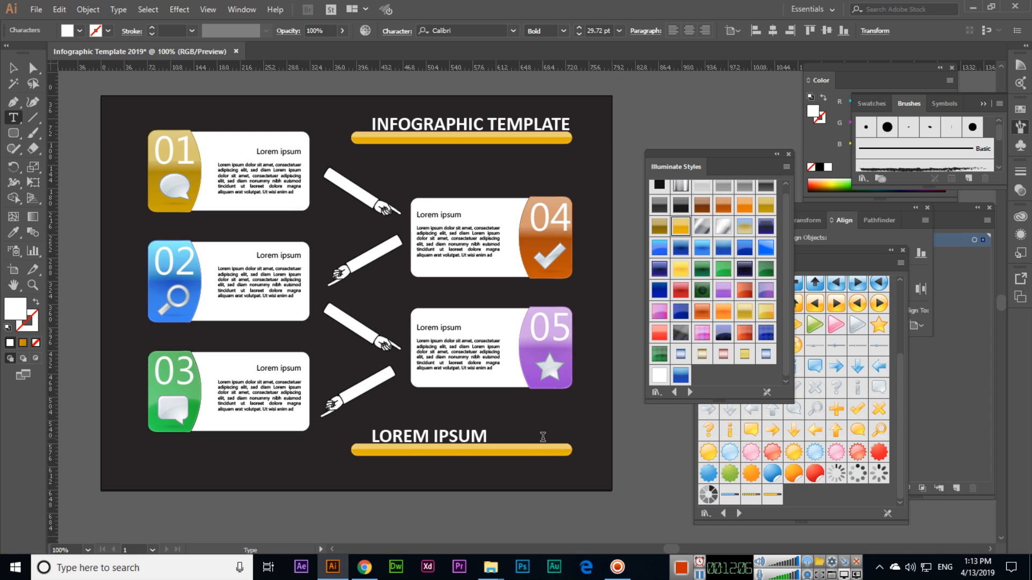
pyautogui.click(13, 68)
pyautogui.moveTo(390, 438); pyautogui.dragTo(373, 438)
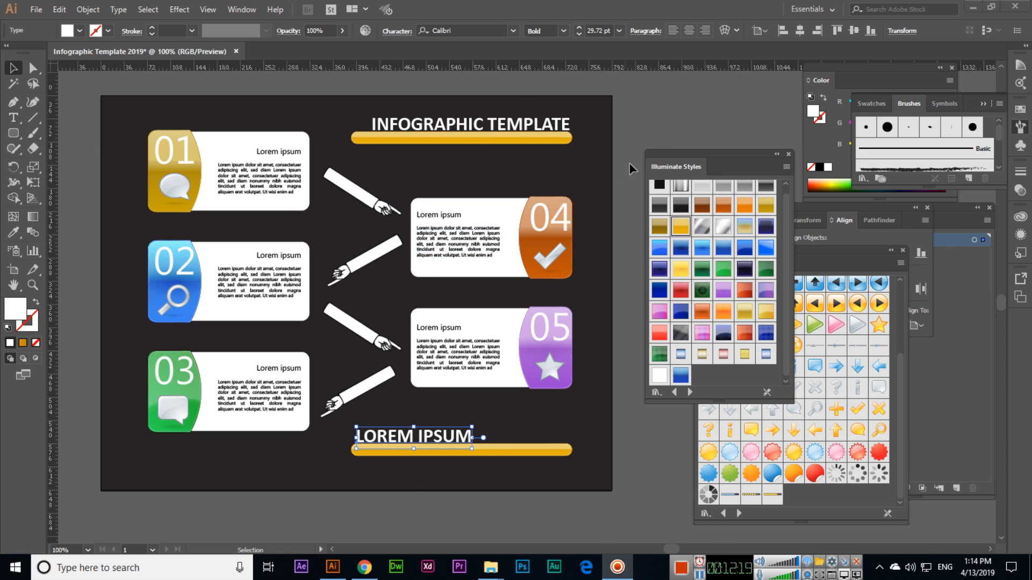
# Show the finished infographic in full screen mode, fitted to the window with nothing selected, to check the whole layout.
pyautogui.press('space')
pyautogui.moveTo(457, 312)
pyautogui.mouseDown()
pyautogui.moveTo(490, 312)
pyautogui.moveTo(474, 307)
pyautogui.mouseUp()
pyautogui.press('f')
pyautogui.press('f')
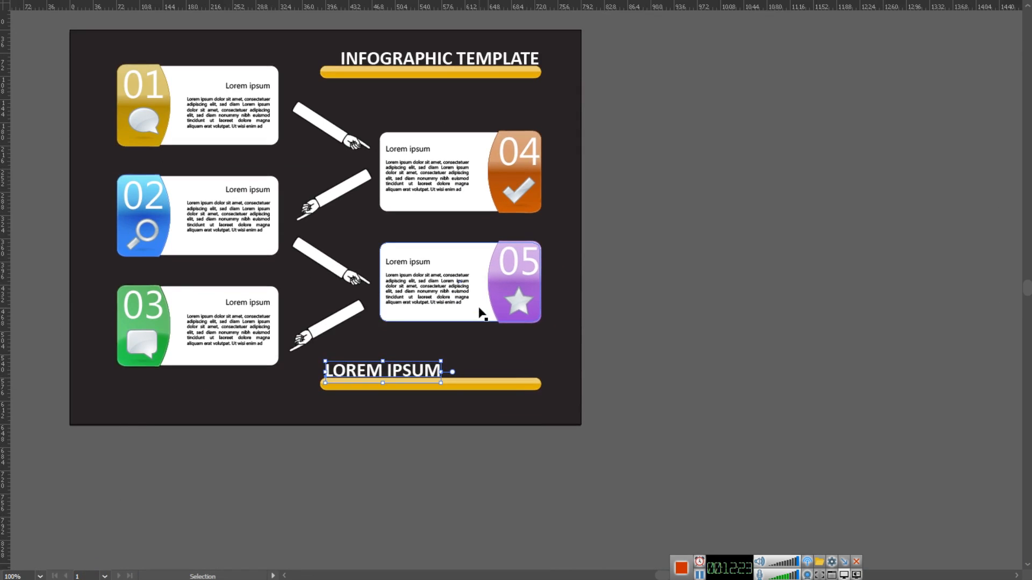
pyautogui.hotkey('ctrl', '0')
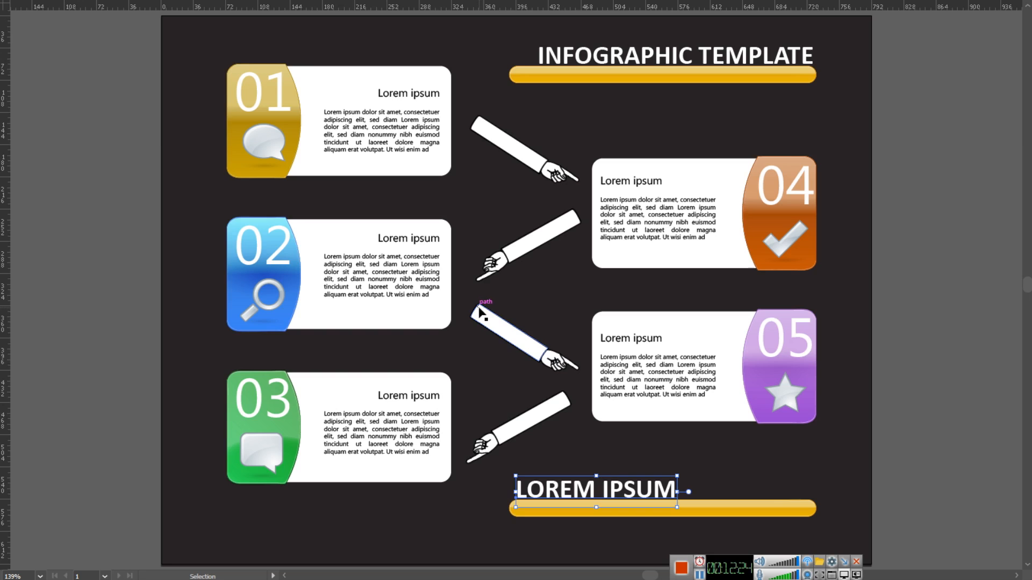
pyautogui.click(942, 348)
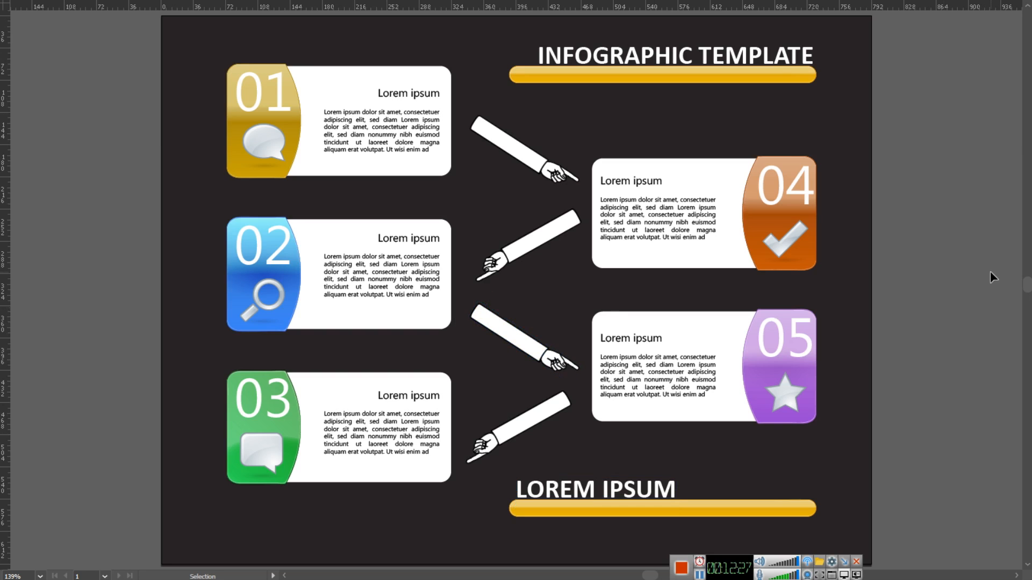